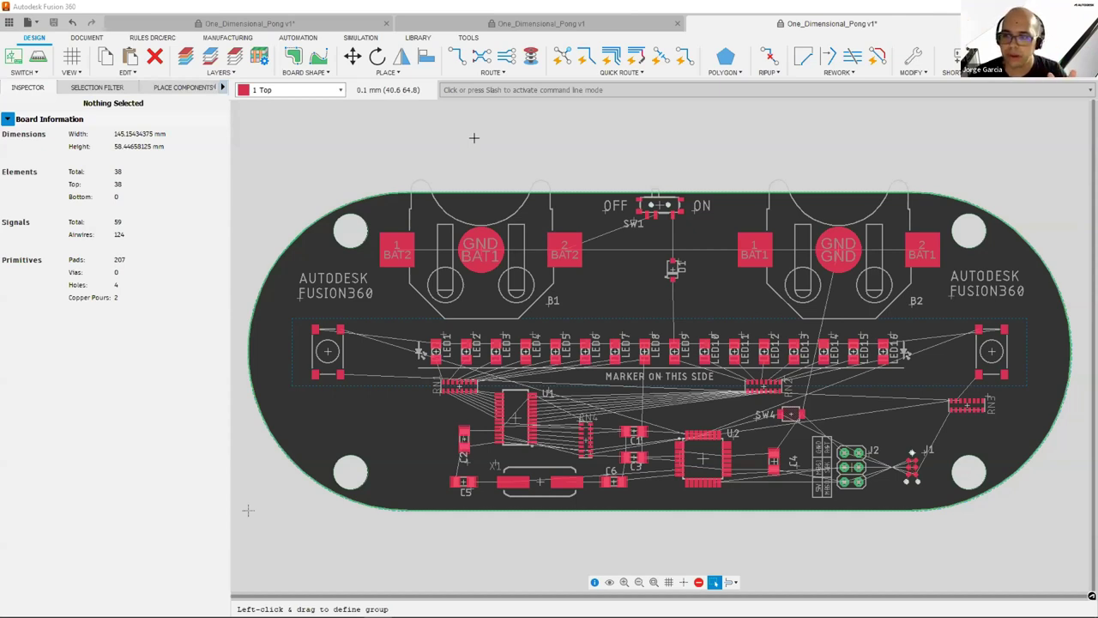
Step: Review the DRC Layer Stack, Clearance, Distance and Sizes tabs, then cancel without changes
{"action": "left_click", "coordinate": [138, 38]}
{"action": "left_click", "coordinate": [129, 54]}
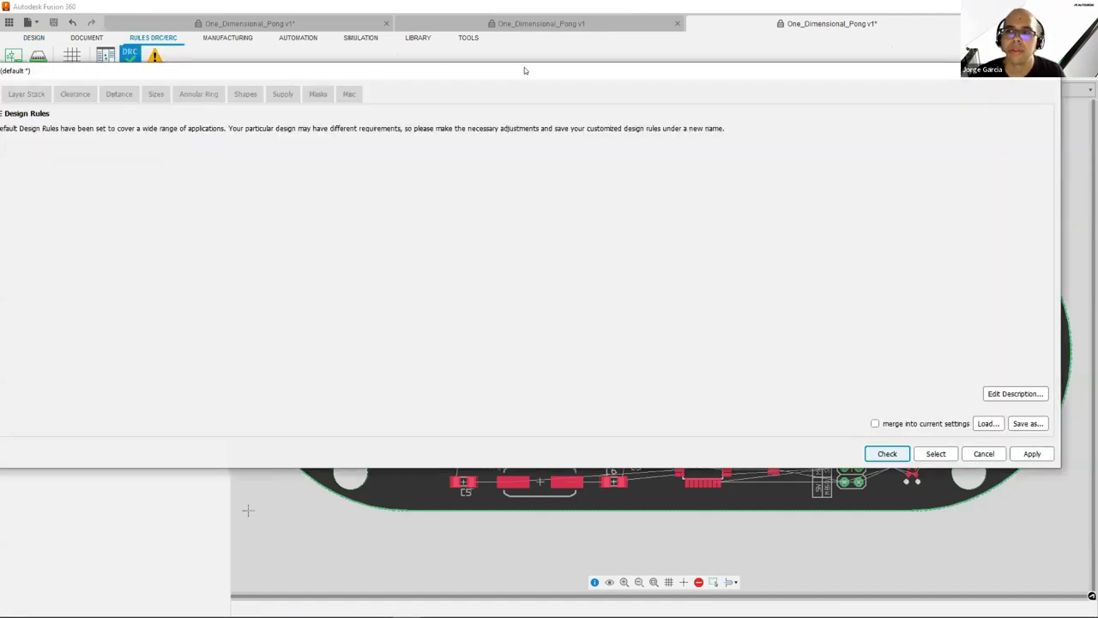
{"action": "left_click_drag", "start_coordinate": [525, 67], "coordinate": [569, 64]}
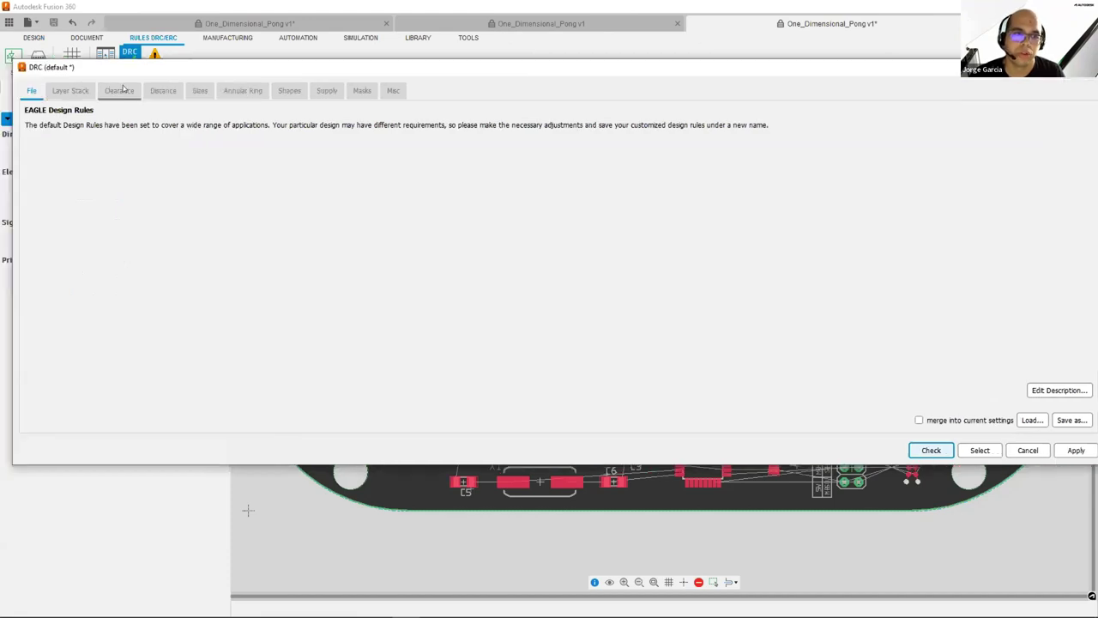
{"action": "left_click", "coordinate": [71, 91]}
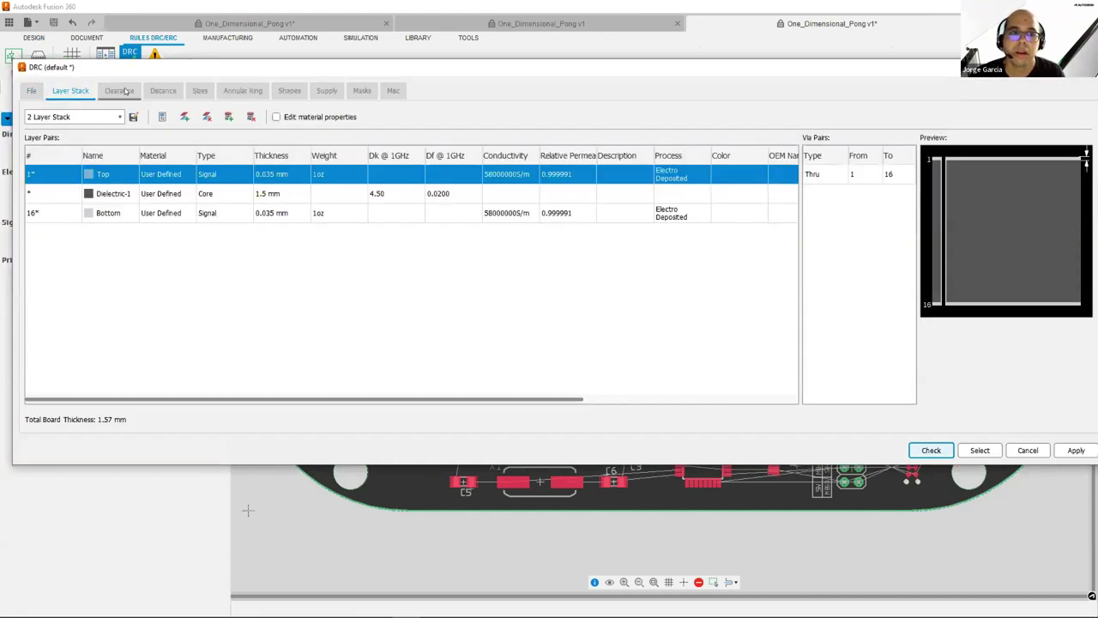
{"action": "left_click", "coordinate": [125, 91]}
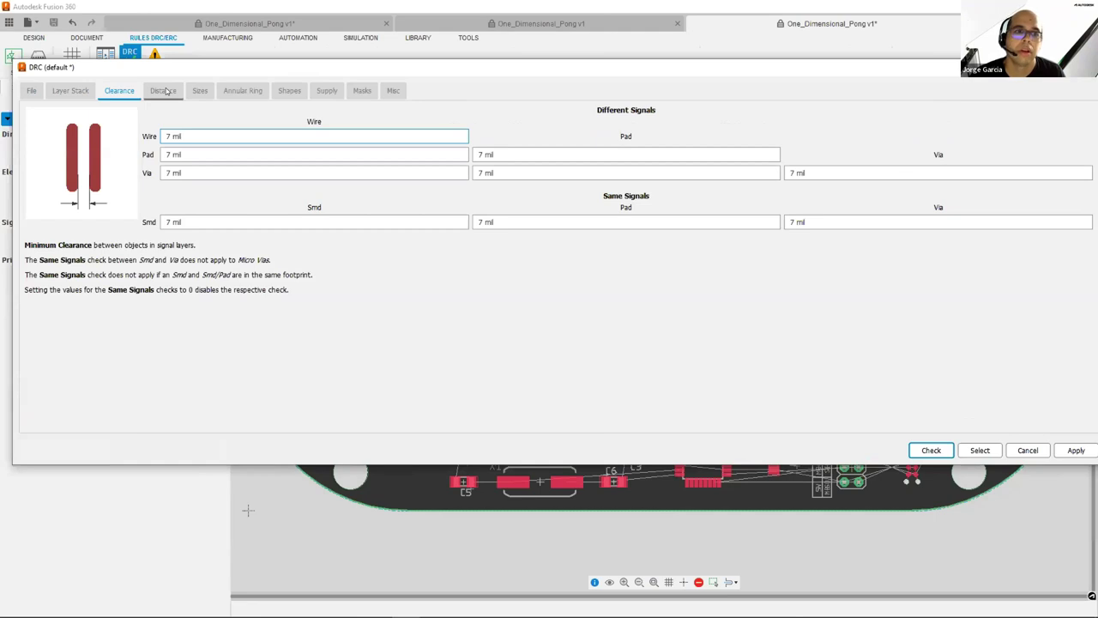
{"action": "left_click", "coordinate": [166, 91]}
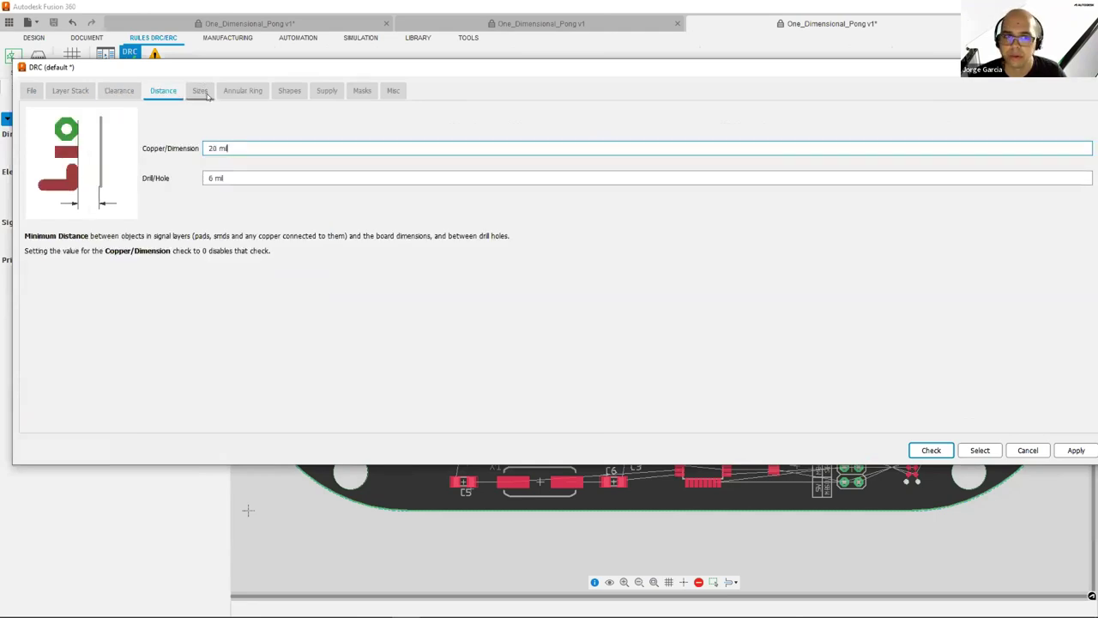
{"action": "left_click", "coordinate": [202, 92]}
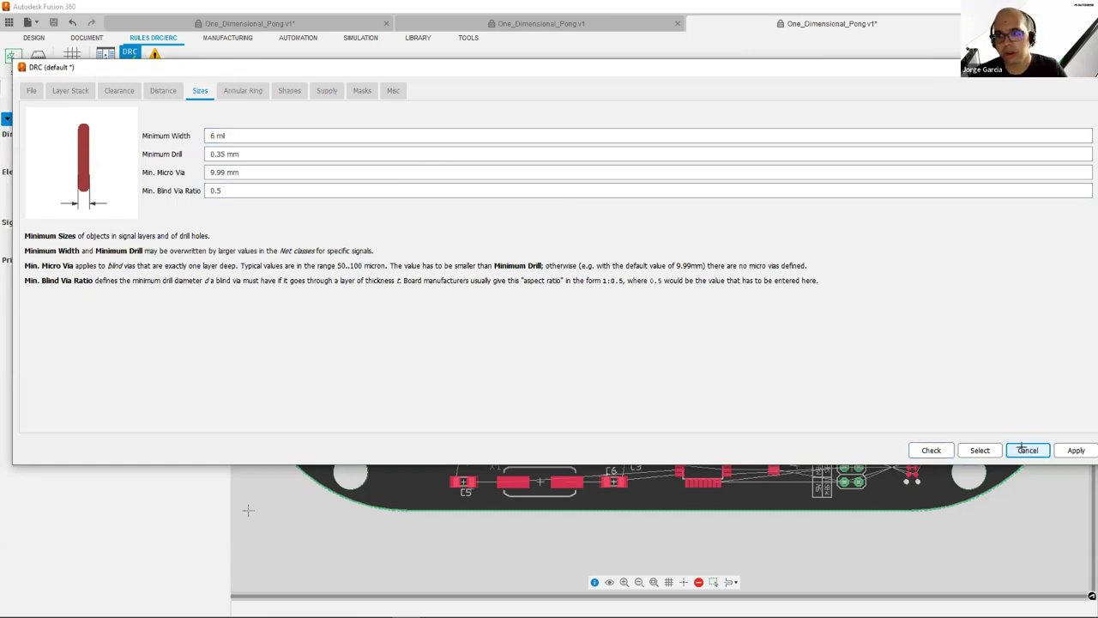
{"action": "left_click", "coordinate": [1027, 452]}
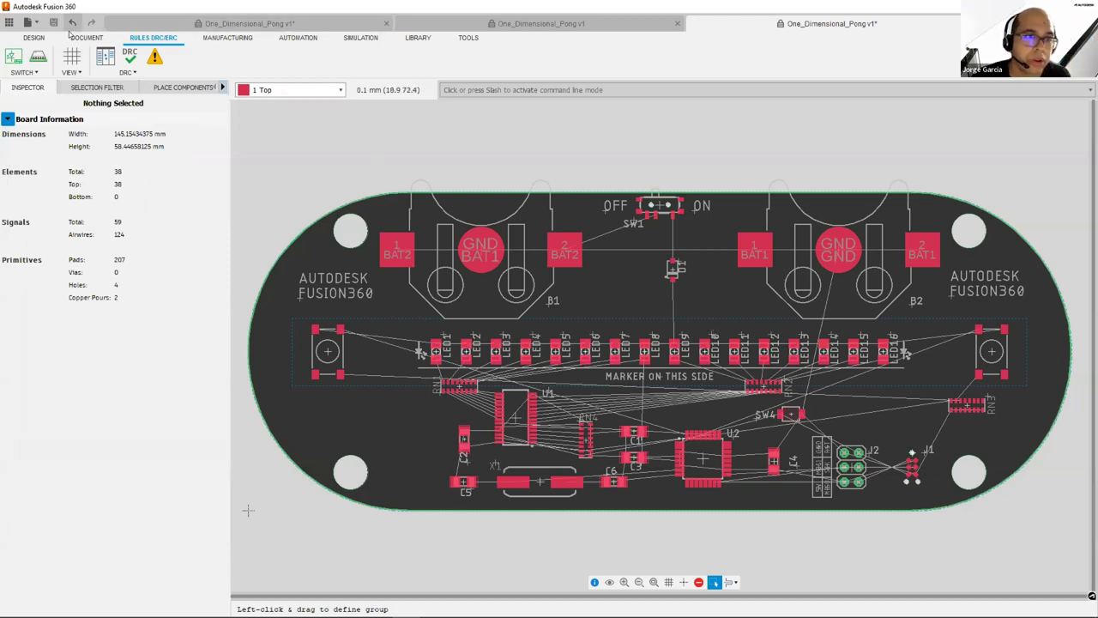
Step: Open the Autorouter setup from the Quick Route menu and set Effort to Medium
{"action": "left_click", "coordinate": [36, 39]}
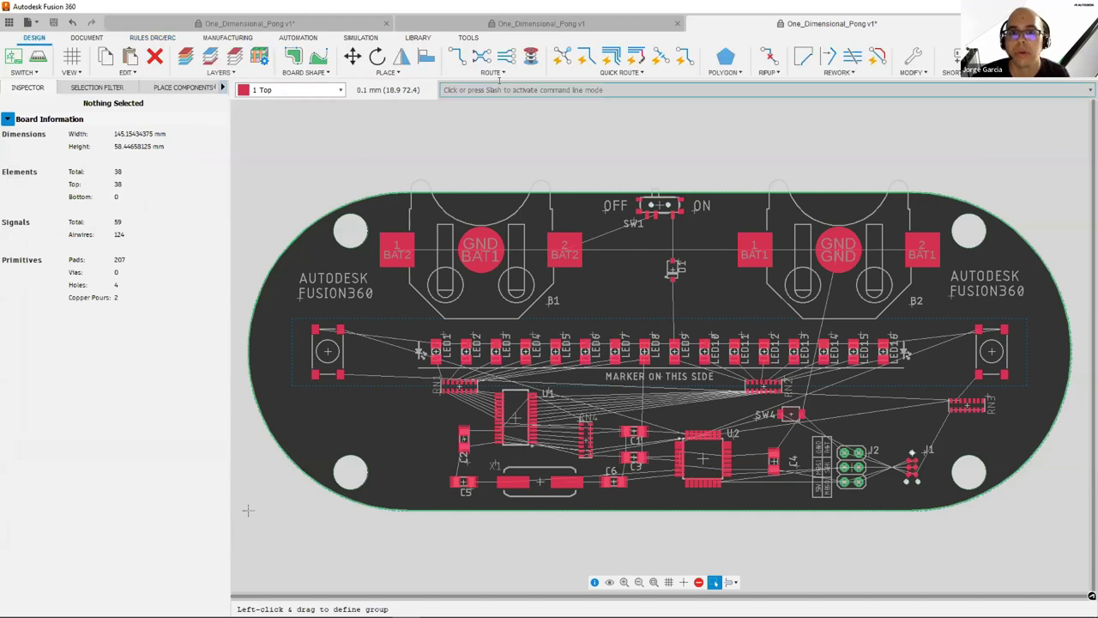
{"action": "left_click", "coordinate": [620, 72]}
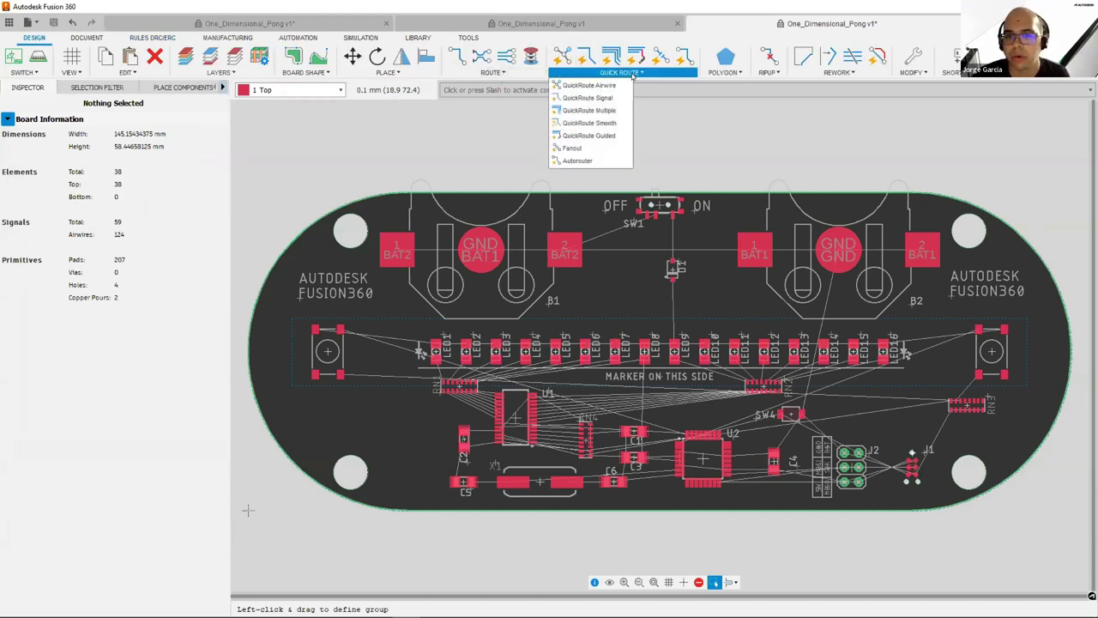
{"action": "left_click", "coordinate": [583, 162]}
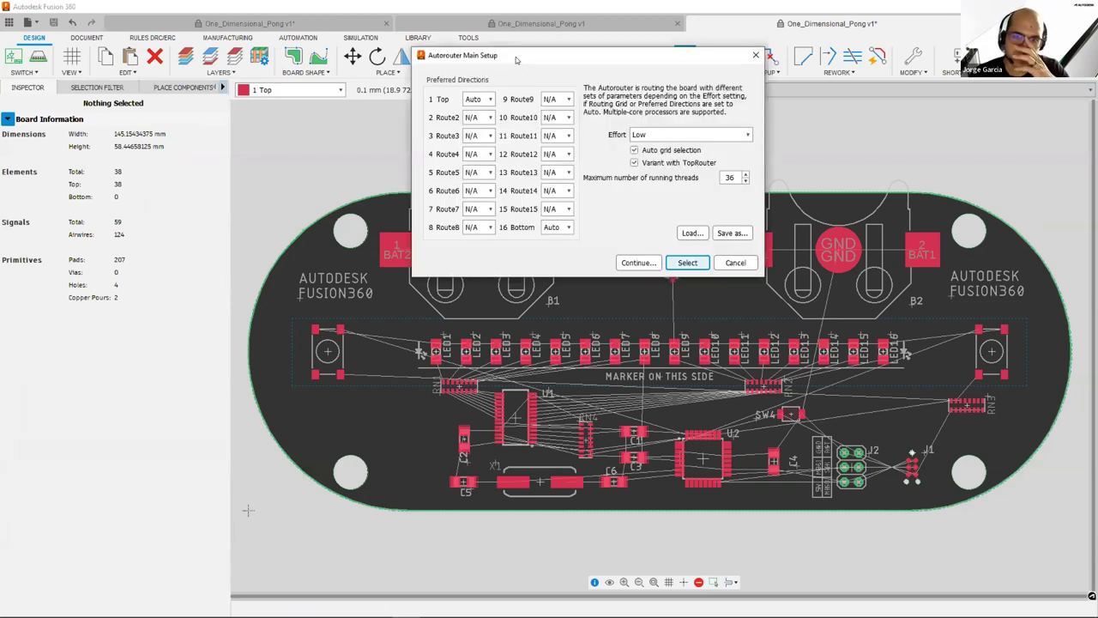
{"action": "left_click_drag", "start_coordinate": [510, 61], "coordinate": [439, 107]}
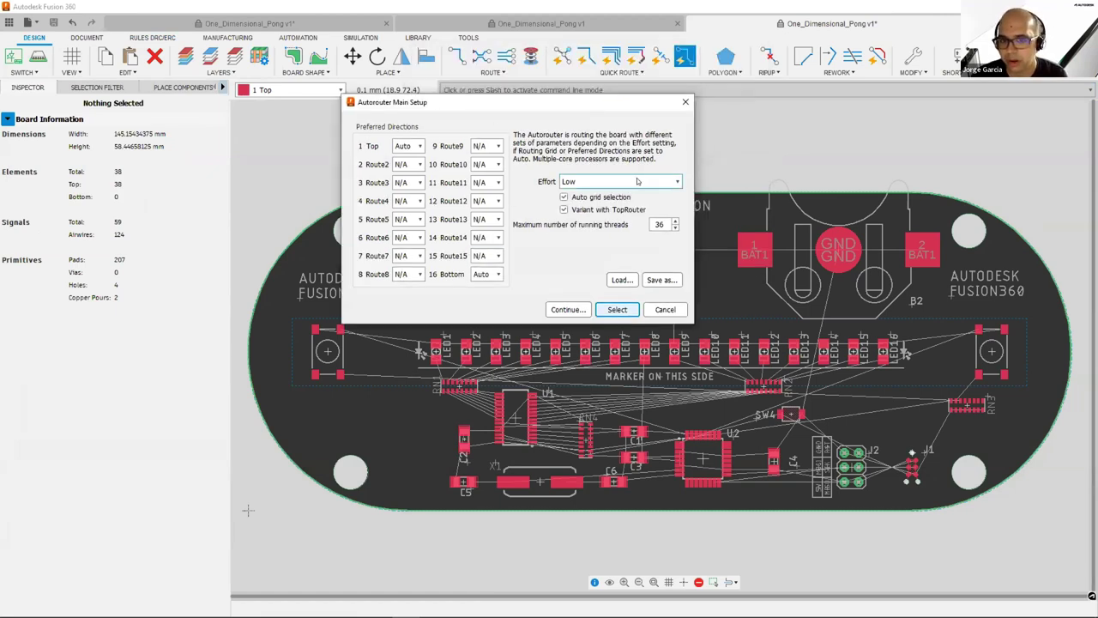
{"action": "left_click", "coordinate": [626, 182]}
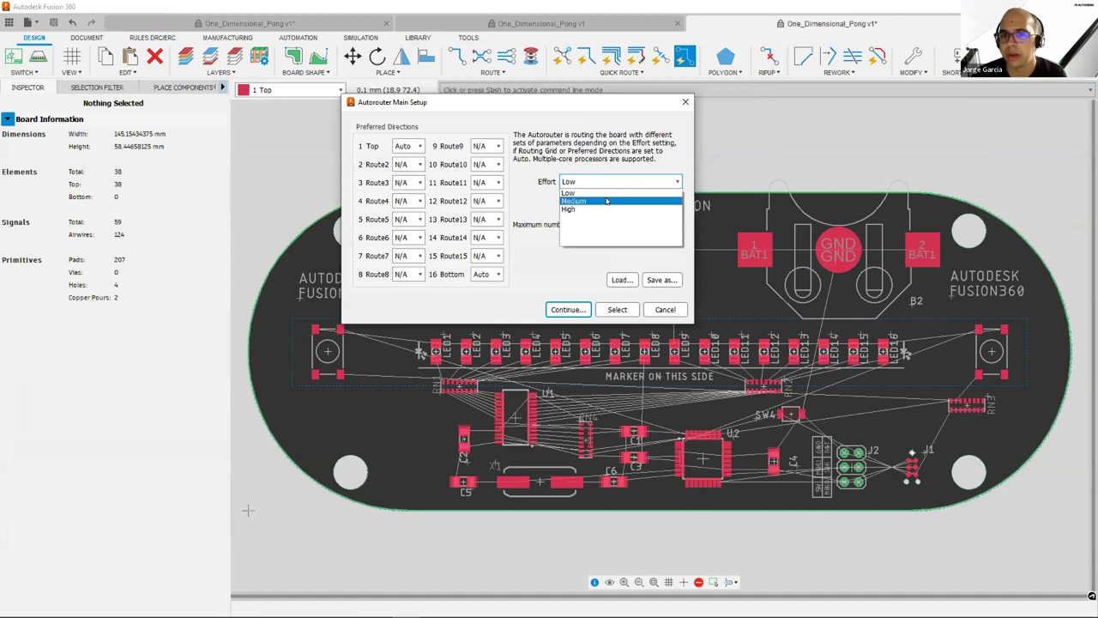
{"action": "left_click", "coordinate": [607, 201]}
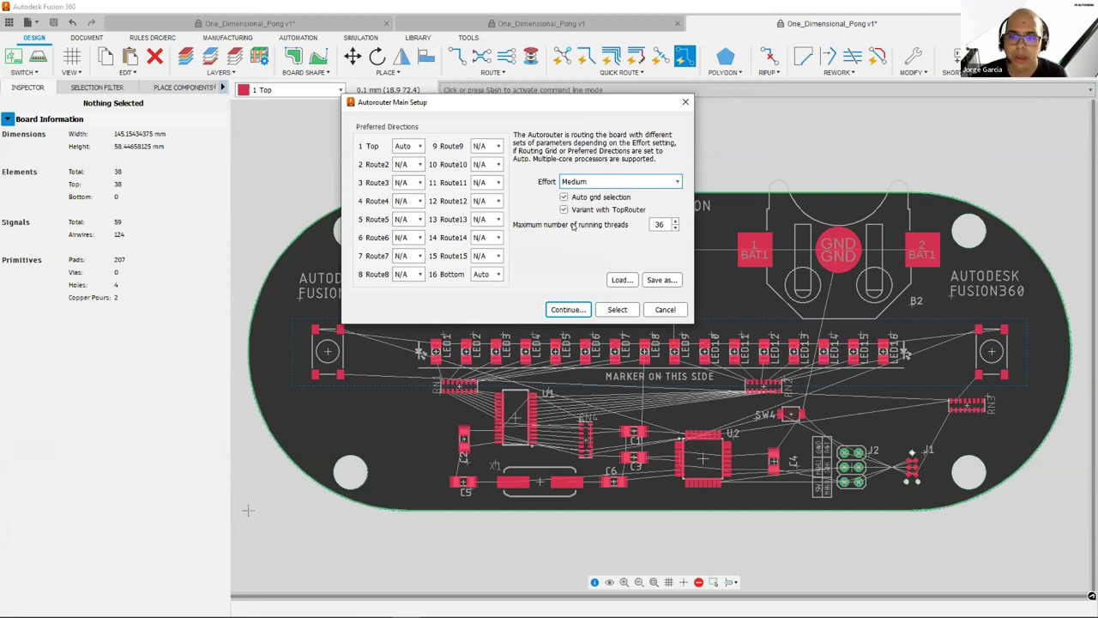
Step: Continue to the Routing Variants list and expand it to show variant settings
{"action": "left_click", "coordinate": [562, 309]}
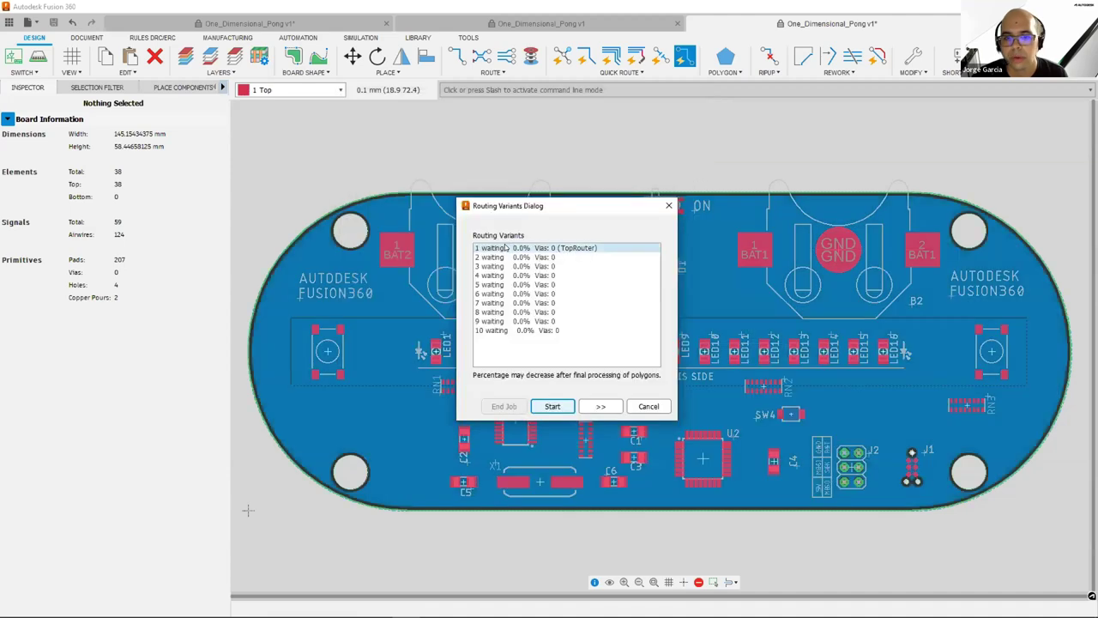
{"action": "left_click", "coordinate": [515, 276]}
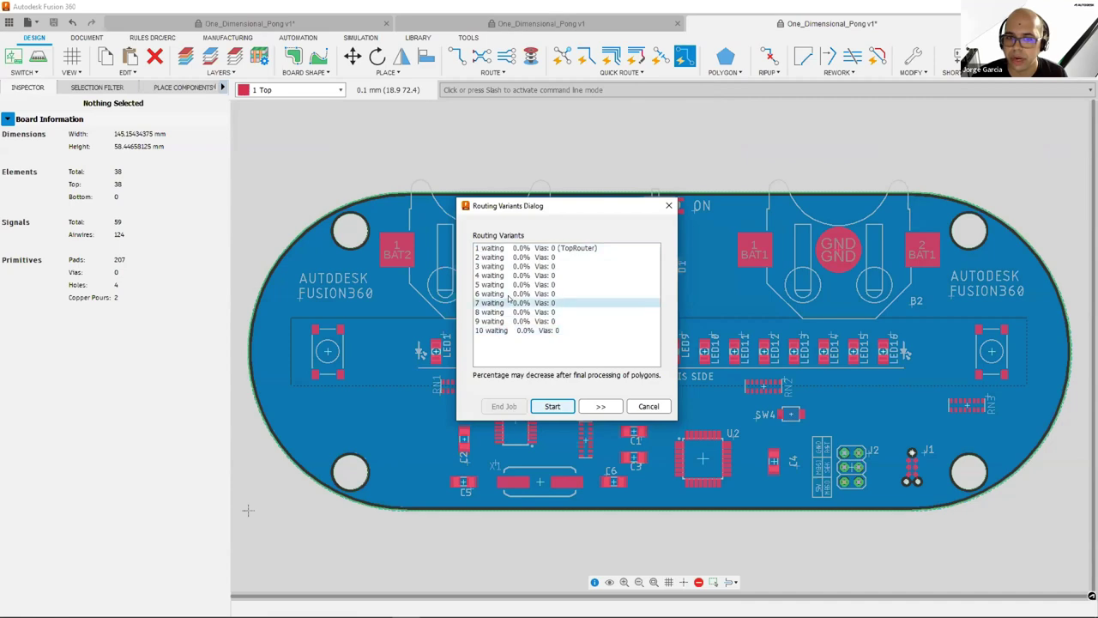
{"action": "left_click", "coordinate": [601, 406]}
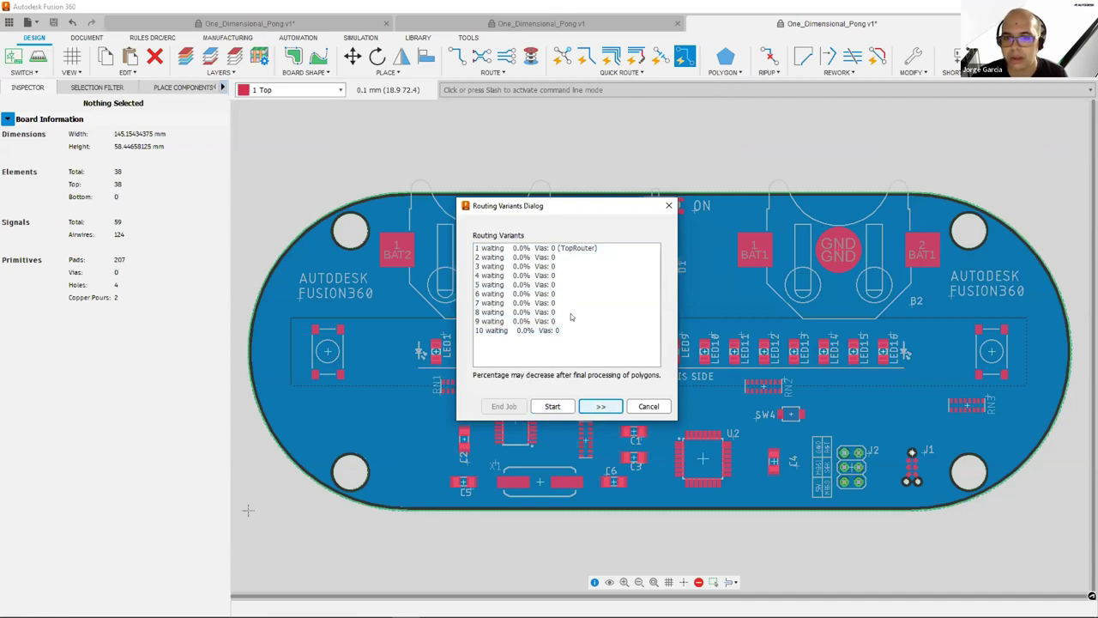
{"action": "key", "text": "Return"}
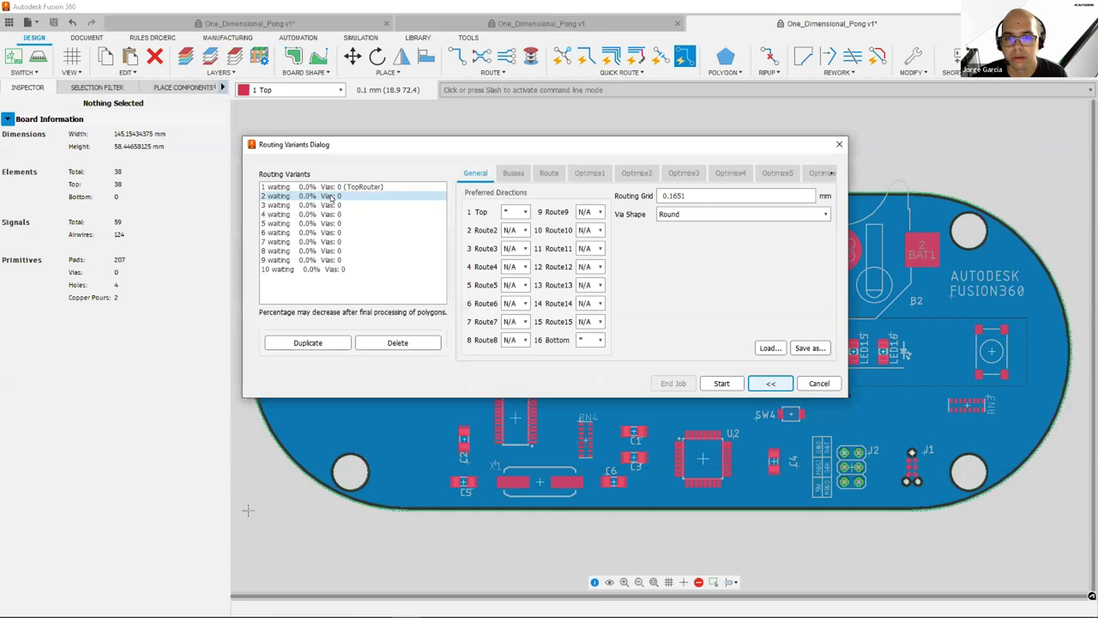
Step: Compare the variants' General, Busses and Route settings, select TopRouter, then cancel routing
{"action": "left_click", "coordinate": [333, 197]}
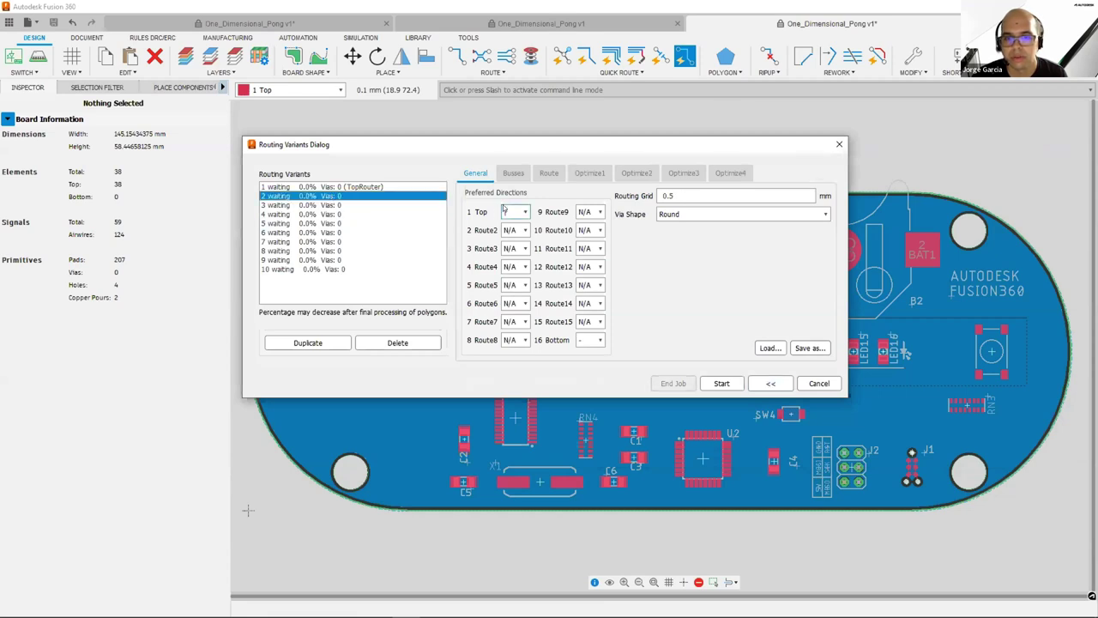
{"action": "left_click", "coordinate": [670, 197]}
{"action": "left_click", "coordinate": [330, 231]}
{"action": "left_click", "coordinate": [332, 241]}
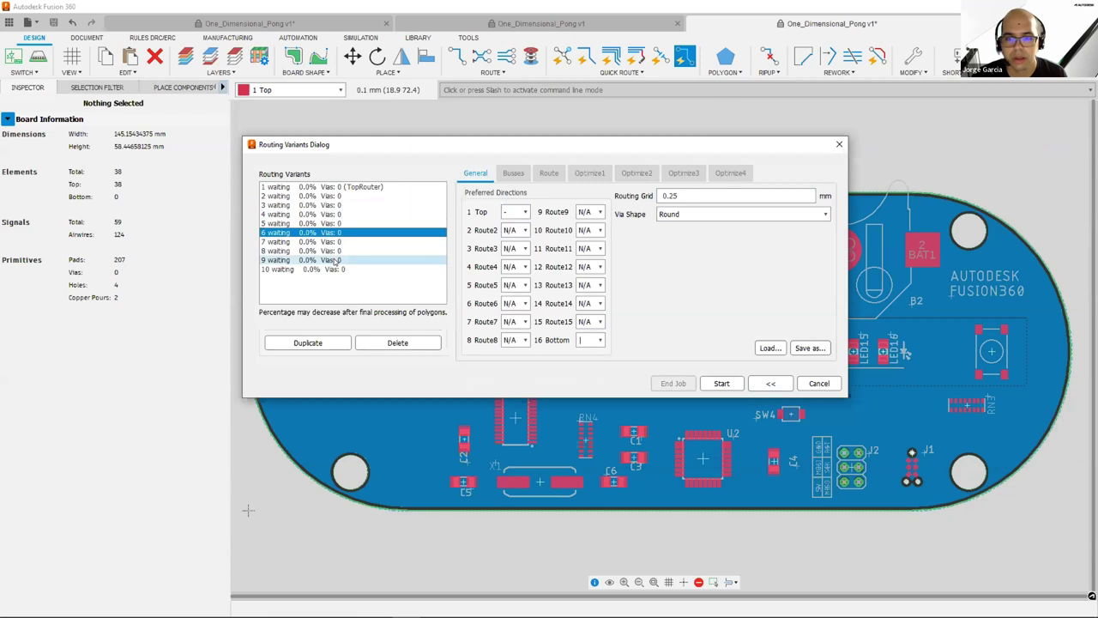
{"action": "left_click", "coordinate": [333, 259]}
{"action": "left_click", "coordinate": [512, 174]}
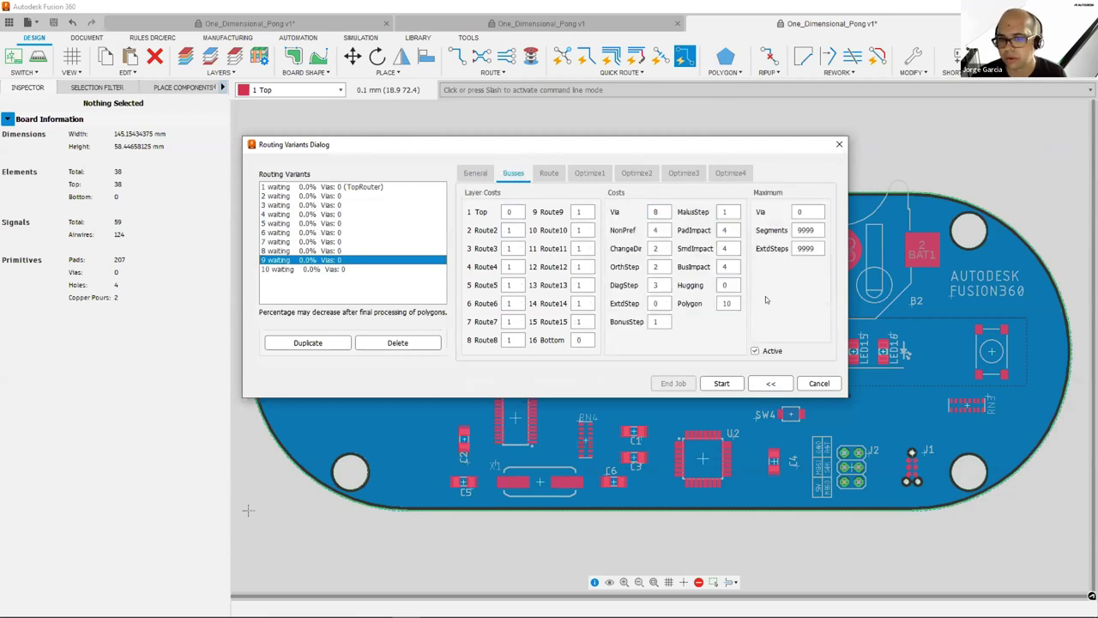
{"action": "left_click", "coordinate": [549, 174]}
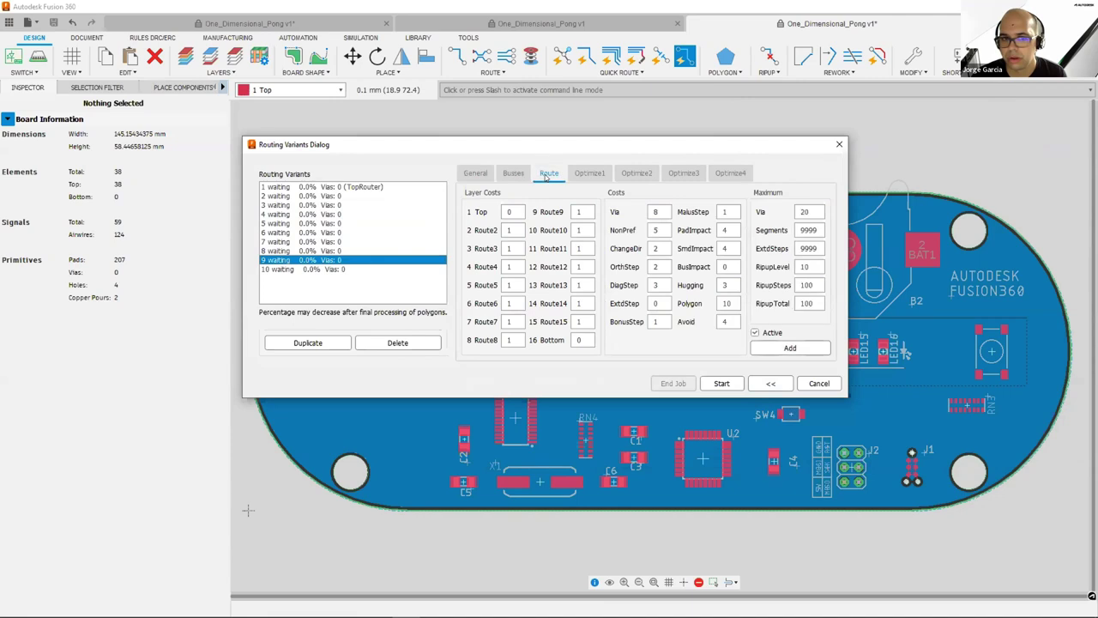
{"action": "left_click", "coordinate": [335, 186]}
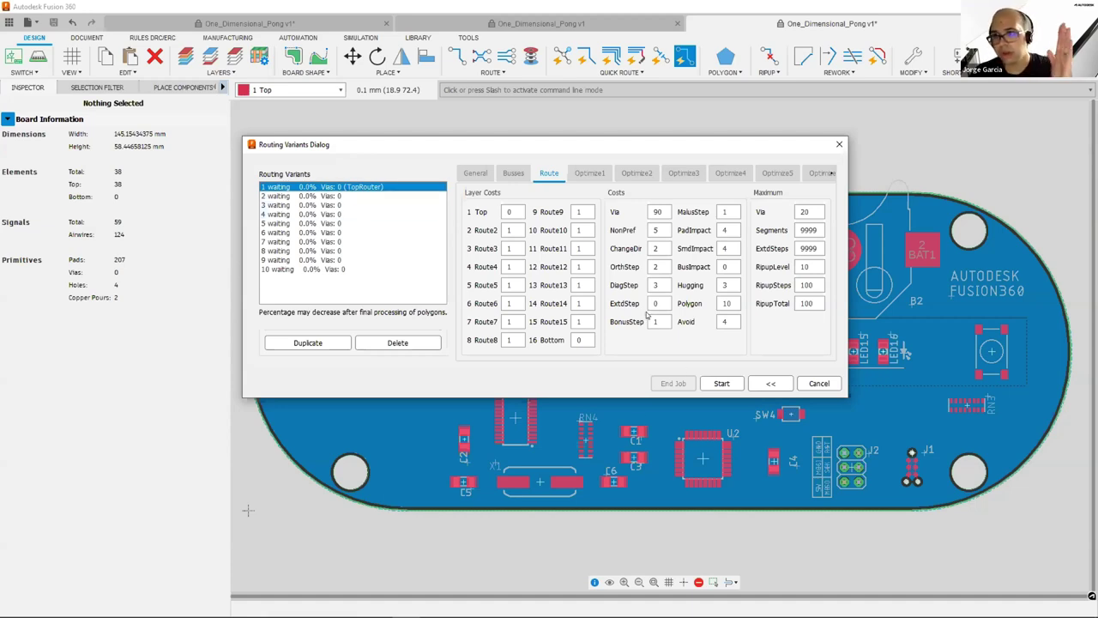
{"action": "left_click", "coordinate": [819, 383]}
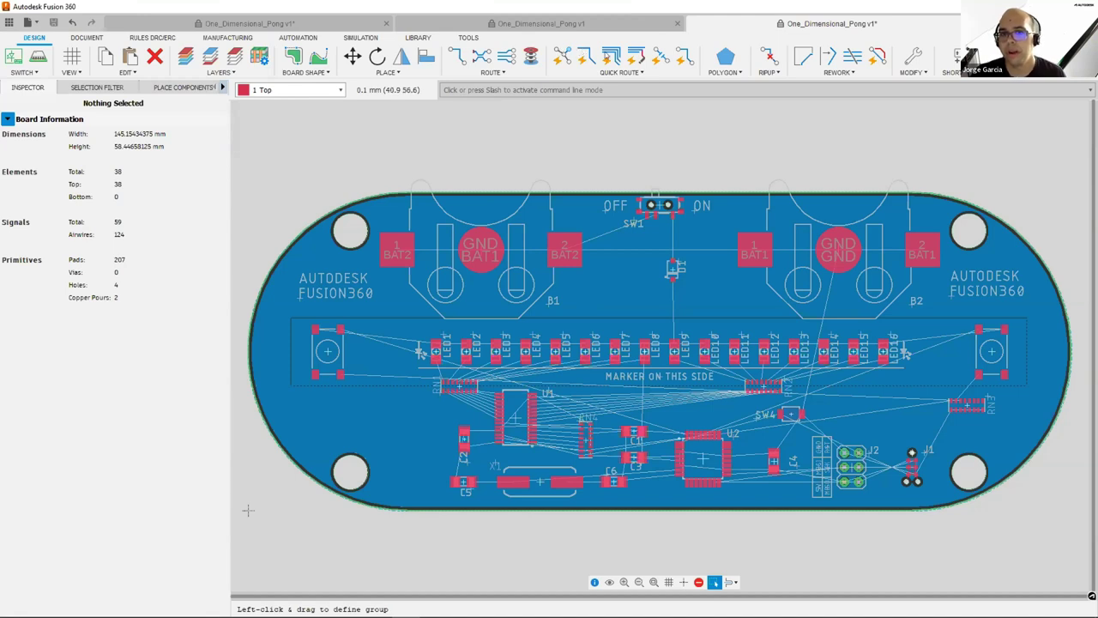
Step: Show the Quick Route dropdown of routing options
{"action": "left_click", "coordinate": [645, 74]}
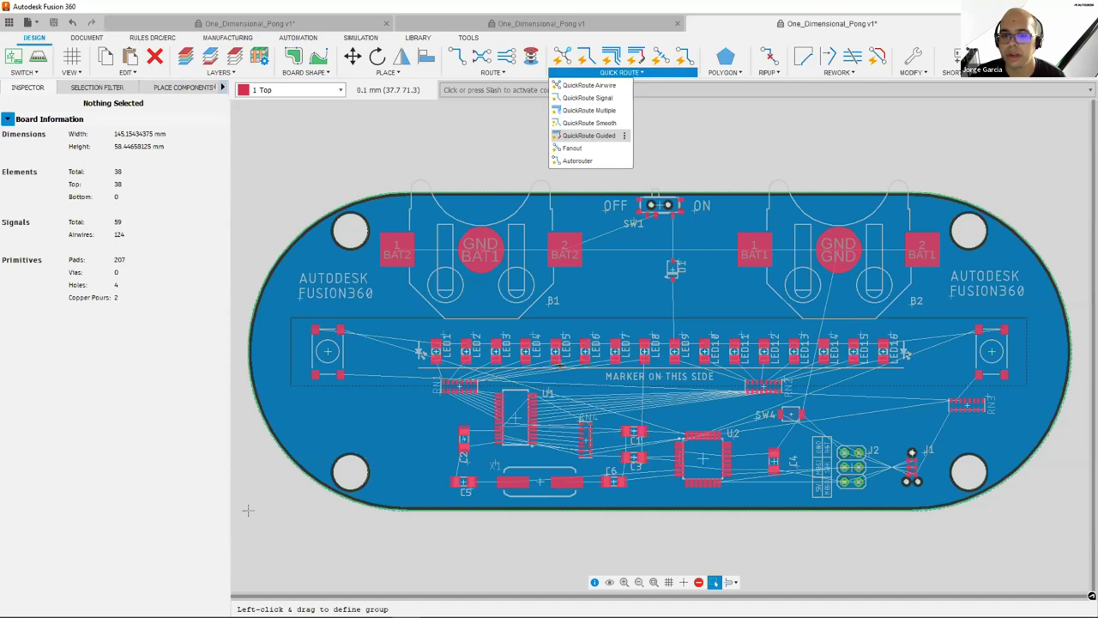
Step: Start QuickRoute Guided and select U1's right-side pins for routing
{"action": "left_click", "coordinate": [597, 136]}
{"action": "scroll", "coordinate": [561, 401], "scroll_direction": "up", "scroll_amount": 1}
{"action": "scroll", "coordinate": [561, 401], "scroll_direction": "up", "scroll_amount": 2}
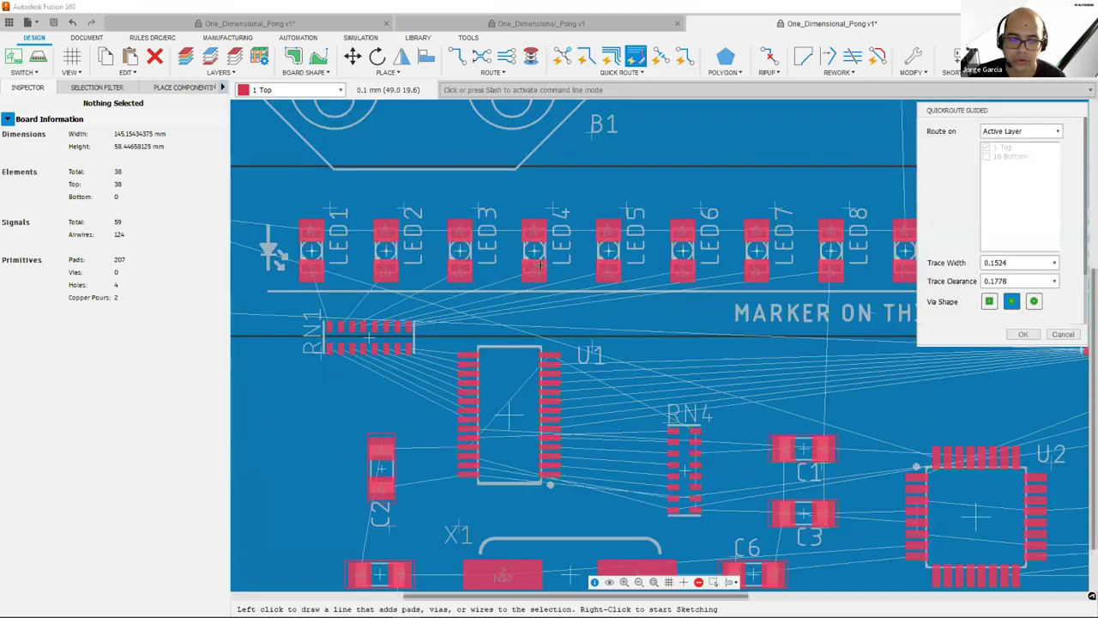
{"action": "middle_click_drag", "start_coordinate": [535, 255], "coordinate": [527, 146]}
{"action": "scroll", "coordinate": [526, 206], "scroll_direction": "up", "scroll_amount": 2}
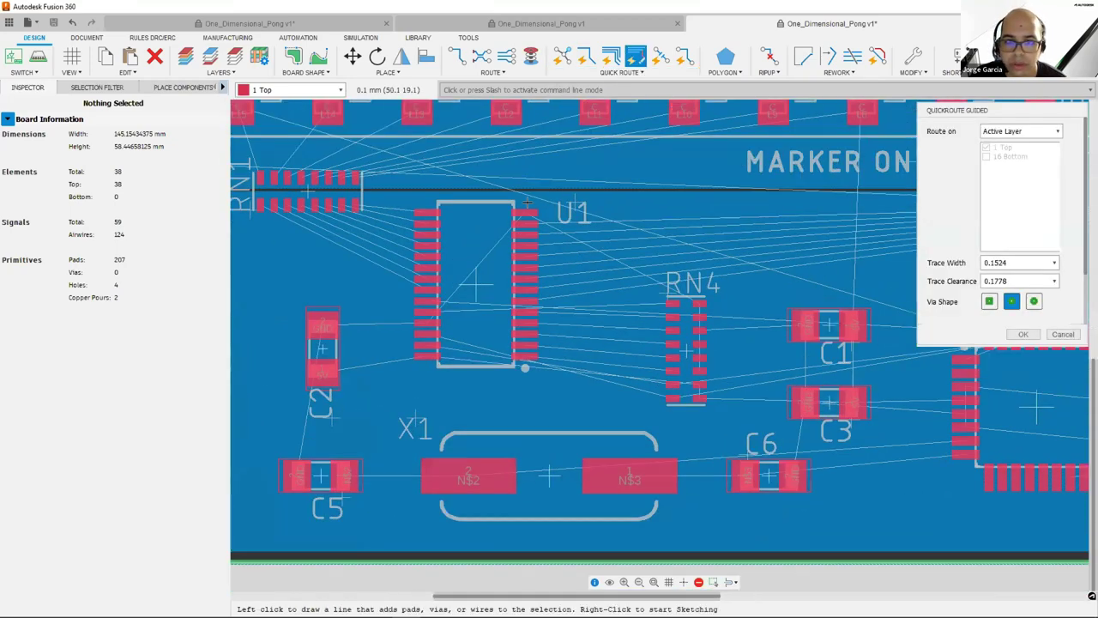
{"action": "mouse_move", "coordinate": [527, 206]}
{"action": "left_mouse_down"}
{"action": "mouse_move", "coordinate": [525, 272]}
{"action": "mouse_move", "coordinate": [580, 249]}
{"action": "left_mouse_up"}
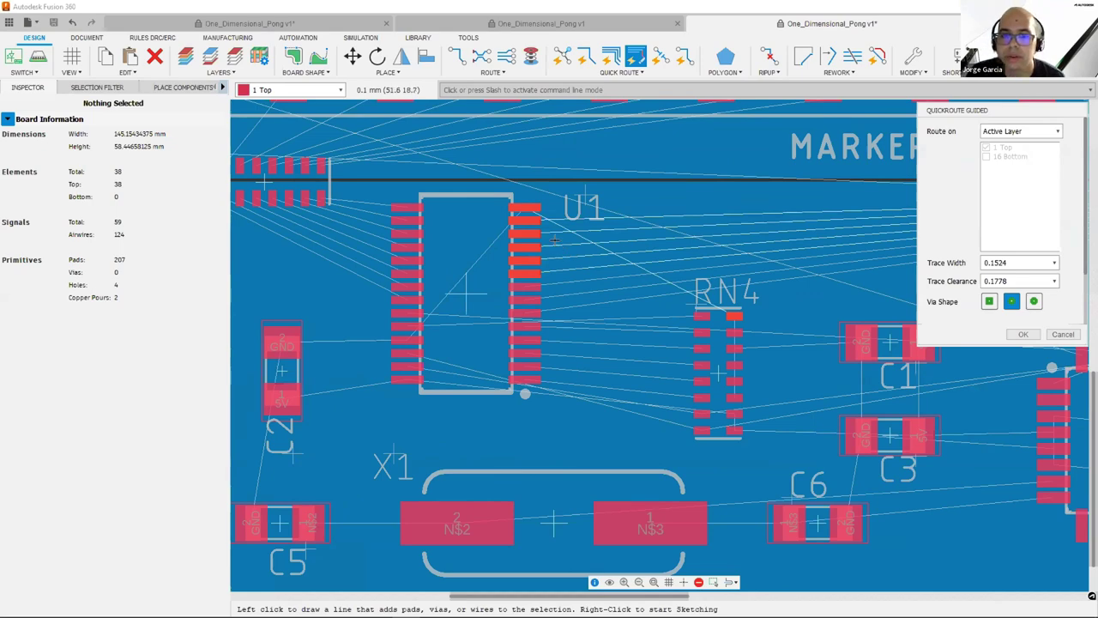
Step: Sketch a guide path from U1 arching above U2 to RN2, routing five top-layer traces
{"action": "right_click", "coordinate": [562, 235]}
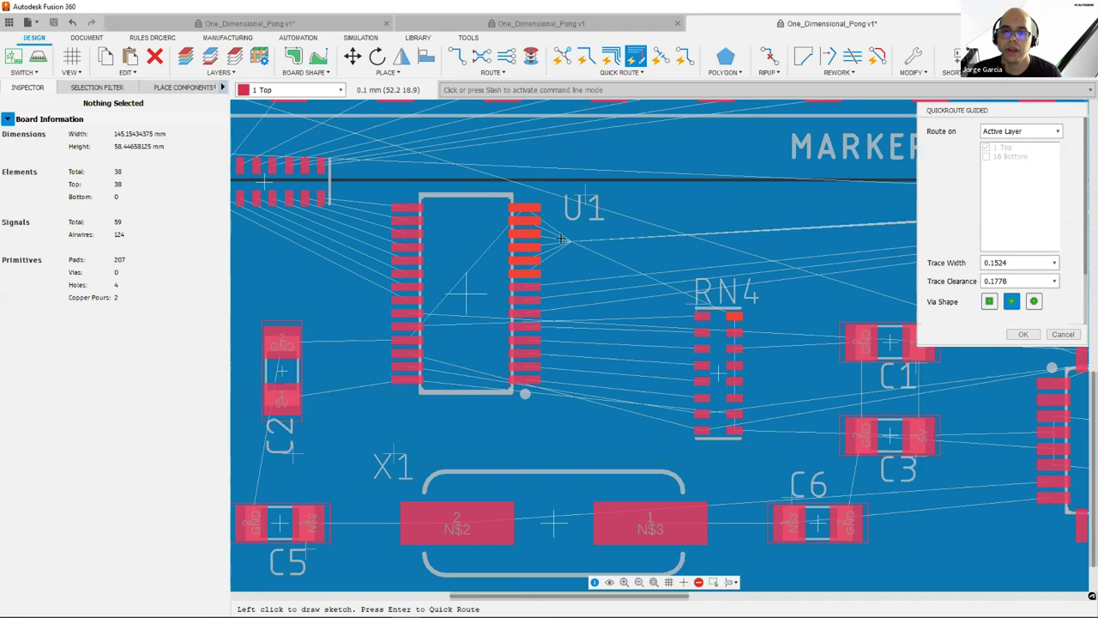
{"action": "left_click", "coordinate": [562, 240]}
{"action": "middle_click_drag", "start_coordinate": [603, 238], "coordinate": [313, 254]}
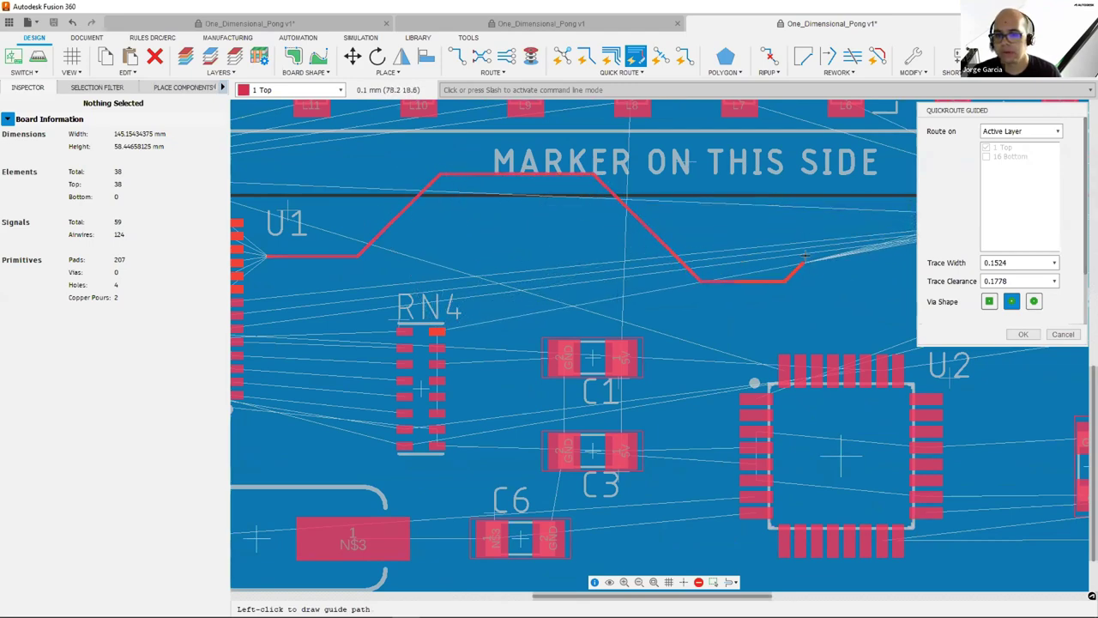
{"action": "middle_click_drag", "start_coordinate": [689, 230], "coordinate": [413, 199]}
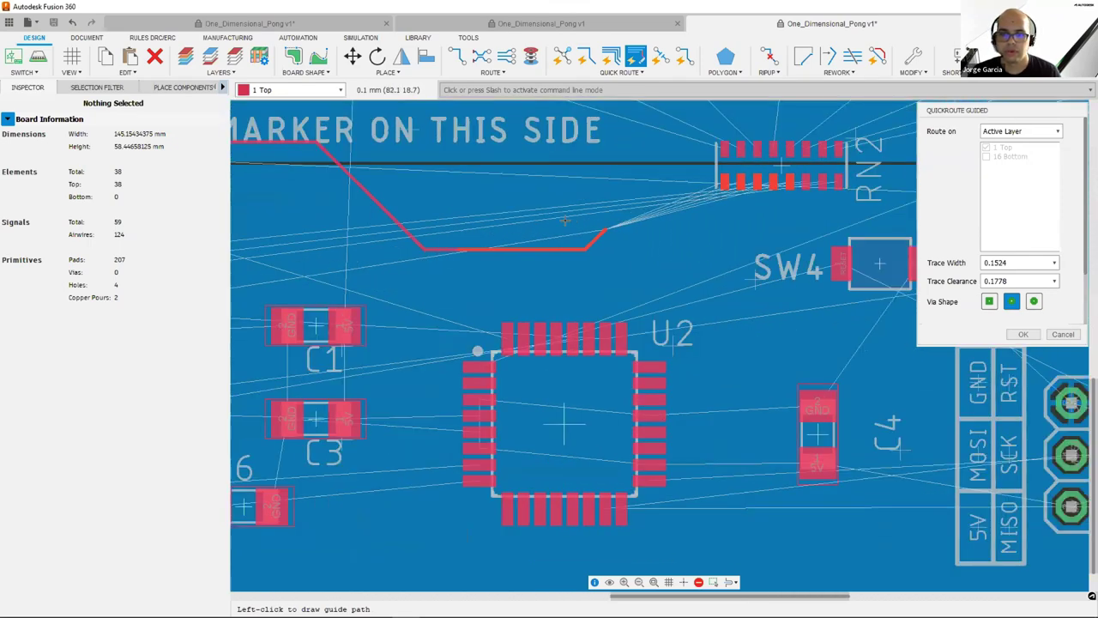
{"action": "left_click", "coordinate": [520, 220]}
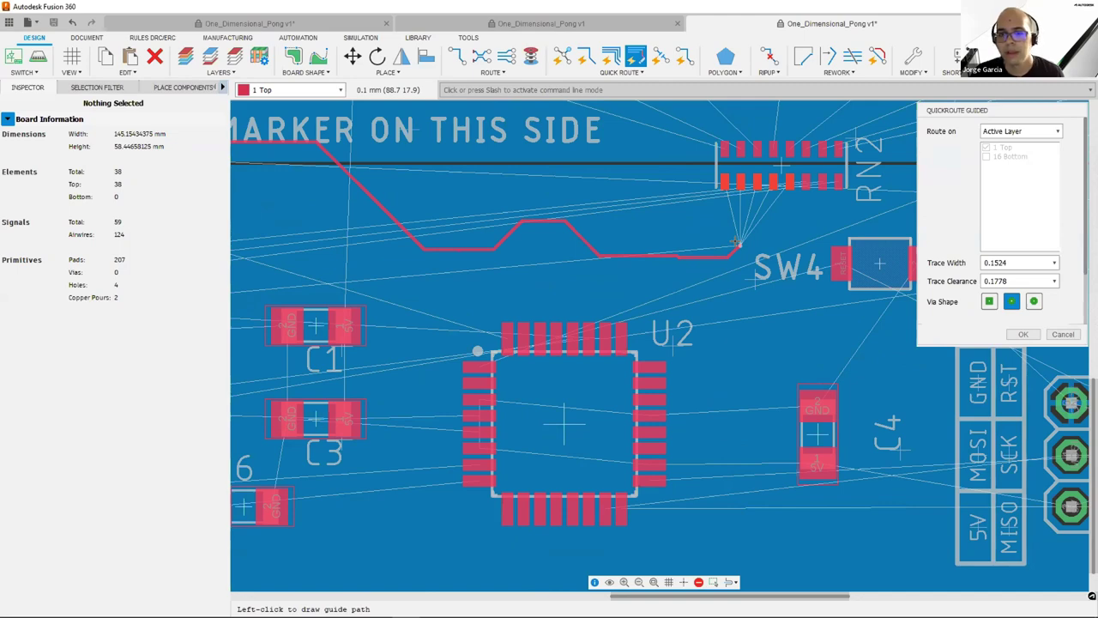
{"action": "double_click", "coordinate": [735, 243]}
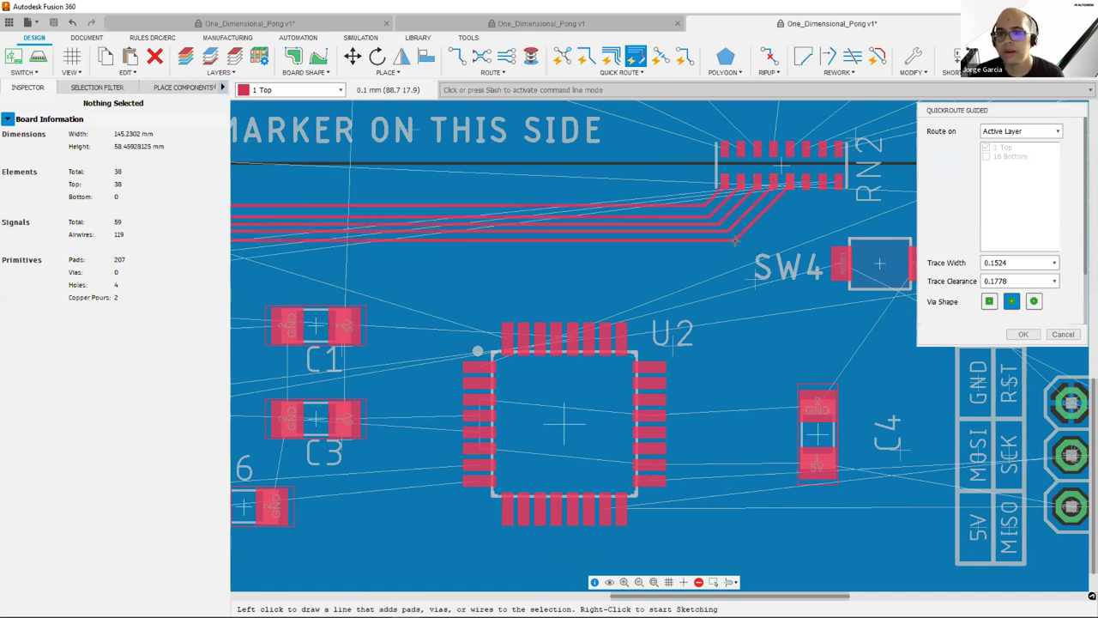
{"action": "scroll", "coordinate": [736, 242], "scroll_direction": "down", "scroll_amount": 5}
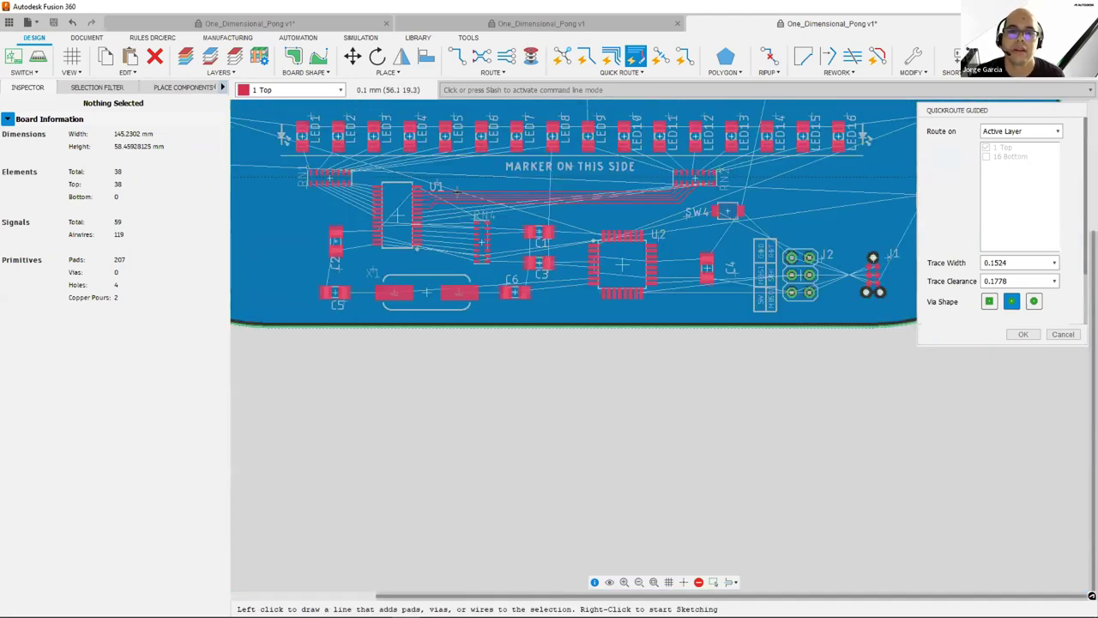
{"action": "scroll", "coordinate": [456, 193], "scroll_direction": "up", "scroll_amount": 2}
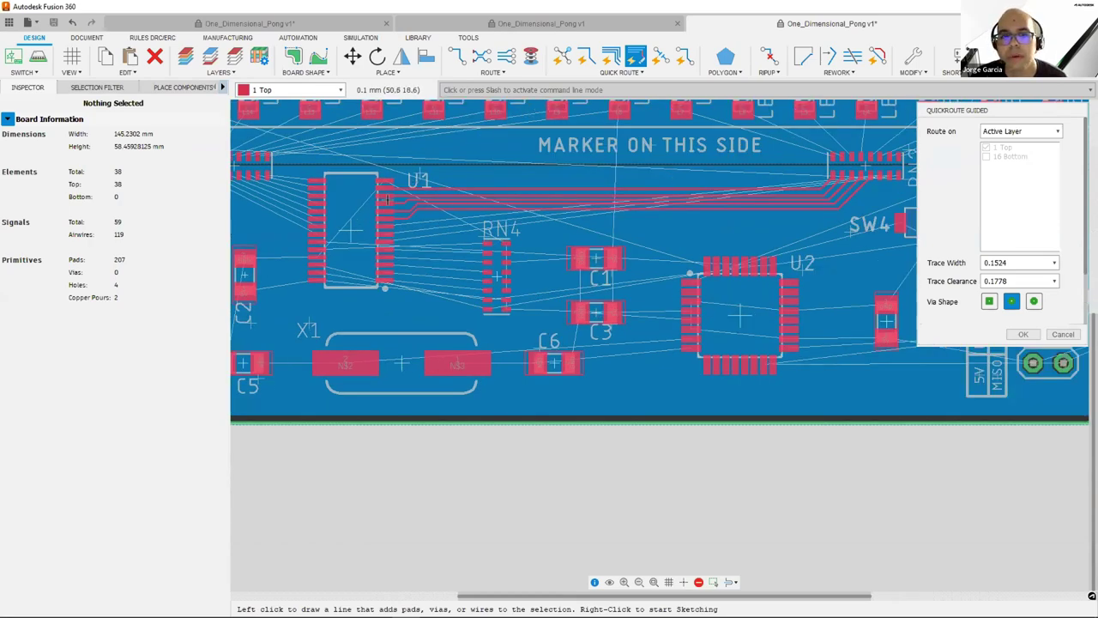
{"action": "scroll", "coordinate": [387, 199], "scroll_direction": "up", "scroll_amount": 1}
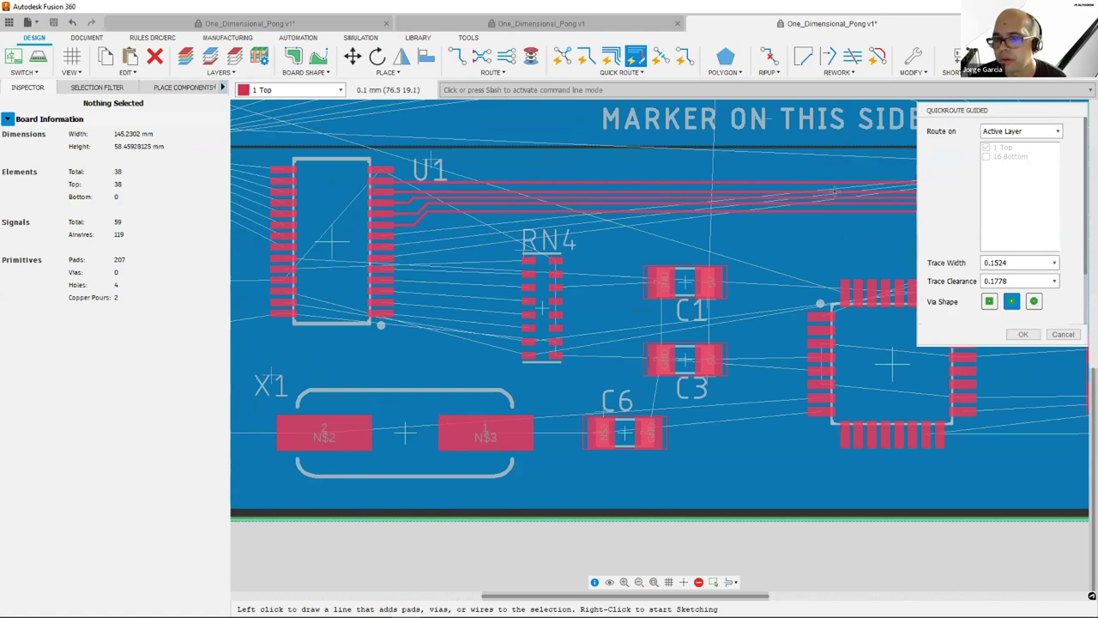
{"action": "scroll", "coordinate": [686, 228], "scroll_direction": "right", "scroll_amount": 2}
{"action": "scroll", "coordinate": [685, 228], "scroll_direction": "right", "scroll_amount": 2}
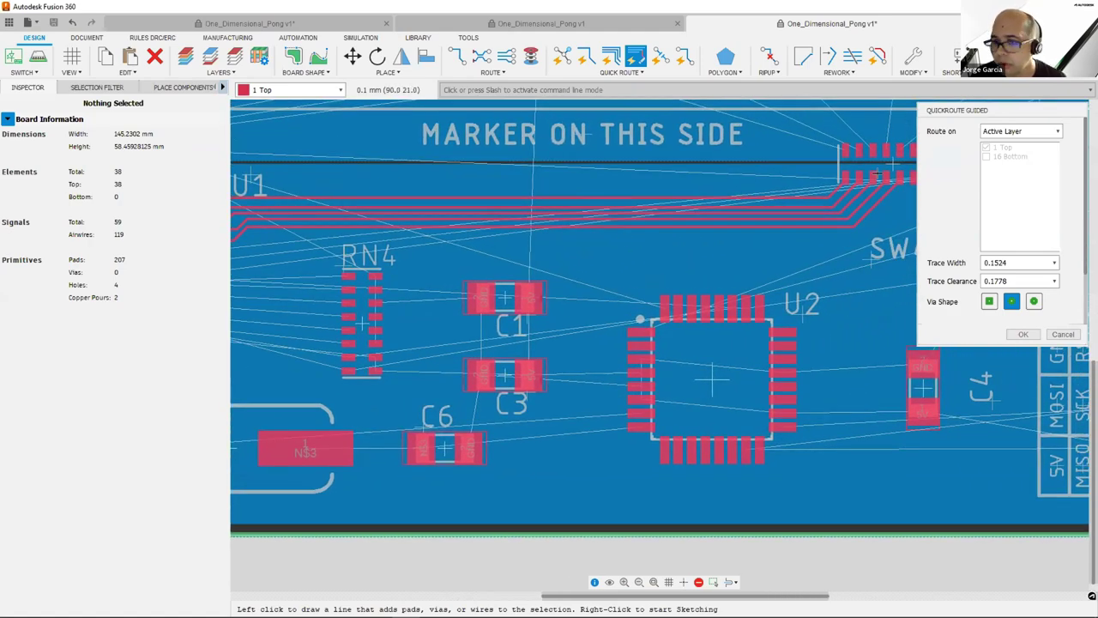
{"action": "scroll", "coordinate": [499, 191], "scroll_direction": "left", "scroll_amount": 3}
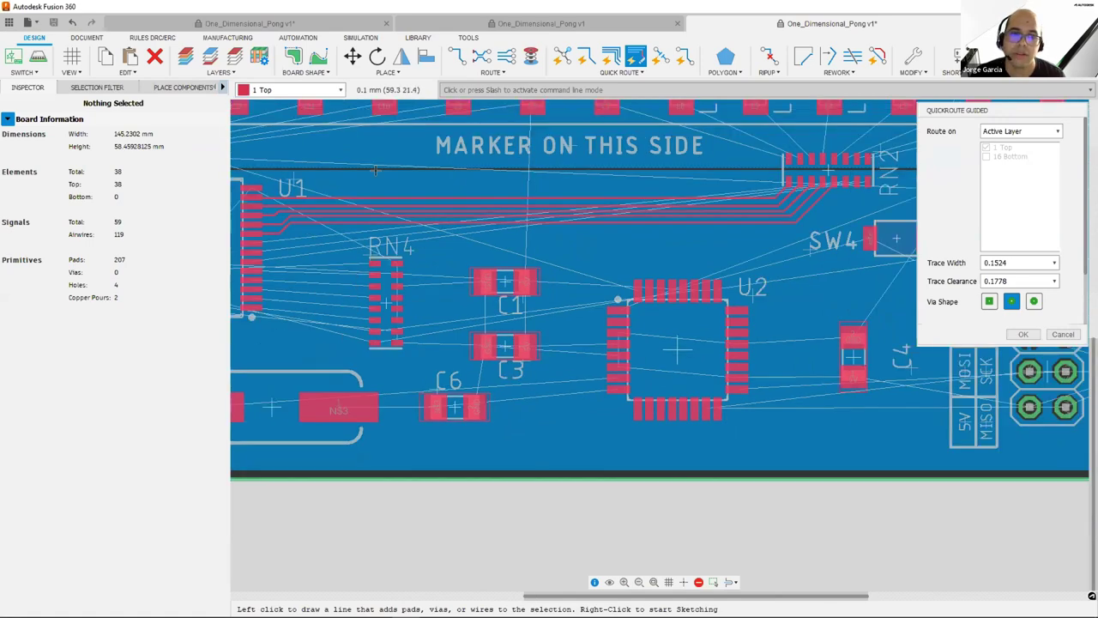
{"action": "scroll", "coordinate": [481, 182], "scroll_direction": "down", "scroll_amount": 2}
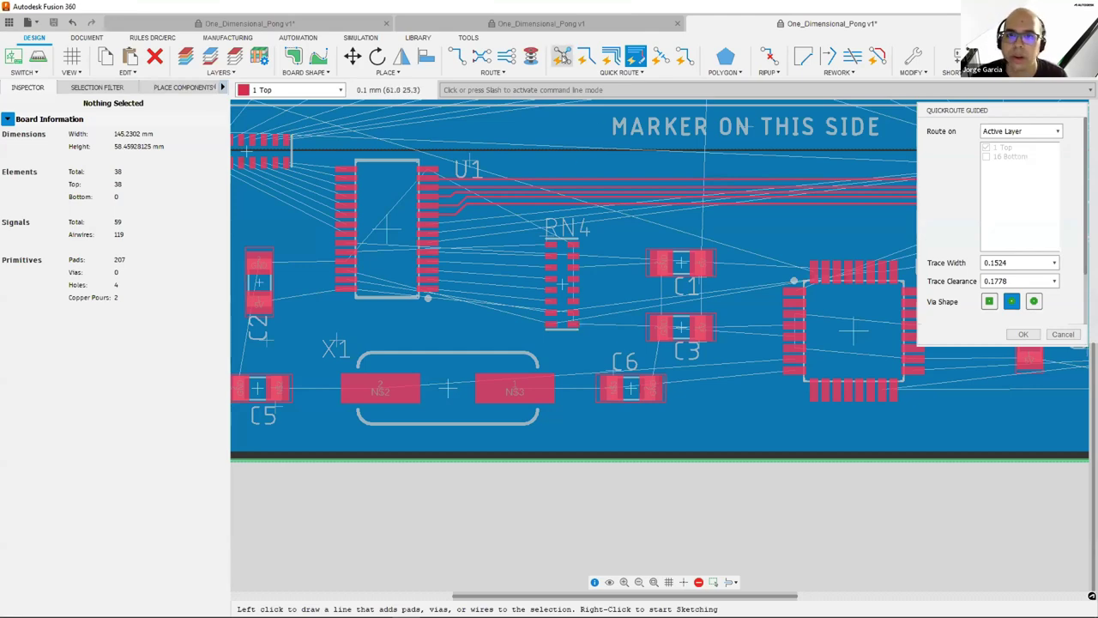
Step: Route the five U1-to-RN4 airwires with QuickRoute Airwire, leaving 114 airwires
{"action": "left_click", "coordinate": [563, 56]}
{"action": "scroll", "coordinate": [463, 247], "scroll_direction": "up", "scroll_amount": 3}
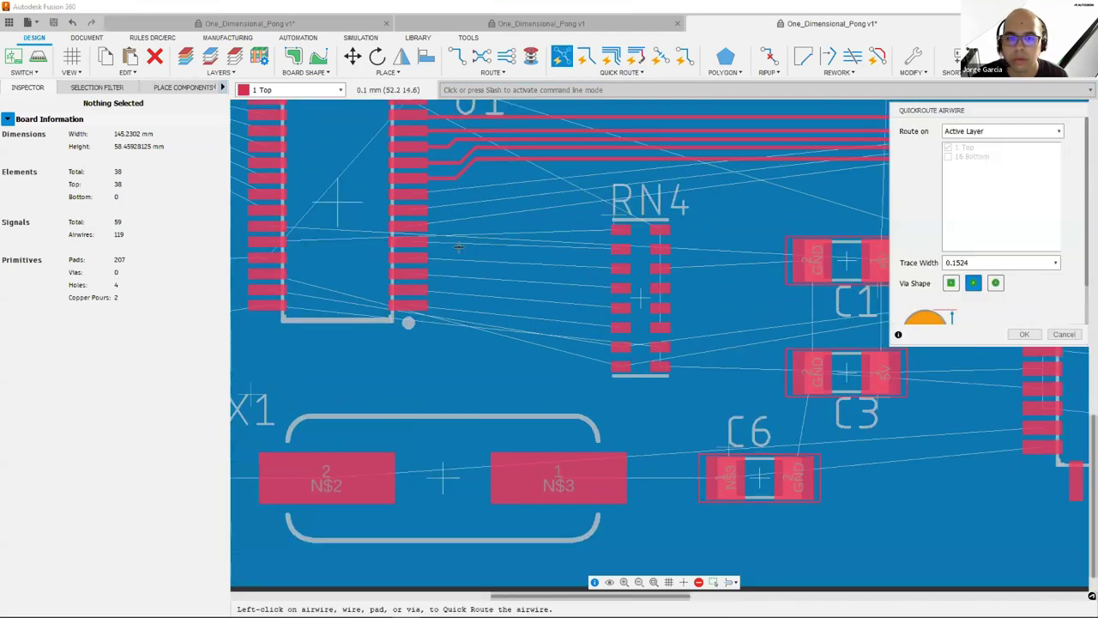
{"action": "left_click", "coordinate": [459, 241]}
{"action": "left_click", "coordinate": [460, 262]}
{"action": "left_click", "coordinate": [461, 277]}
{"action": "left_click", "coordinate": [465, 293]}
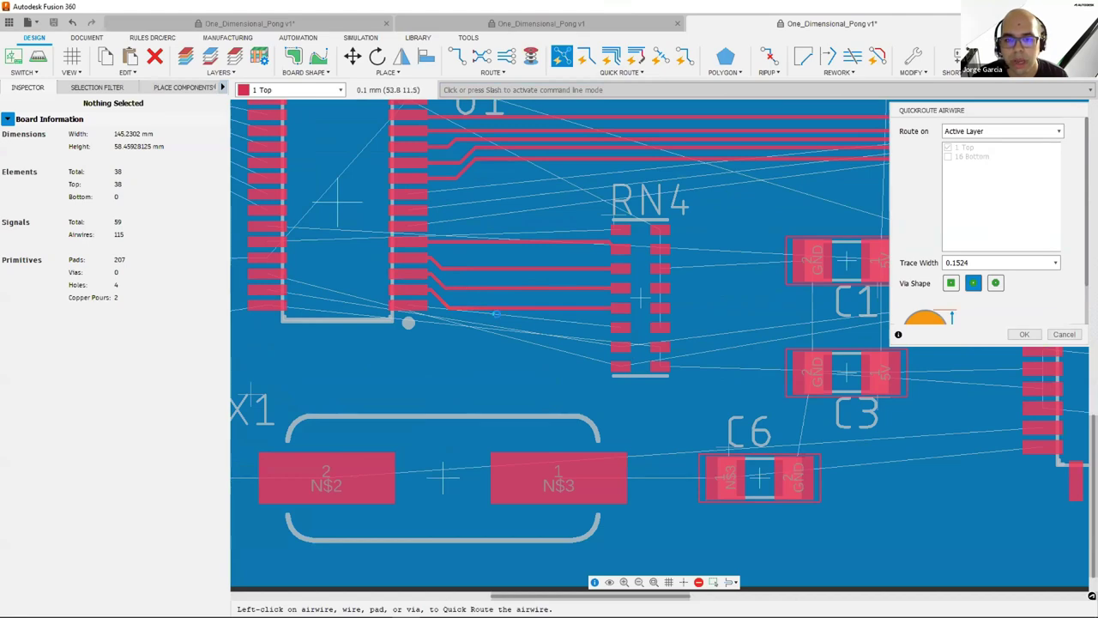
{"action": "left_click", "coordinate": [530, 314]}
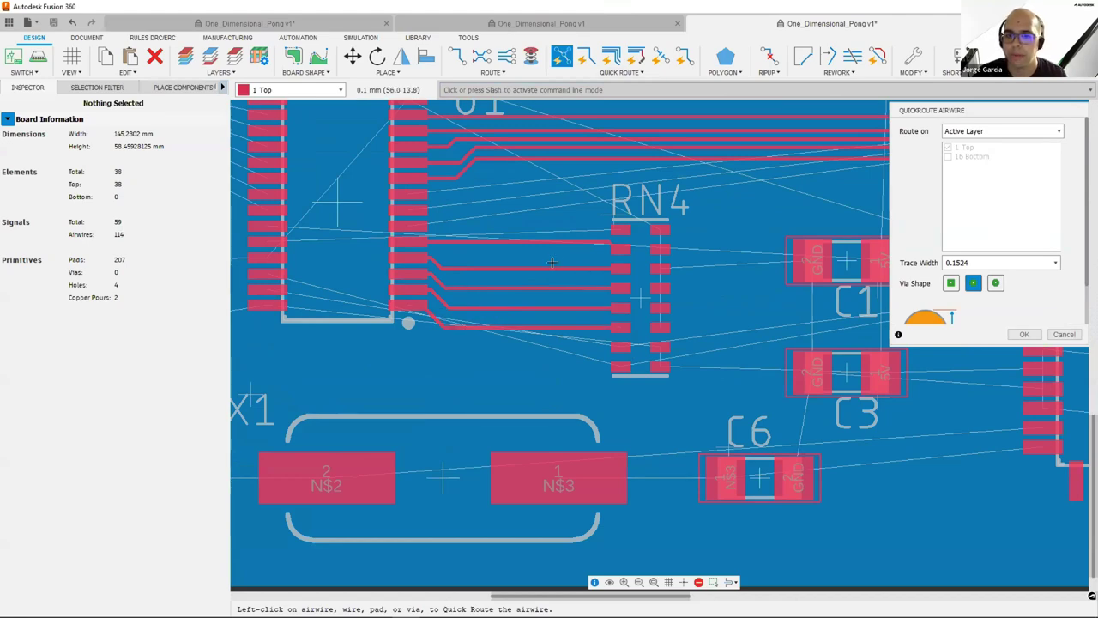
{"action": "scroll", "coordinate": [556, 200], "scroll_direction": "down", "scroll_amount": 1}
{"action": "scroll", "coordinate": [557, 201], "scroll_direction": "down", "scroll_amount": 2}
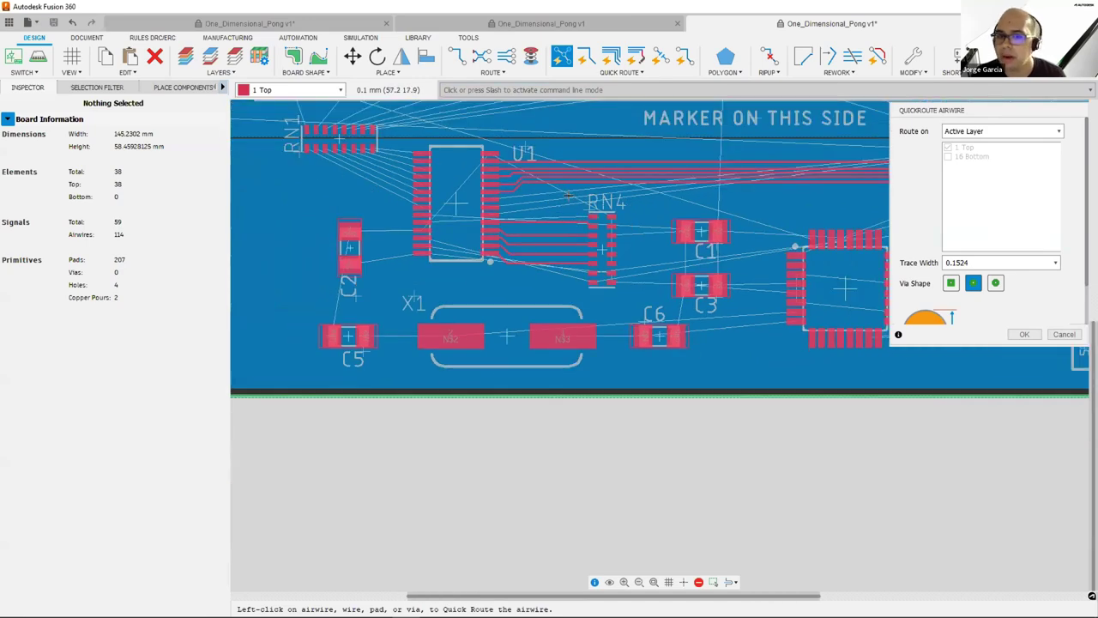
{"action": "scroll", "coordinate": [541, 230], "scroll_direction": "up", "scroll_amount": 1}
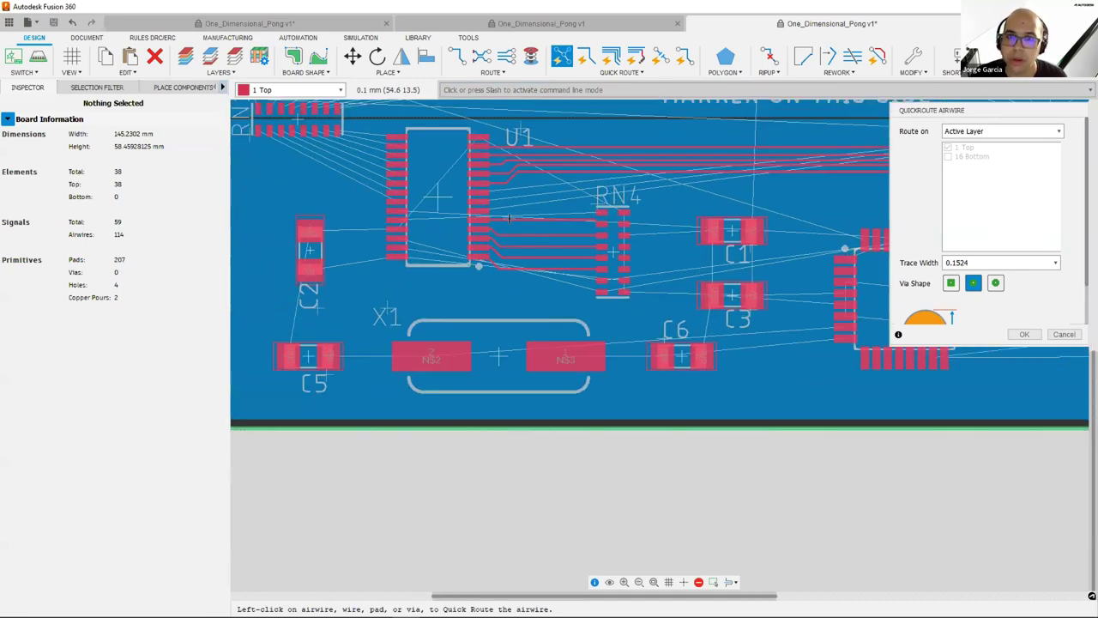
{"action": "left_click", "coordinate": [635, 73]}
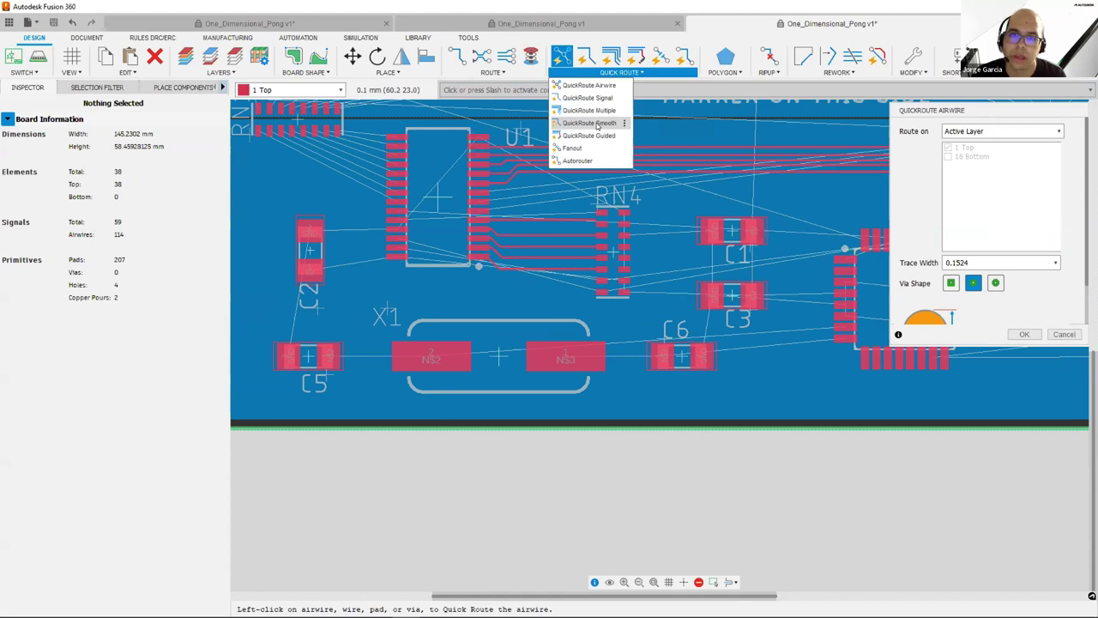
Step: Inspect the routed board in QuickRoute Smooth, then undo the U1-to-RN4 traces
{"action": "left_click", "coordinate": [598, 125]}
{"action": "middle_click_drag", "start_coordinate": [956, 180], "coordinate": [931, 168]}
{"action": "scroll", "coordinate": [485, 152], "scroll_direction": "up", "scroll_amount": 2}
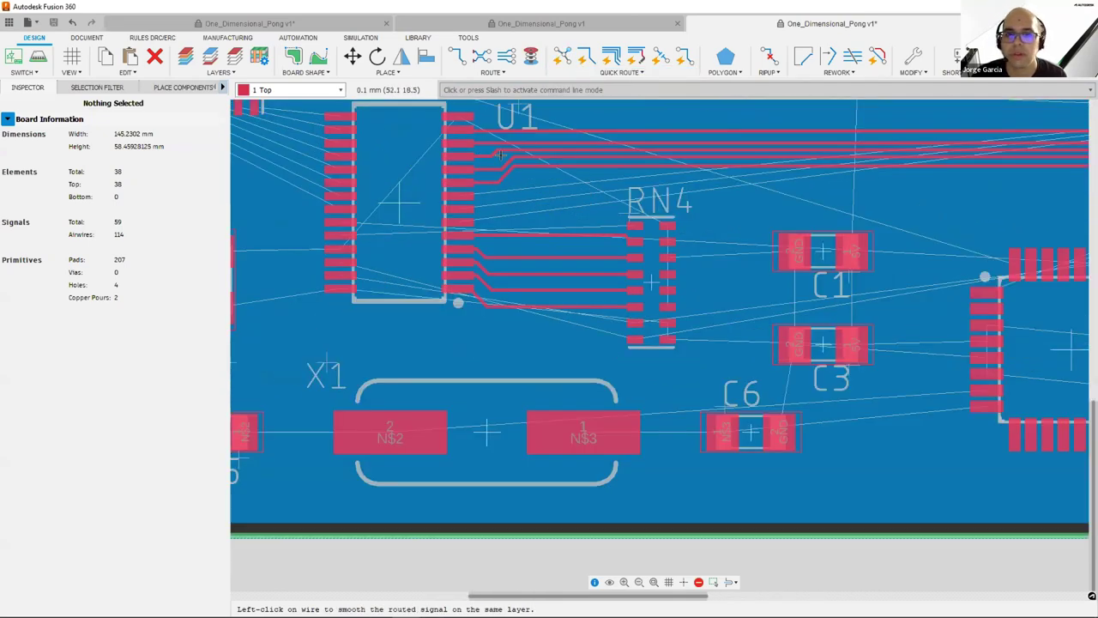
{"action": "scroll", "coordinate": [502, 157], "scroll_direction": "up", "scroll_amount": 3}
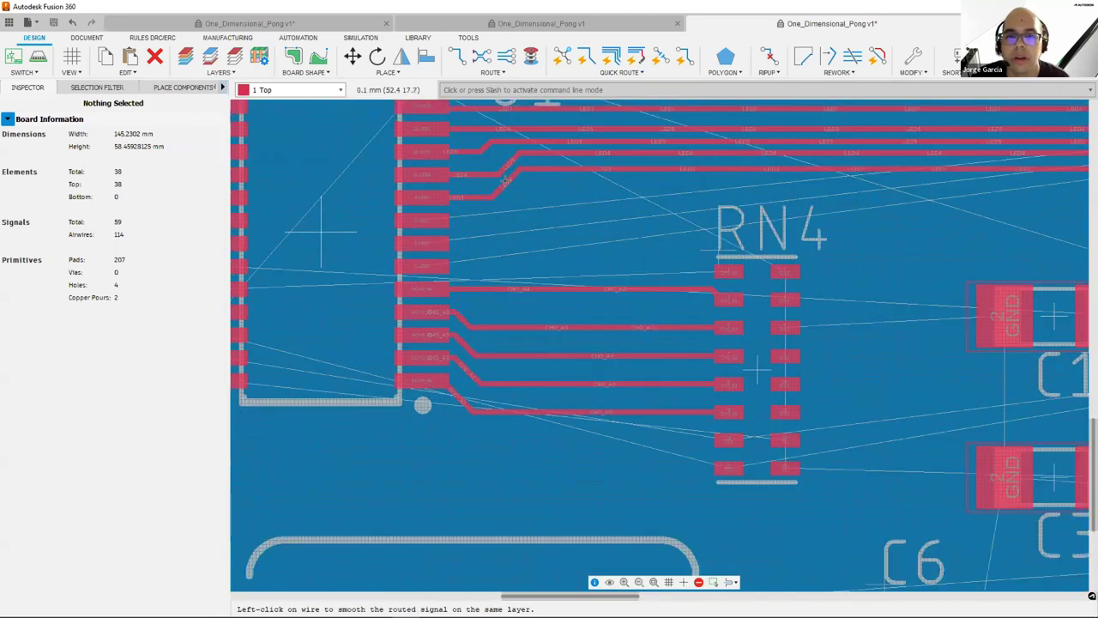
{"action": "scroll", "coordinate": [605, 203], "scroll_direction": "down", "scroll_amount": 2}
{"action": "middle_click_drag", "start_coordinate": [704, 209], "coordinate": [349, 209]}
{"action": "scroll", "coordinate": [446, 202], "scroll_direction": "down", "scroll_amount": 3}
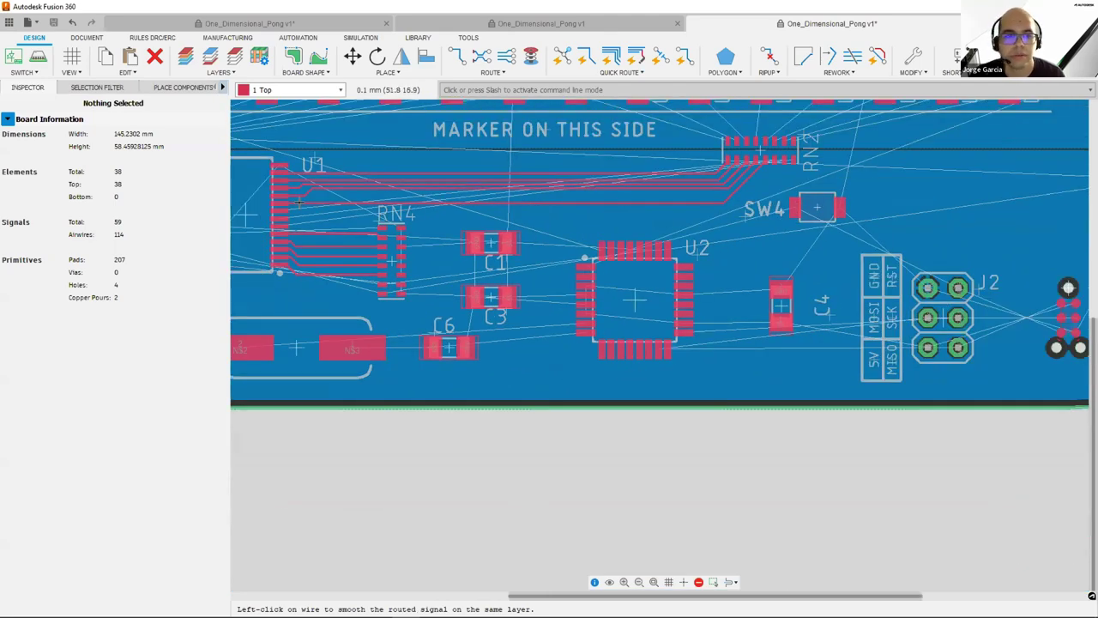
{"action": "scroll", "coordinate": [299, 202], "scroll_direction": "up", "scroll_amount": 1}
{"action": "scroll", "coordinate": [300, 204], "scroll_direction": "up", "scroll_amount": 3}
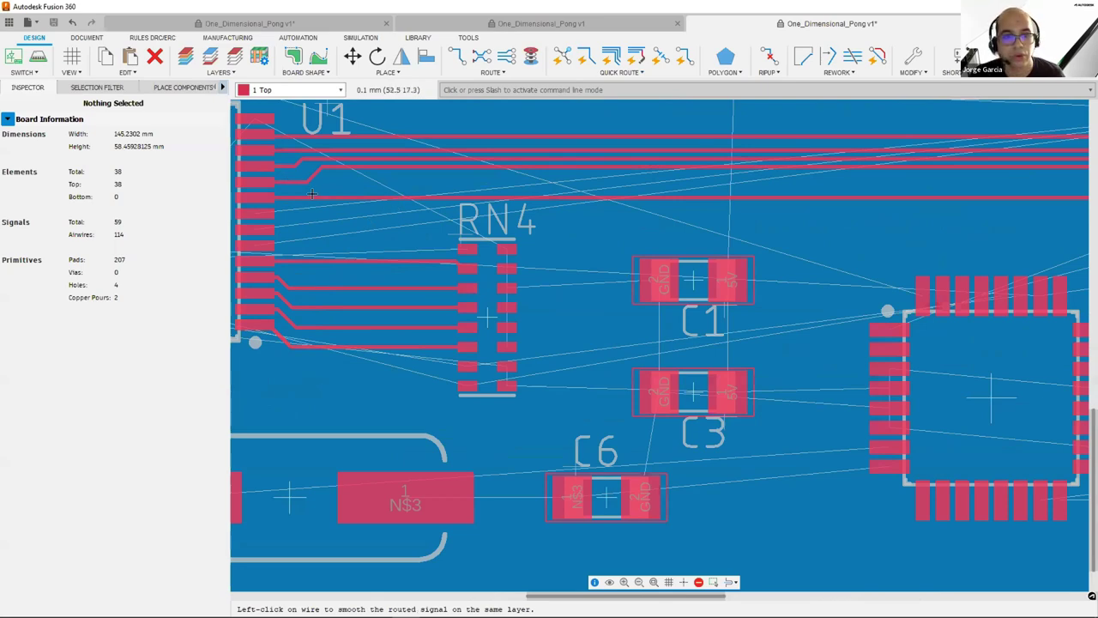
{"action": "scroll", "coordinate": [311, 194], "scroll_direction": "up", "scroll_amount": 2}
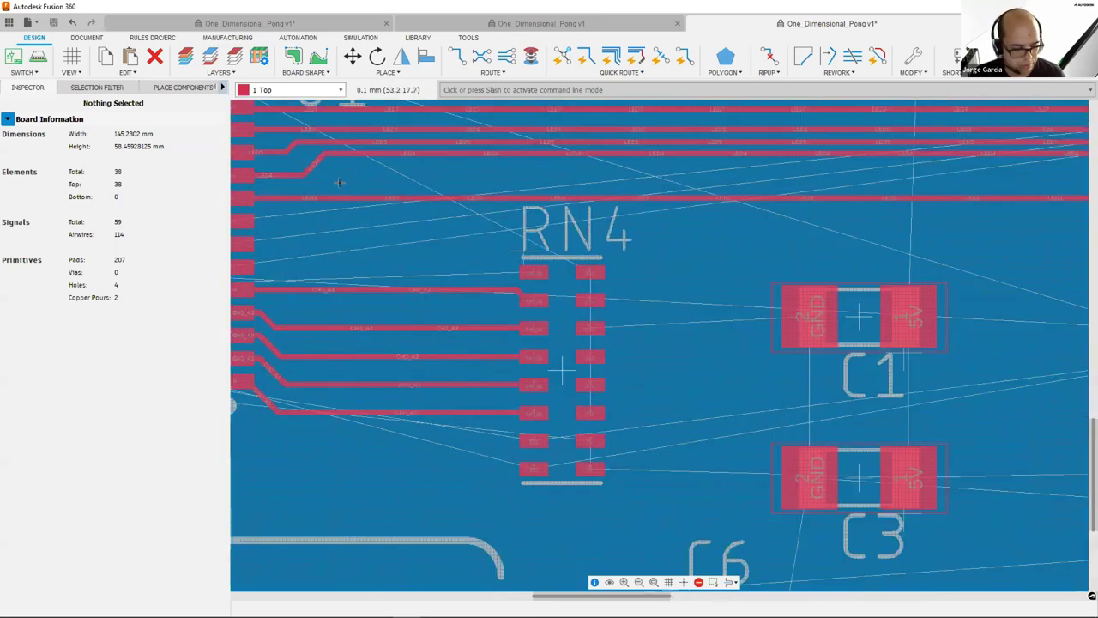
{"action": "key", "text": "ctrl+z"}
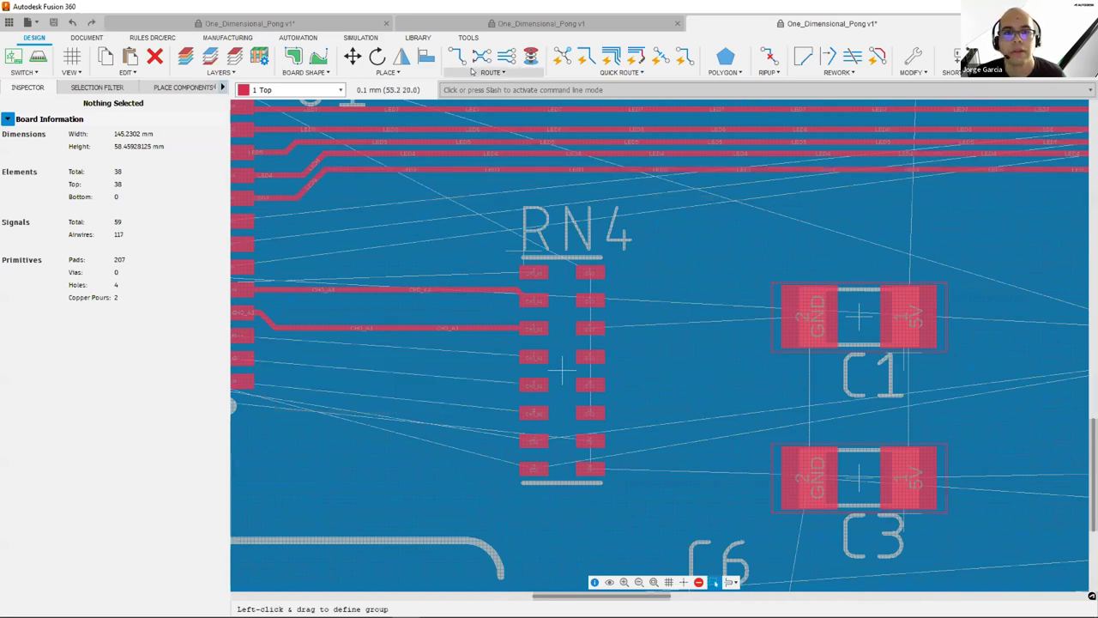
Step: Smooth the LED trace above RN4 with QuickRoute Smooth
{"action": "left_click", "coordinate": [493, 72]}
{"action": "left_click", "coordinate": [588, 74]}
{"action": "left_click", "coordinate": [589, 73]}
{"action": "left_click", "coordinate": [588, 73]}
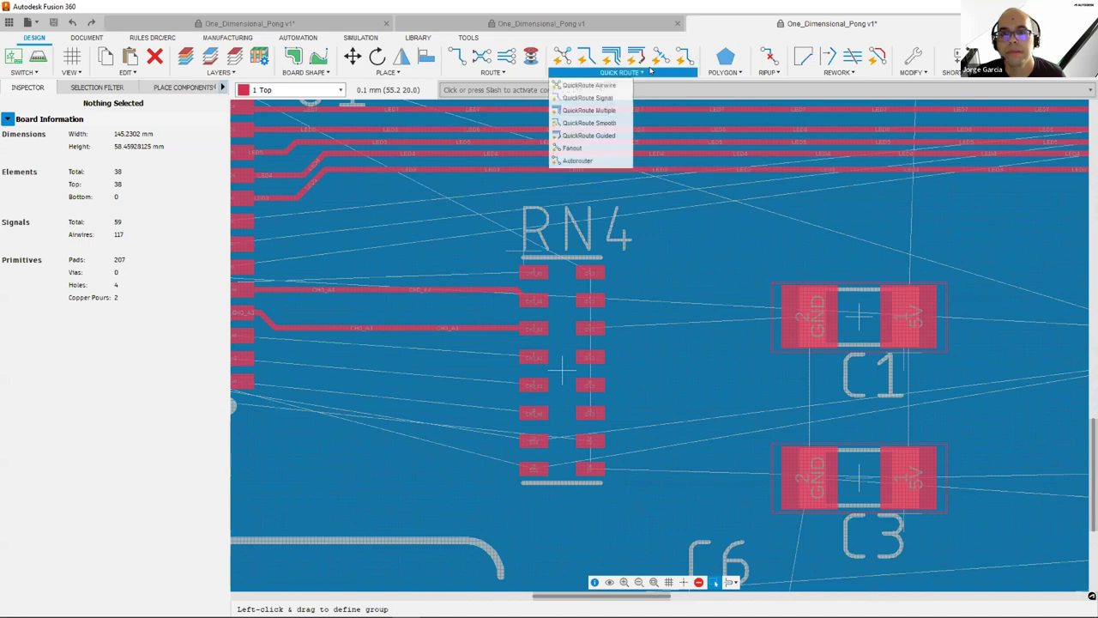
{"action": "left_click", "coordinate": [589, 123]}
{"action": "left_click", "coordinate": [541, 169]}
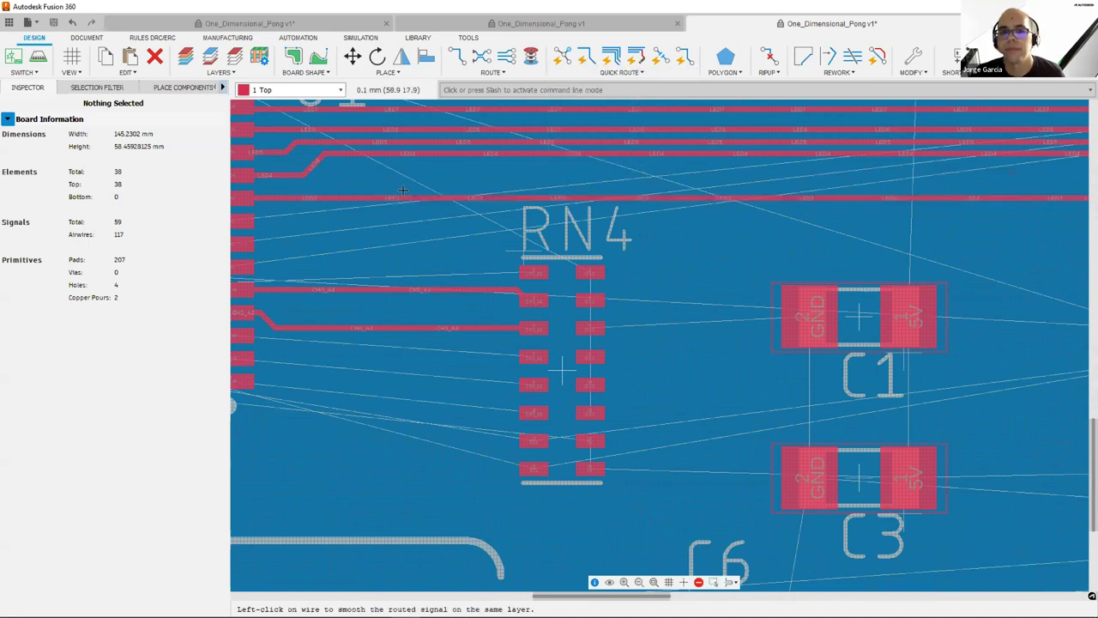
{"action": "scroll", "coordinate": [506, 273], "scroll_direction": "down", "scroll_amount": 3}
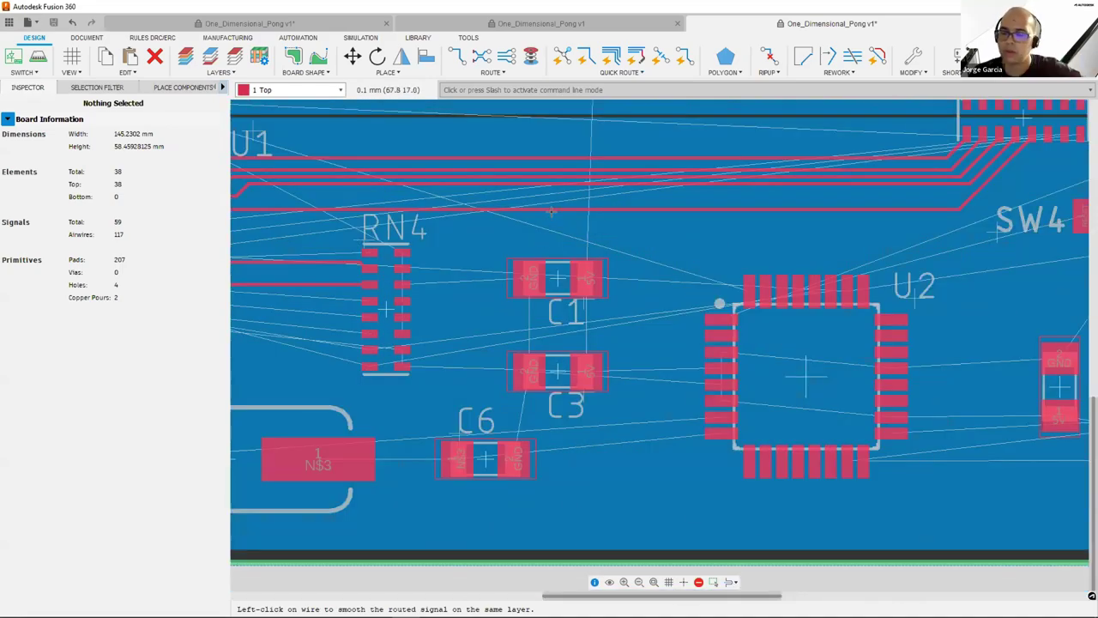
{"action": "scroll", "coordinate": [552, 212], "scroll_direction": "down", "scroll_amount": 2}
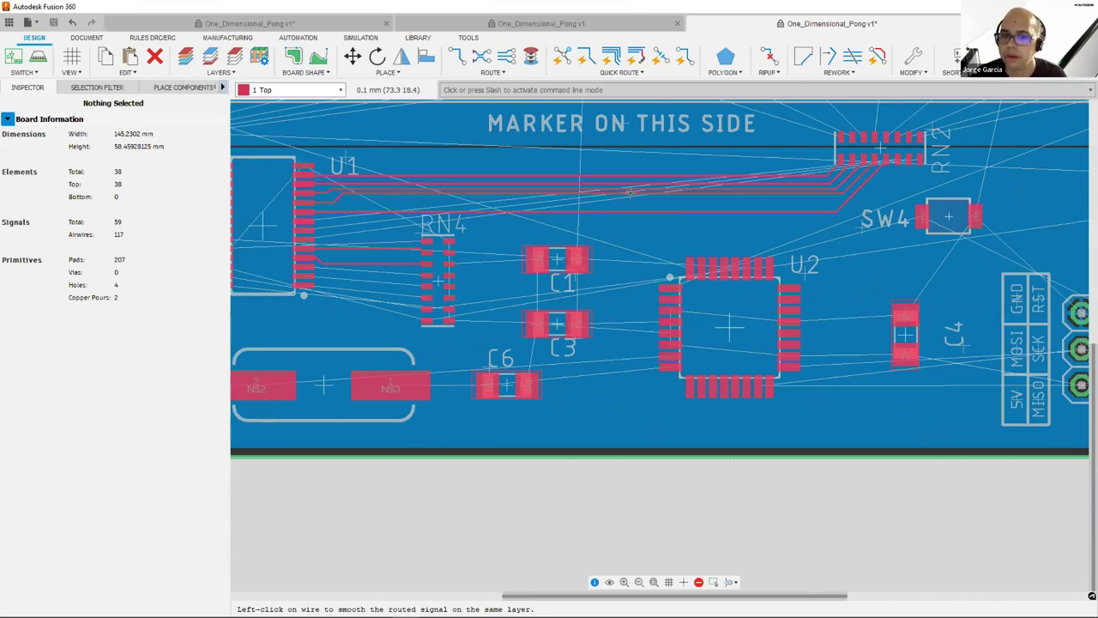
{"action": "left_click", "coordinate": [618, 72]}
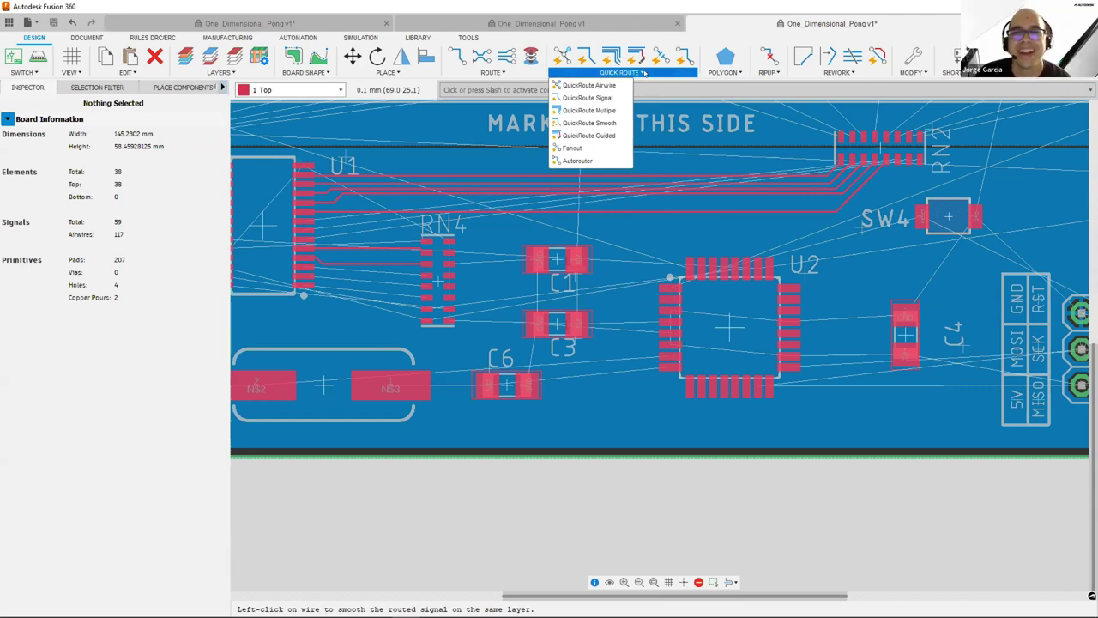
Step: Close the Quick Route list and display the Ignore, Push and Walkaround Violators routing modes
{"action": "left_click", "coordinate": [644, 74]}
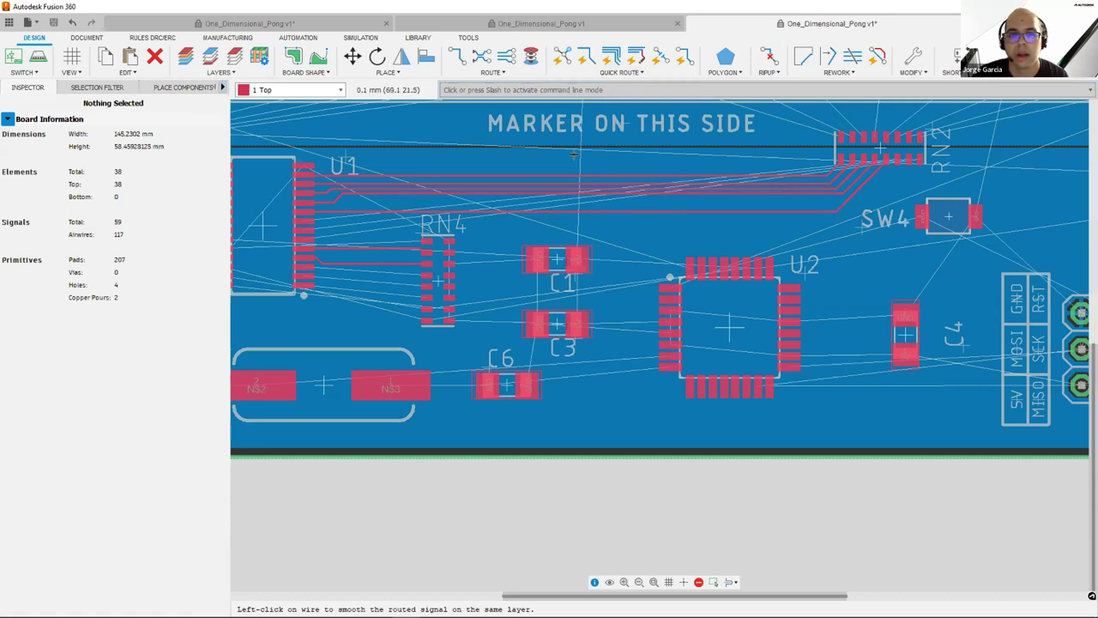
{"action": "middle_click_drag", "start_coordinate": [618, 194], "coordinate": [566, 176]}
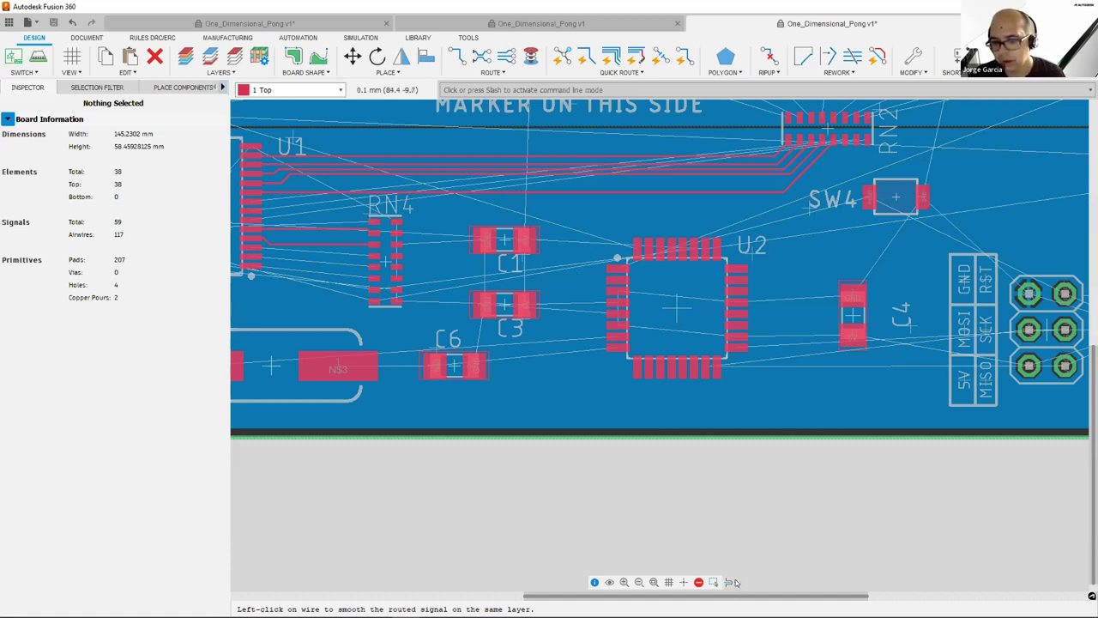
{"action": "left_click", "coordinate": [733, 582]}
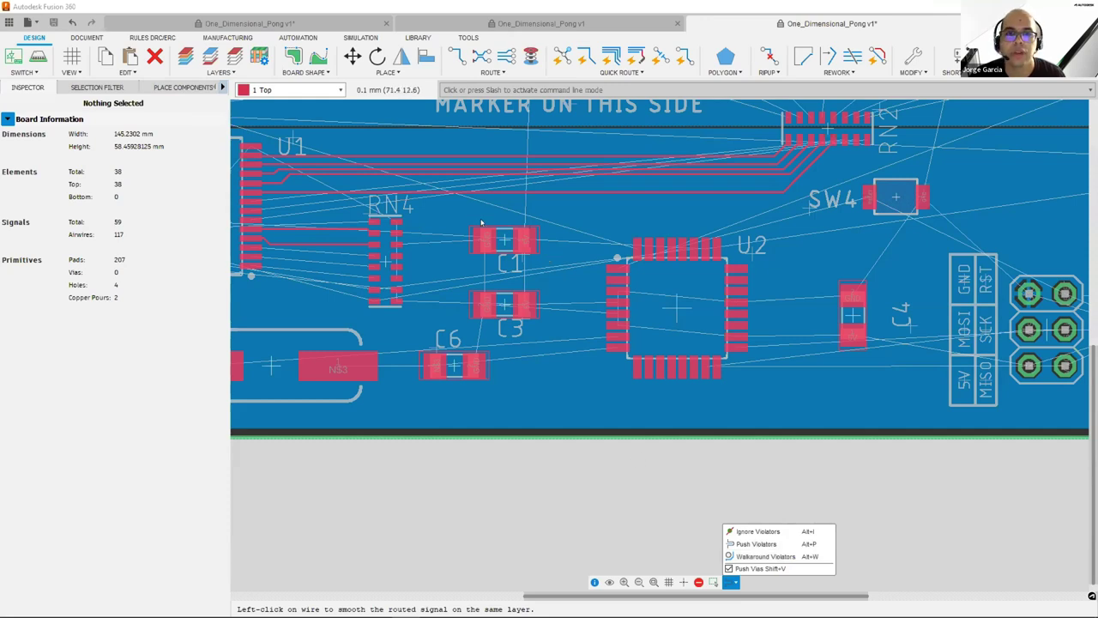
Step: Move capacitor C1 just above C3, then pan across U1, C2, X1 and C5
{"action": "left_click", "coordinate": [352, 57]}
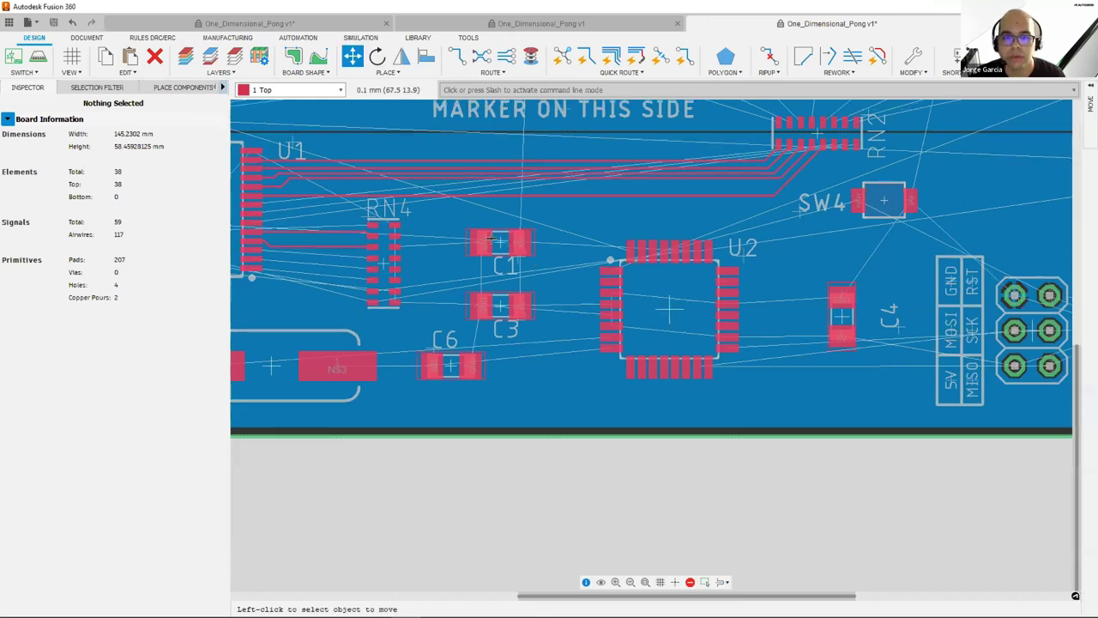
{"action": "left_click", "coordinate": [495, 240]}
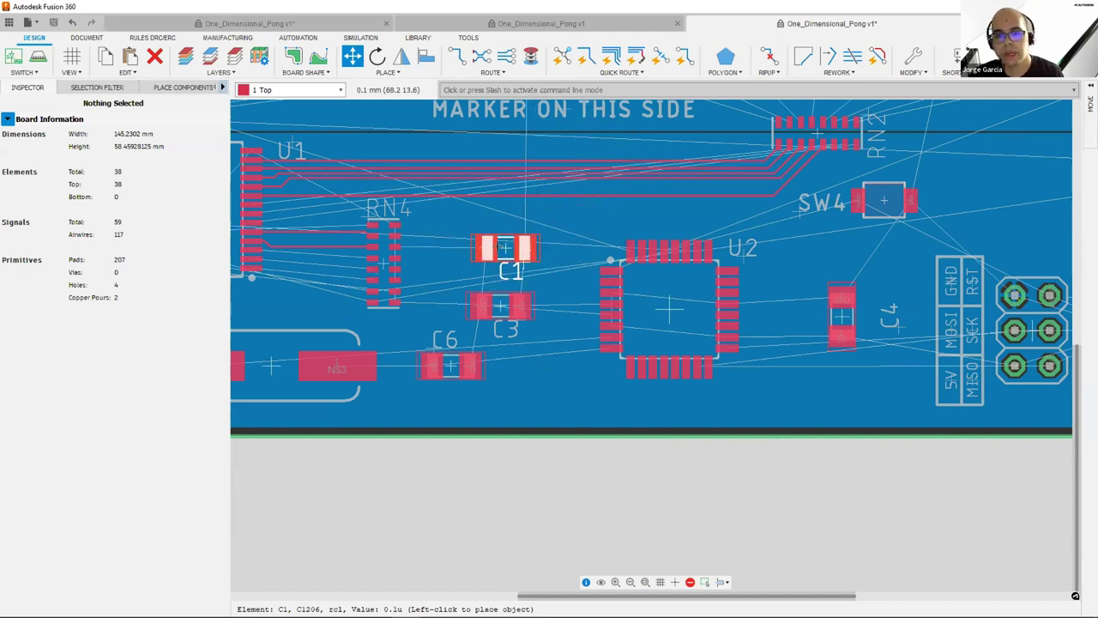
{"action": "left_click", "coordinate": [499, 252]}
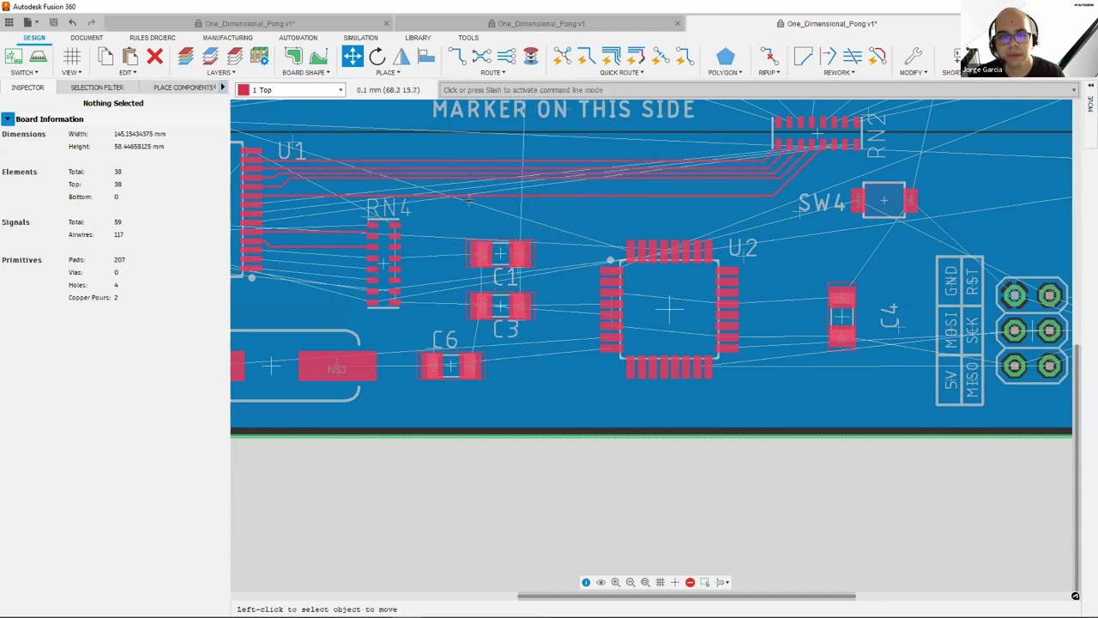
{"action": "middle_click_drag", "start_coordinate": [464, 219], "coordinate": [582, 218]}
{"action": "scroll", "coordinate": [582, 218], "scroll_direction": "up", "scroll_amount": 3}
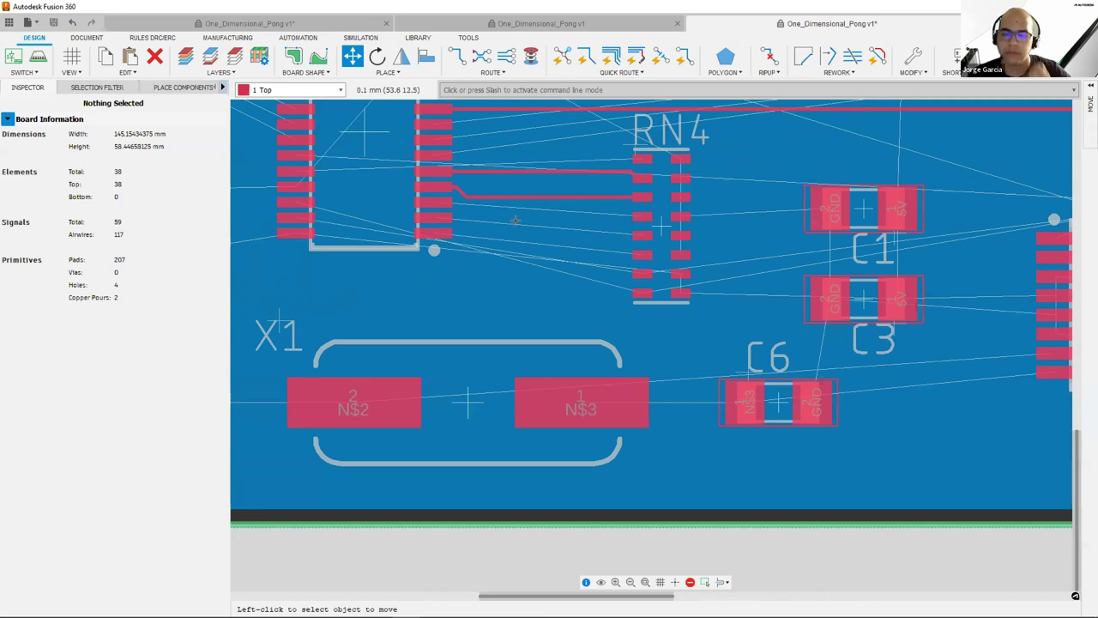
{"action": "middle_click_drag", "start_coordinate": [294, 218], "coordinate": [598, 218]}
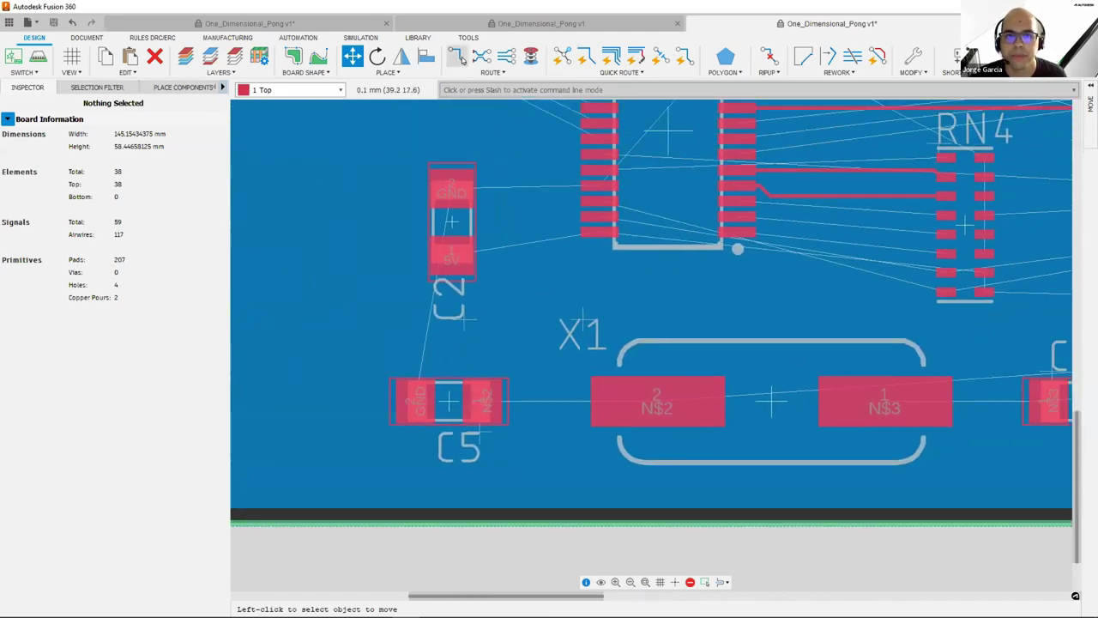
{"action": "left_click", "coordinate": [460, 59]}
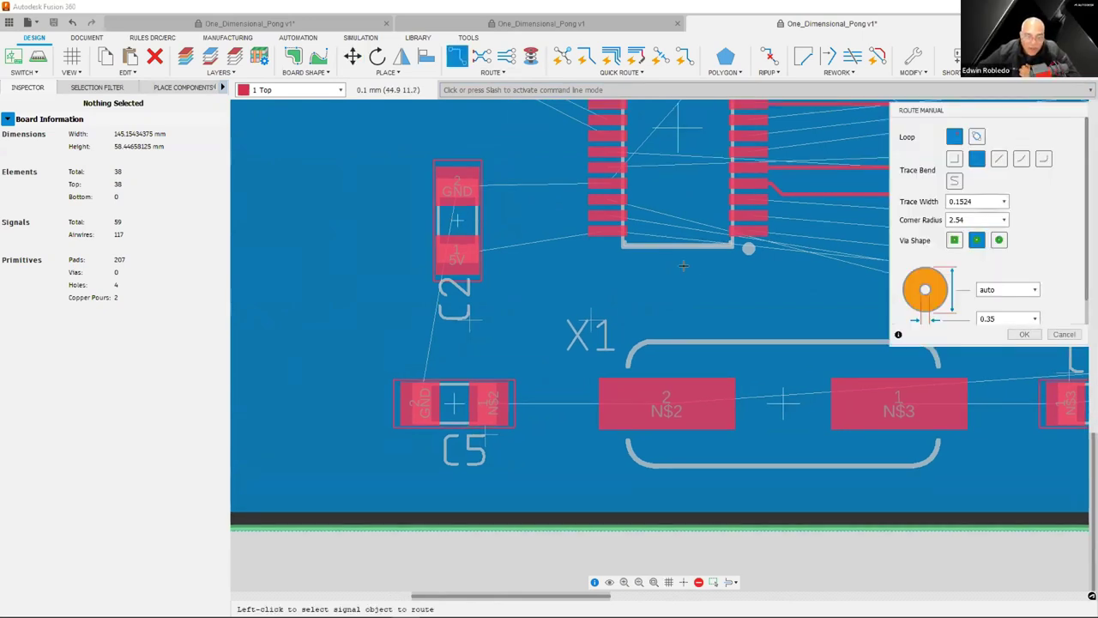
{"action": "middle_click_drag", "start_coordinate": [748, 283], "coordinate": [282, 316]}
Step: Pick up C1 and try rotated positions near the top traces
{"action": "left_click", "coordinate": [352, 57]}
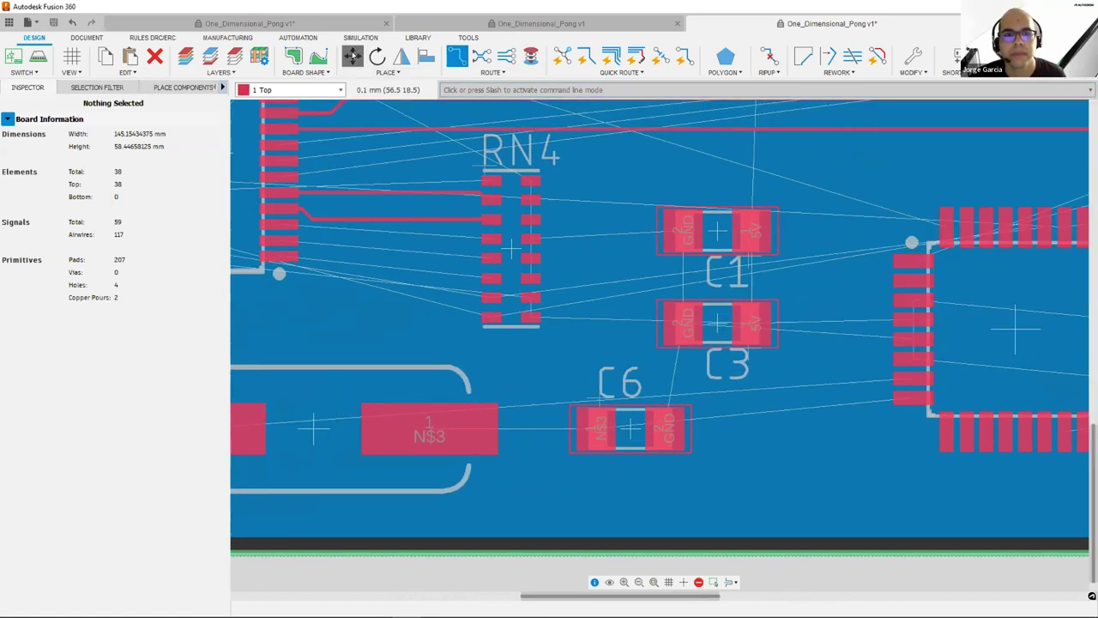
{"action": "middle_click_drag", "start_coordinate": [540, 245], "coordinate": [392, 318]}
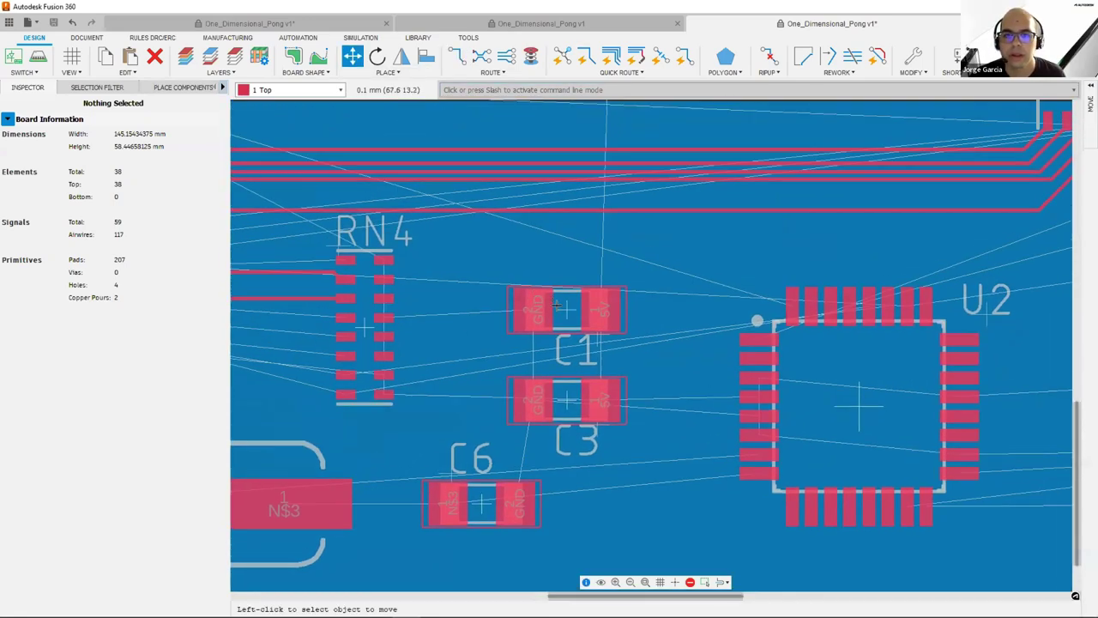
{"action": "left_click", "coordinate": [567, 308]}
{"action": "middle_click_drag", "start_coordinate": [677, 232], "coordinate": [468, 333]}
{"action": "right_click", "coordinate": [507, 269]}
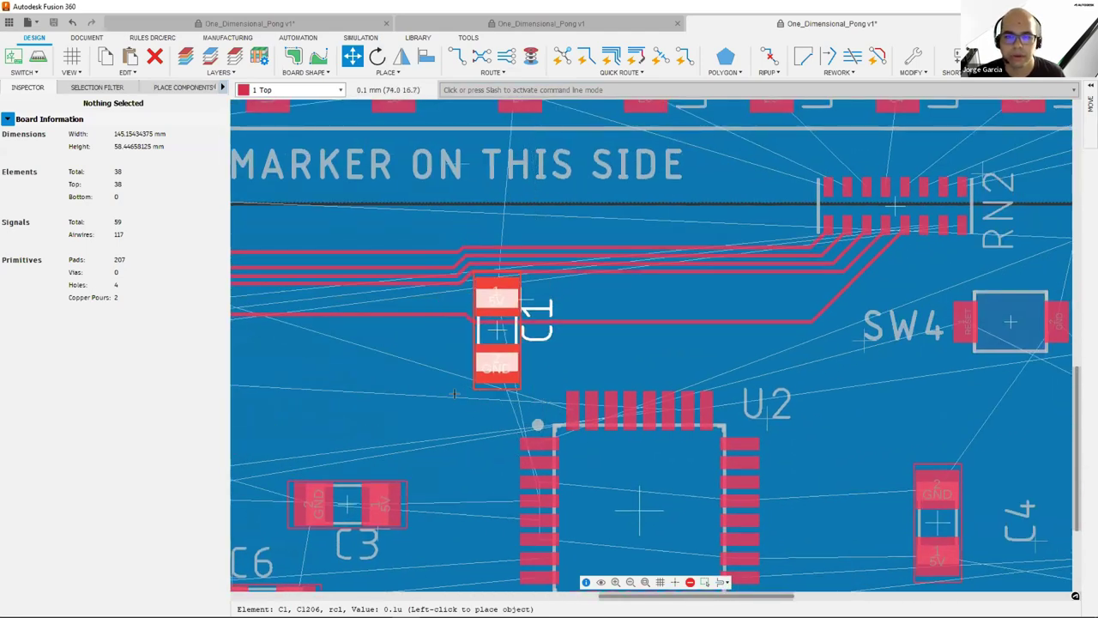
{"action": "right_click", "coordinate": [531, 245]}
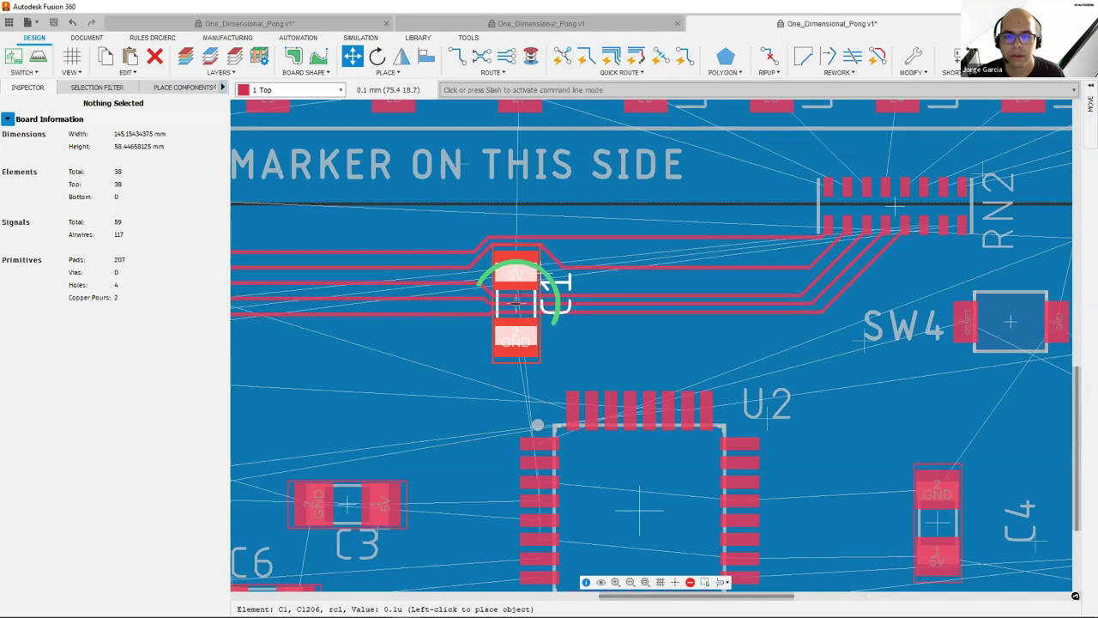
{"action": "right_click", "coordinate": [517, 258]}
{"action": "right_click", "coordinate": [532, 260]}
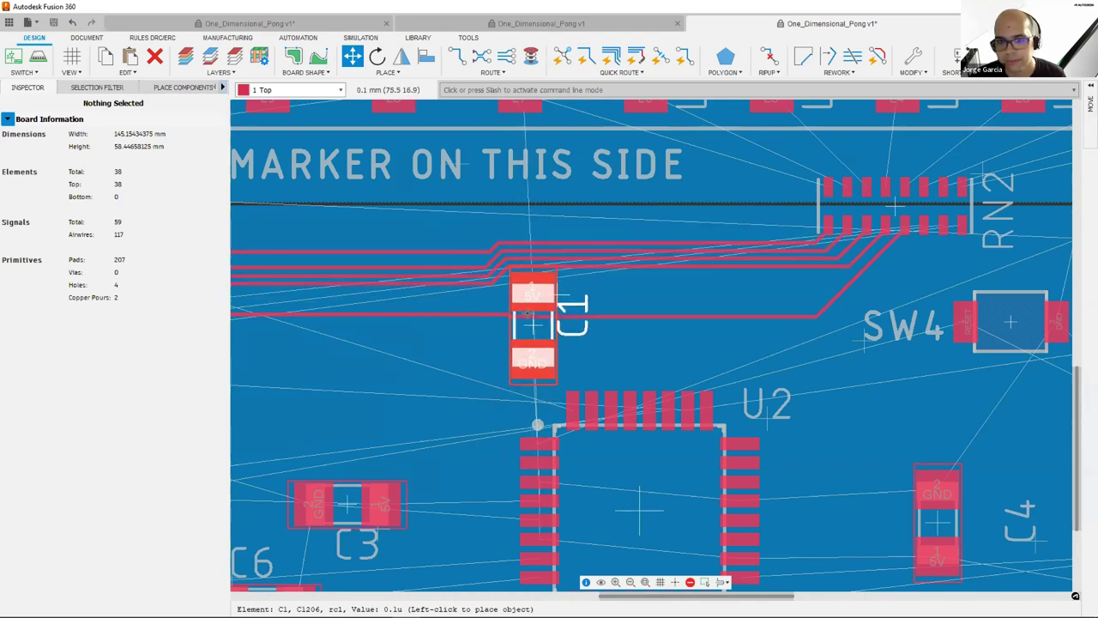
Step: Rotate C1 back to horizontal and drop it directly above C3
{"action": "right_click", "coordinate": [500, 300]}
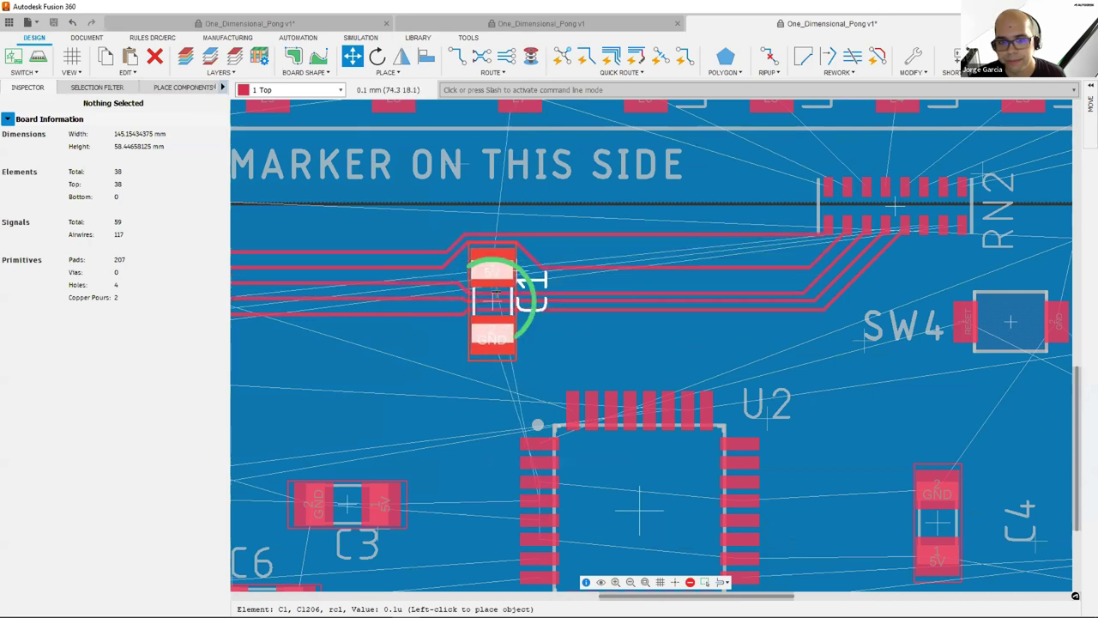
{"action": "right_click", "coordinate": [519, 257]}
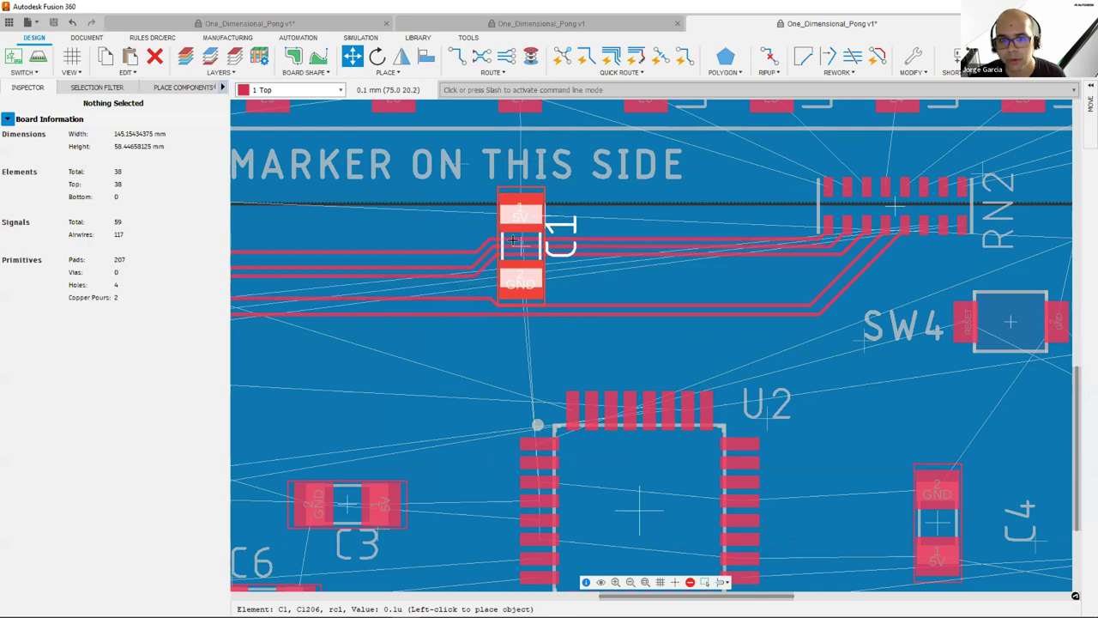
{"action": "right_click", "coordinate": [514, 240]}
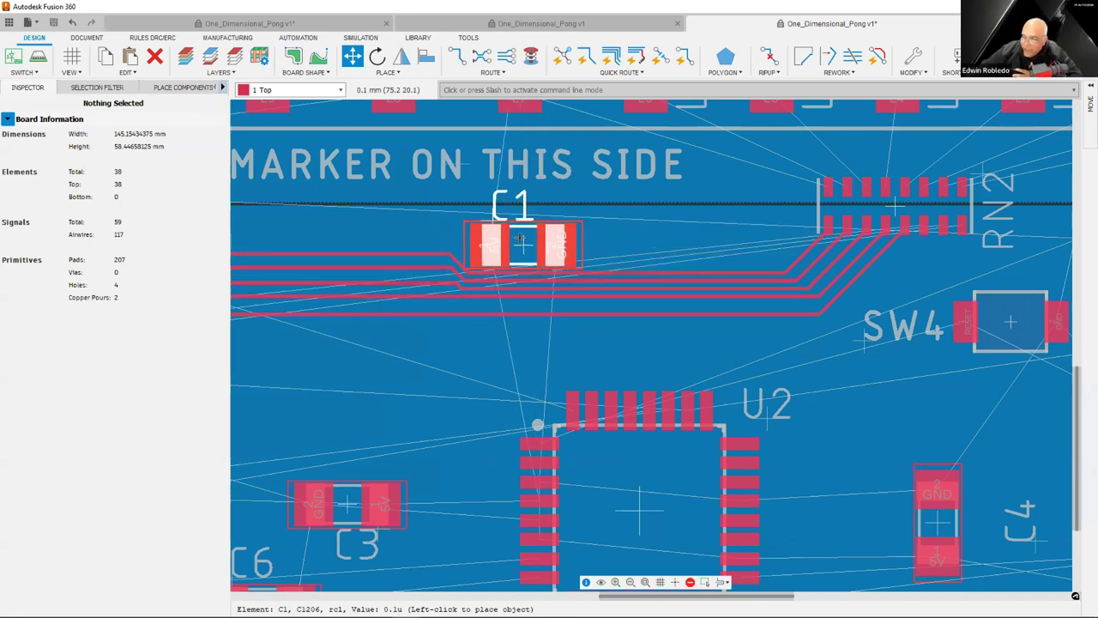
{"action": "right_click", "coordinate": [518, 236]}
{"action": "right_click", "coordinate": [521, 239]}
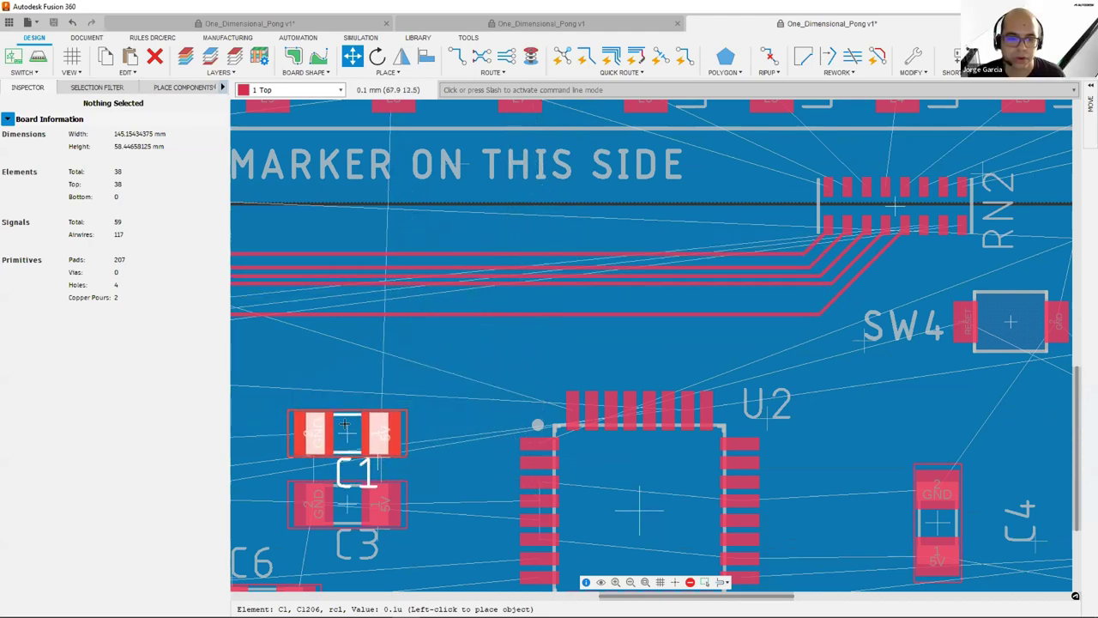
{"action": "left_click", "coordinate": [345, 421]}
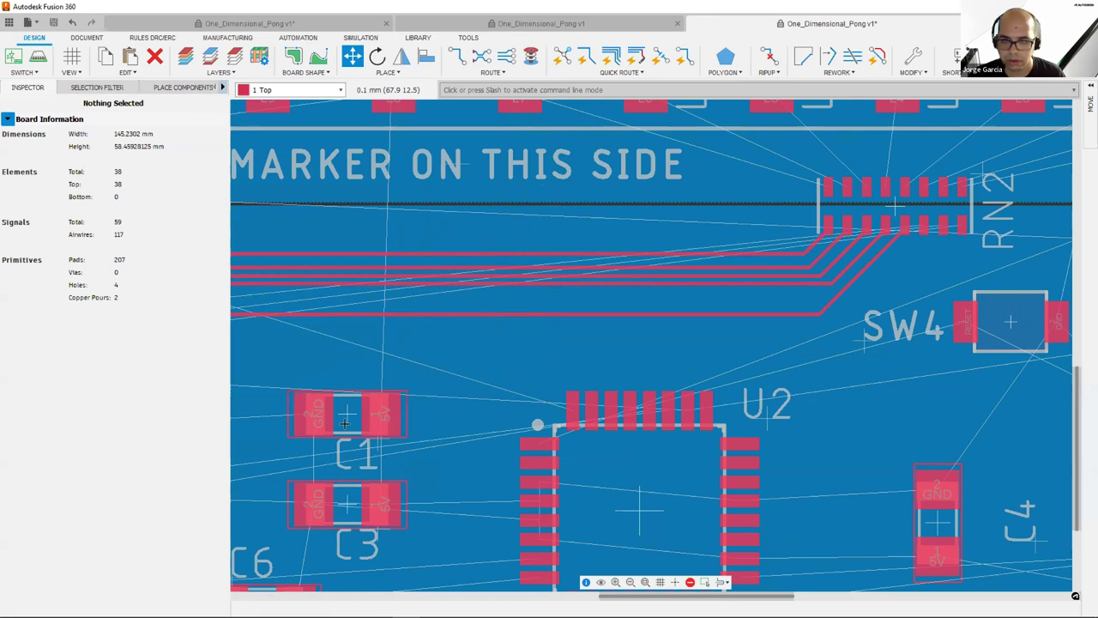
Step: Exit the move command, bring U1 and RN4 back into view, and start Route Manual
{"action": "key", "text": "Escape"}
{"action": "scroll", "coordinate": [415, 328], "scroll_direction": "down", "scroll_amount": 1}
{"action": "middle_click_drag", "start_coordinate": [385, 340], "coordinate": [624, 292]}
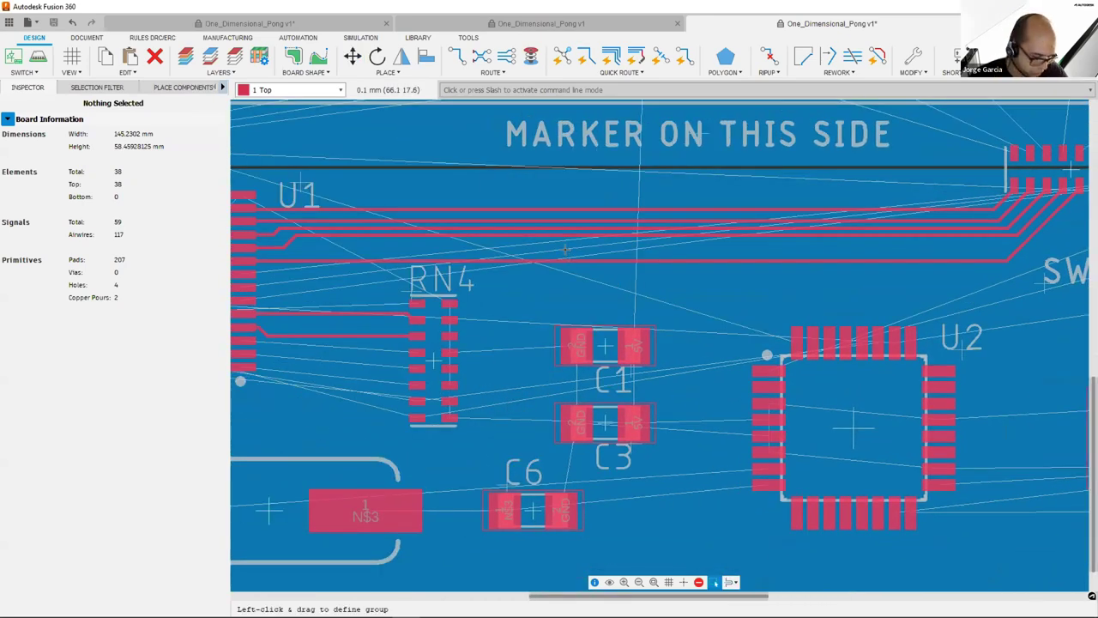
{"action": "middle_click_drag", "start_coordinate": [607, 241], "coordinate": [874, 133]}
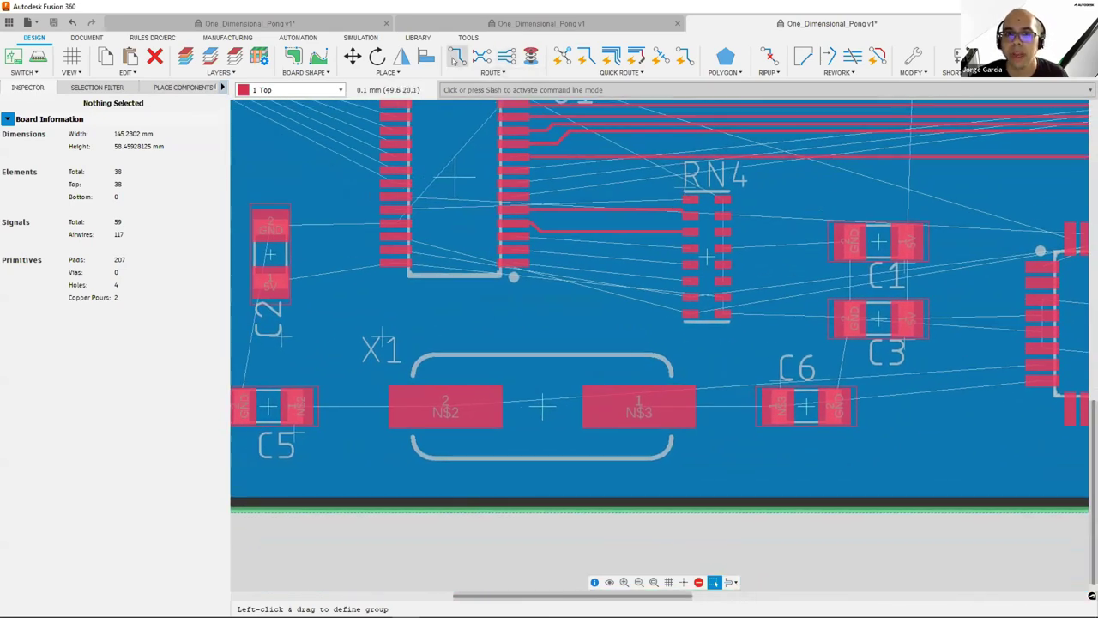
{"action": "left_click", "coordinate": [482, 72]}
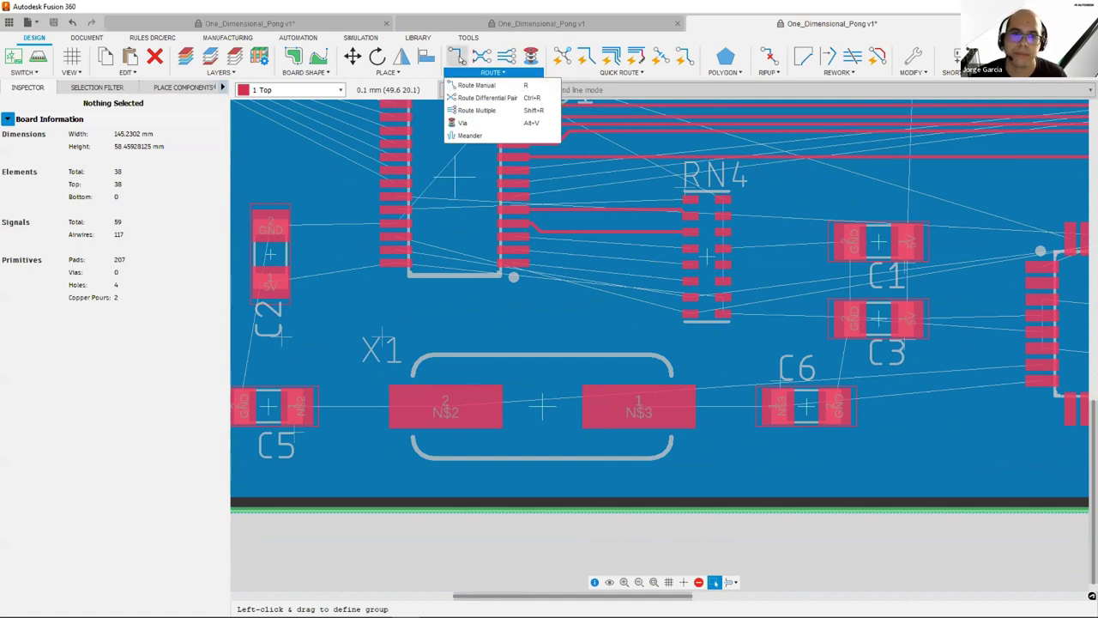
{"action": "left_click", "coordinate": [455, 56]}
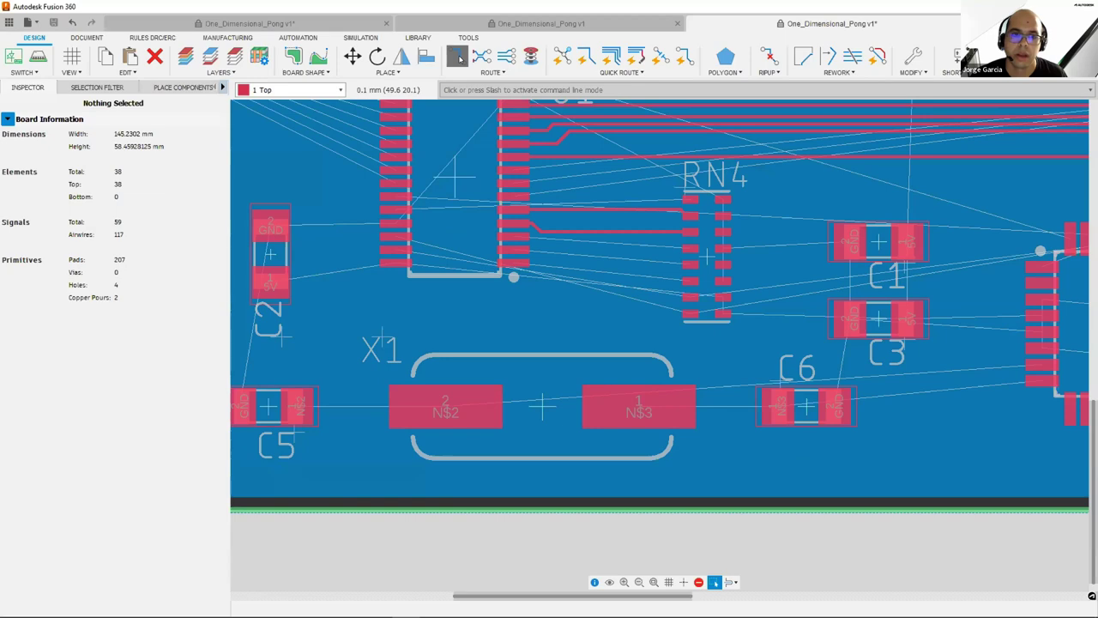
Step: Route a top-layer 5V segment off the 28:5V pad toward C2, removing stray segments, then add a via
{"action": "left_click", "coordinate": [387, 256]}
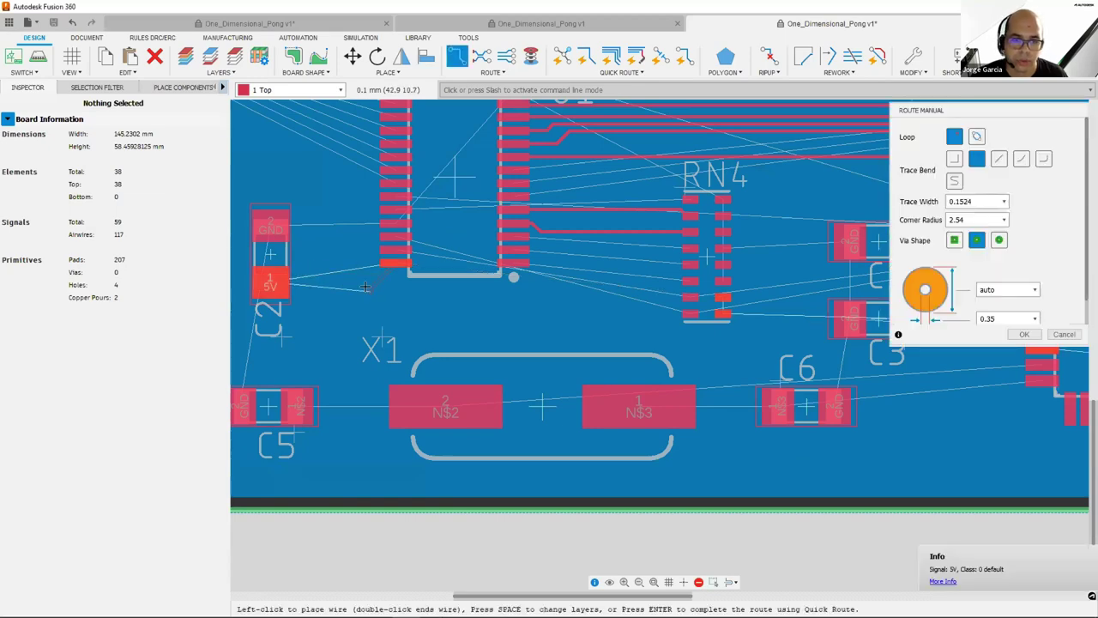
{"action": "scroll", "coordinate": [348, 283], "scroll_direction": "up", "scroll_amount": 4}
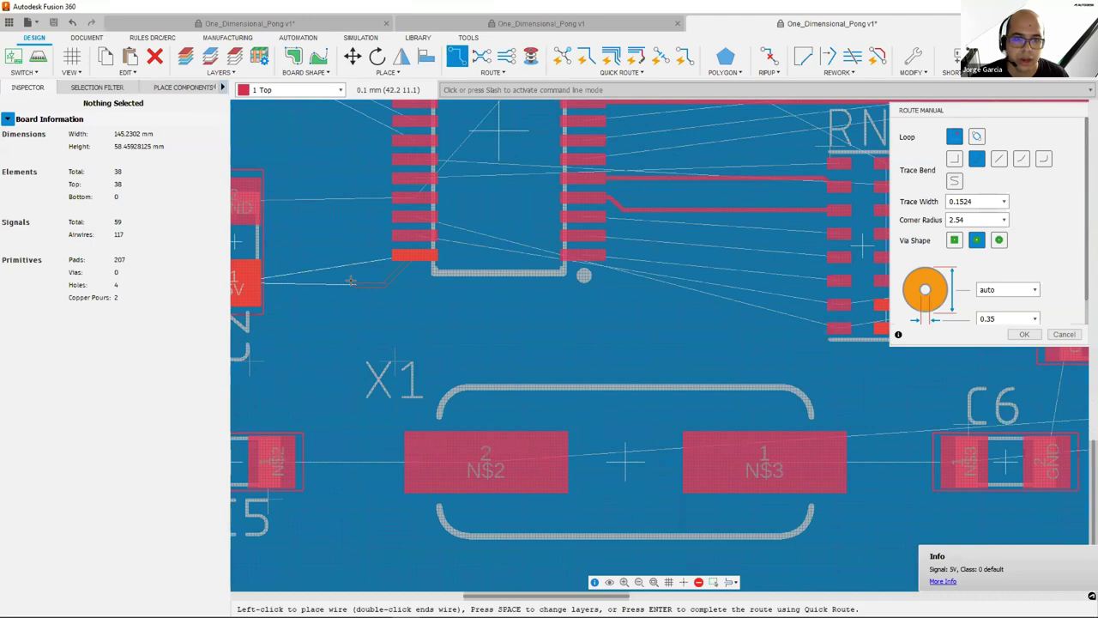
{"action": "middle_click_drag", "start_coordinate": [353, 281], "coordinate": [717, 245]}
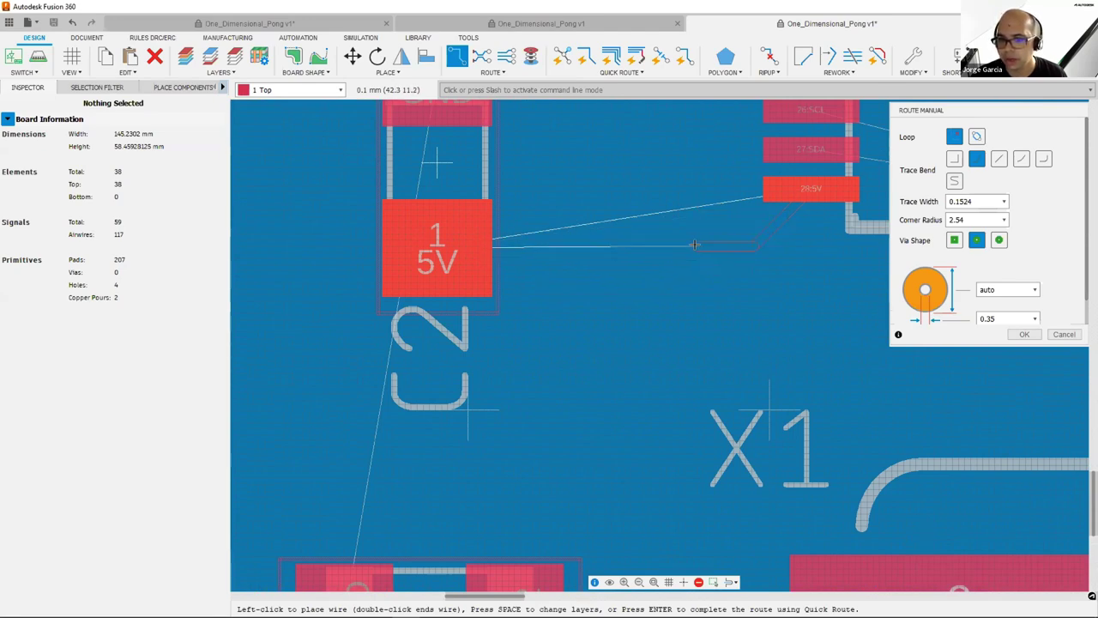
{"action": "left_click", "coordinate": [695, 245]}
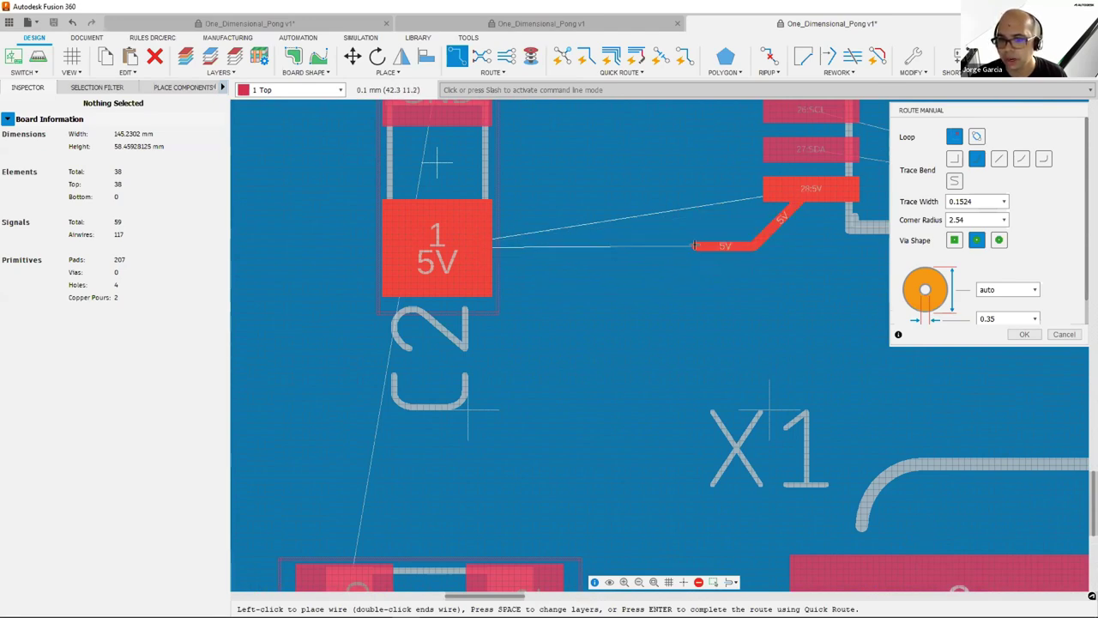
{"action": "left_click", "coordinate": [620, 268]}
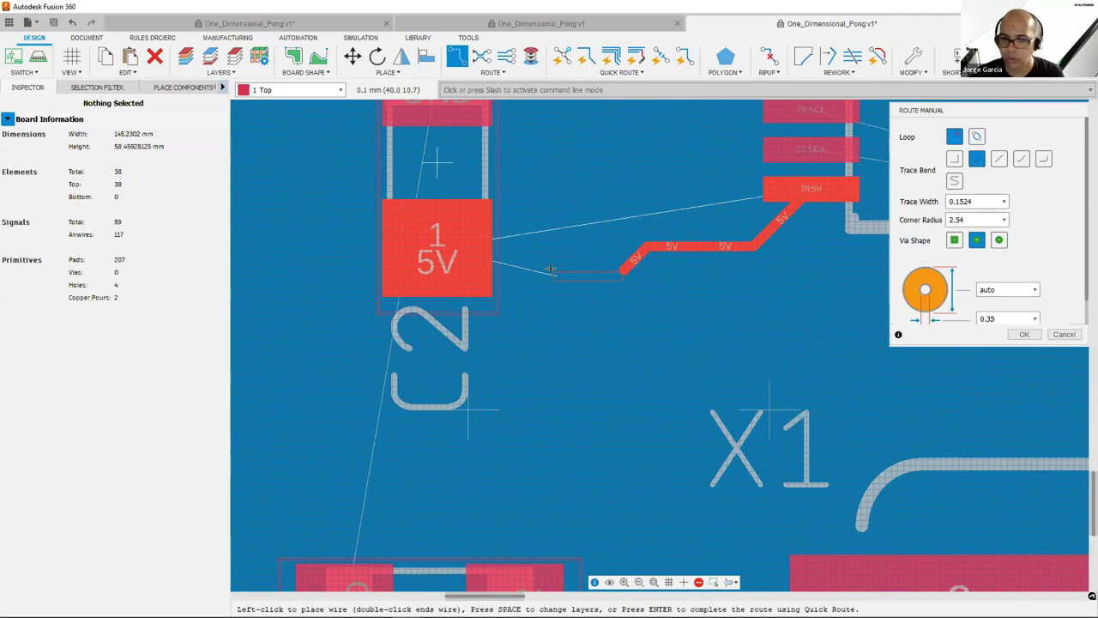
{"action": "key", "text": "BackSpace"}
{"action": "key", "text": "BackSpace"}
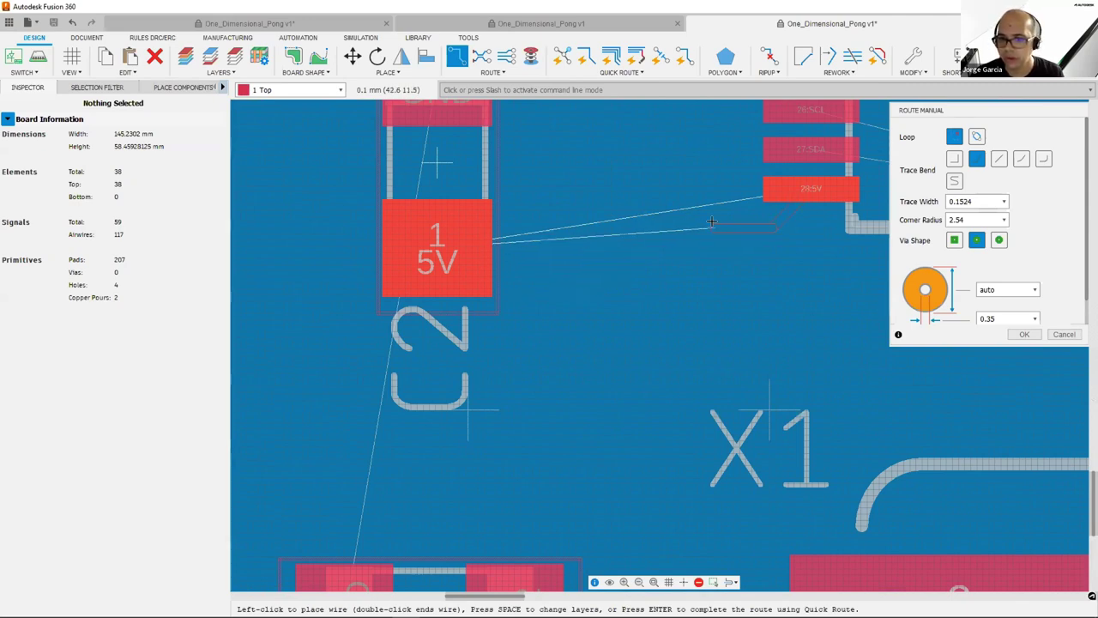
{"action": "left_click", "coordinate": [711, 226]}
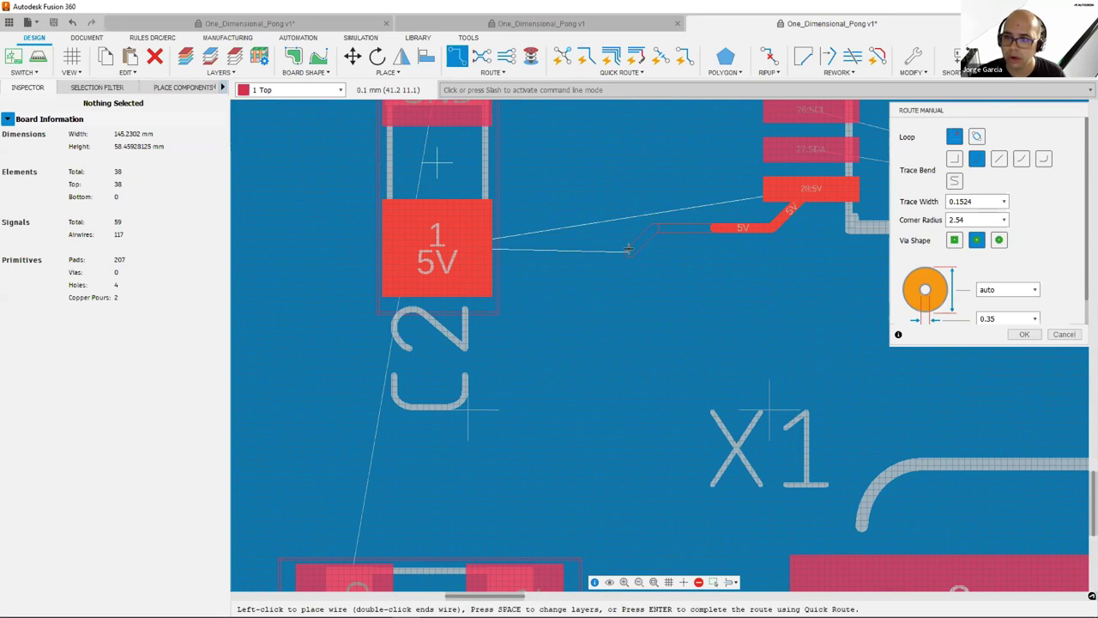
{"action": "key", "text": "space"}
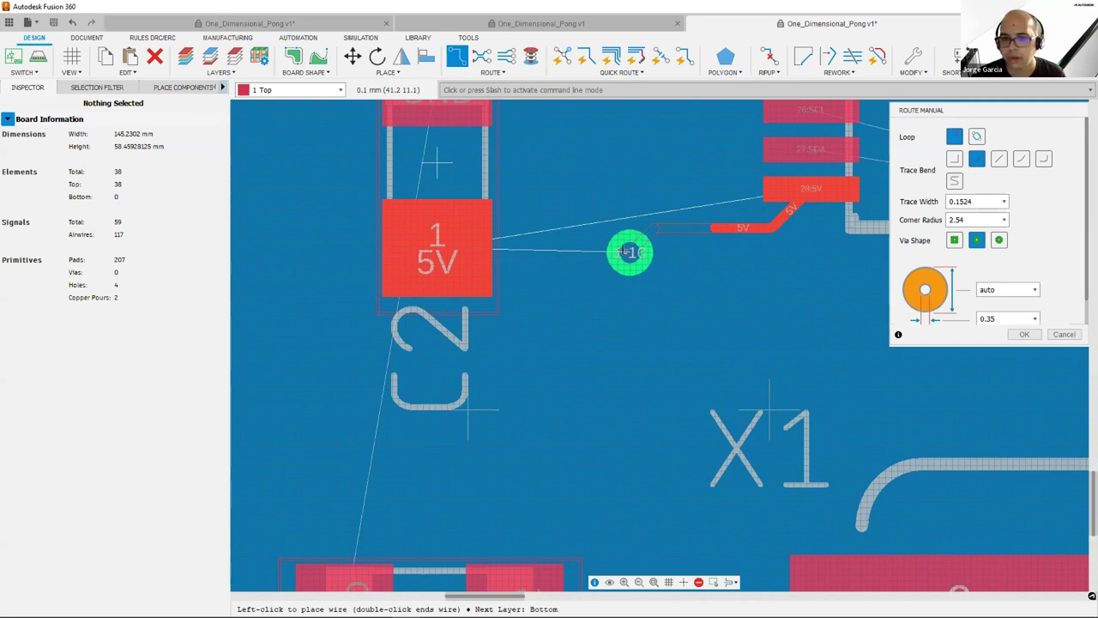
Step: Place the via and a bottom-layer wire, then undo both to return to layer 1 Top
{"action": "left_click", "coordinate": [630, 252]}
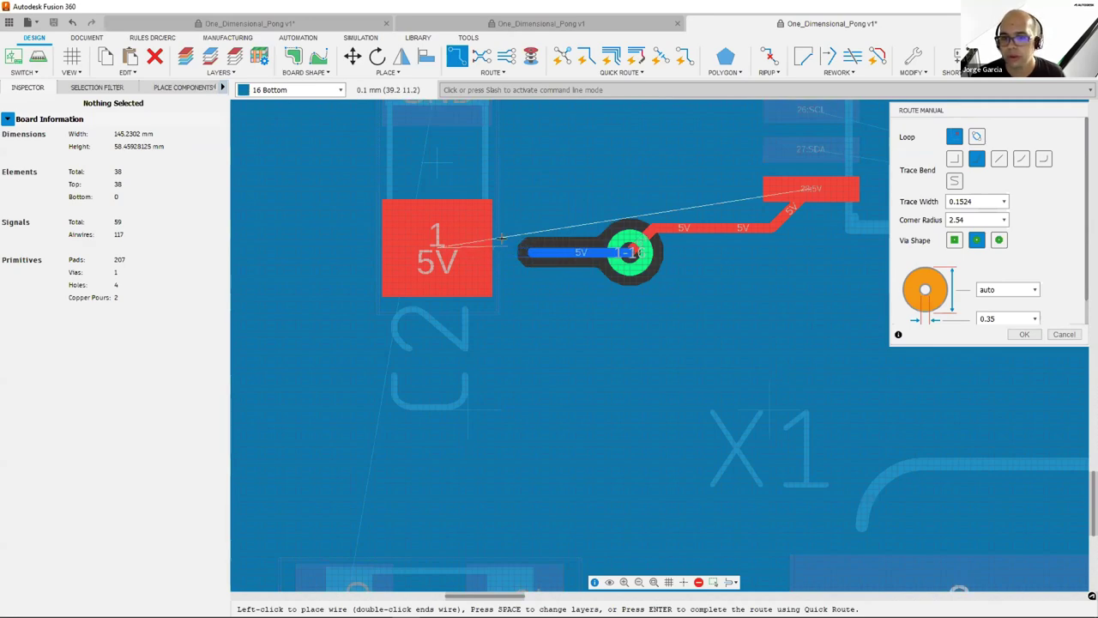
{"action": "key", "text": "BackSpace"}
{"action": "key", "text": "BackSpace"}
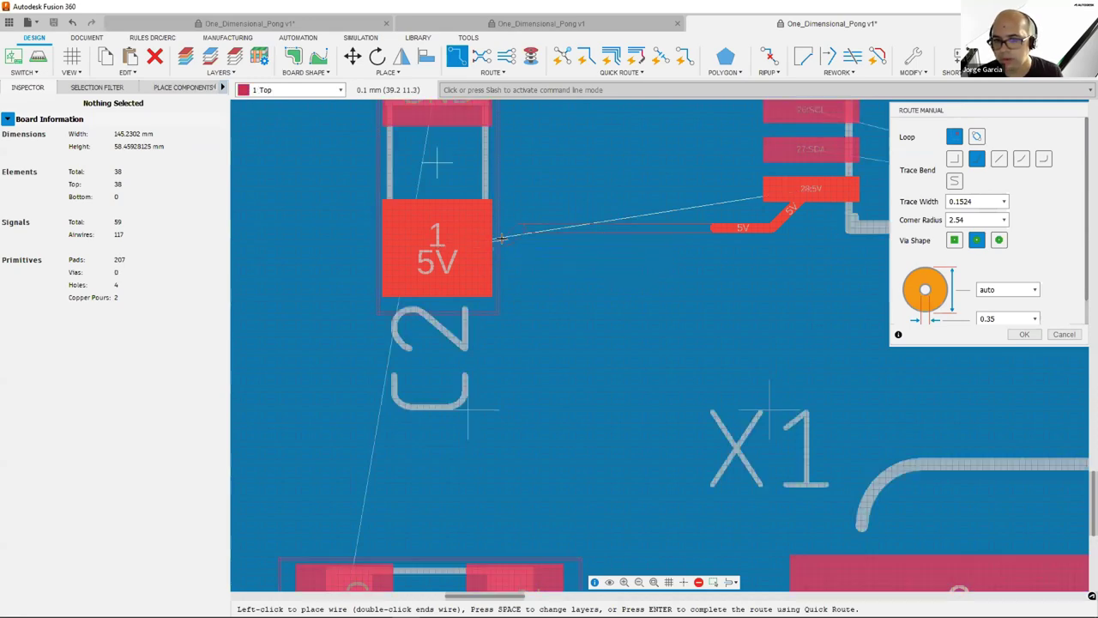
{"action": "key", "text": "BackSpace"}
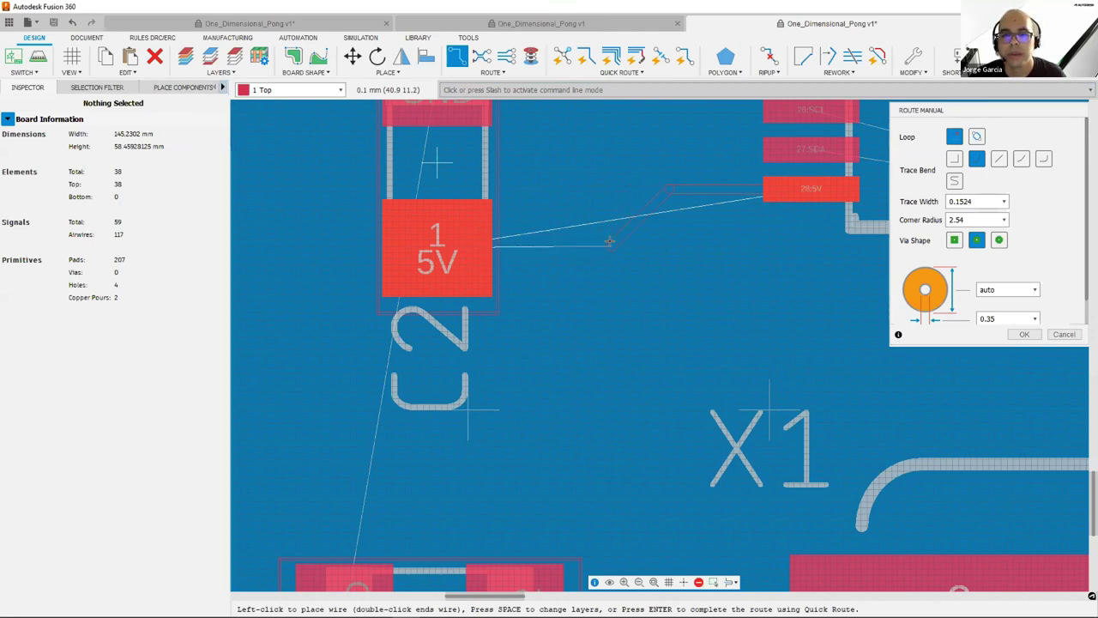
Step: Finish the 5V trace onto C2's 5V pad, then reroute it to remove the loop
{"action": "left_click", "coordinate": [609, 241]}
{"action": "left_click", "coordinate": [435, 242]}
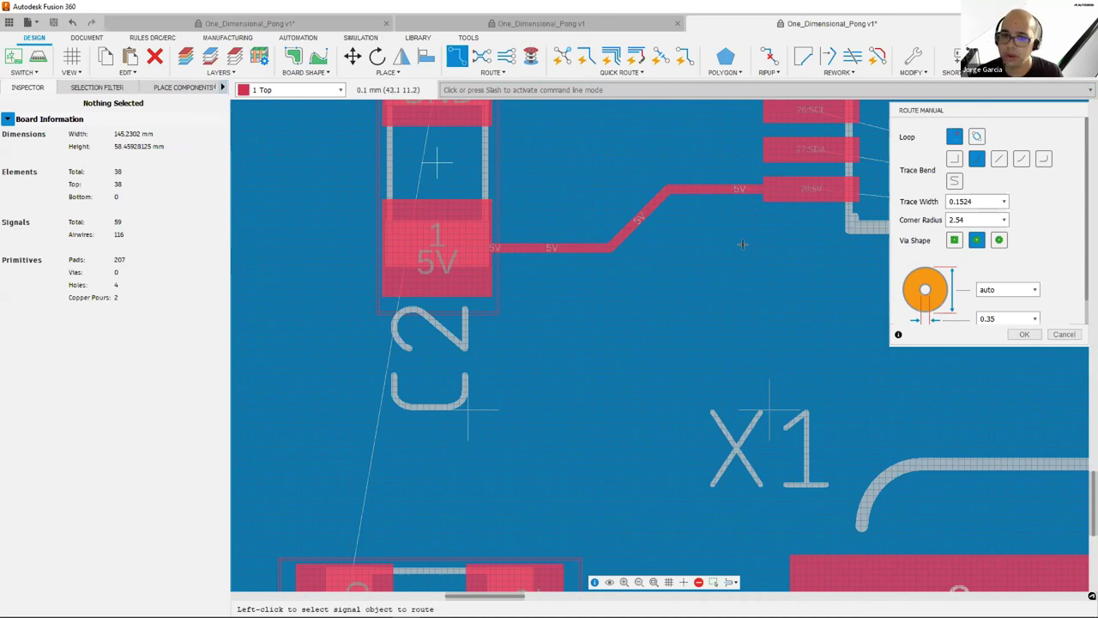
{"action": "left_click", "coordinate": [729, 186]}
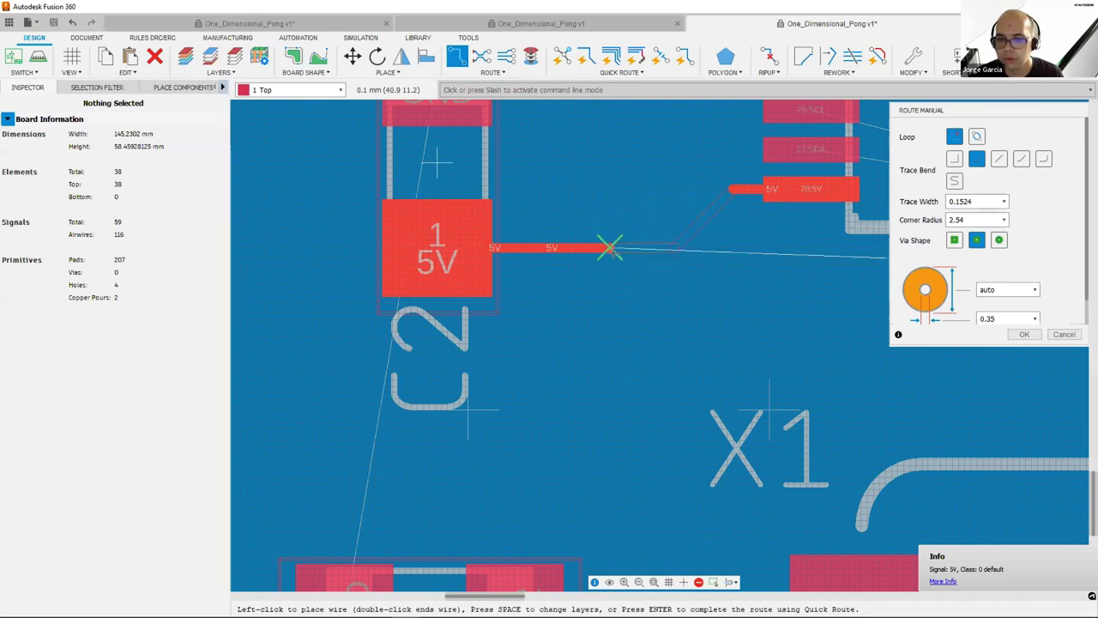
{"action": "left_click", "coordinate": [608, 248]}
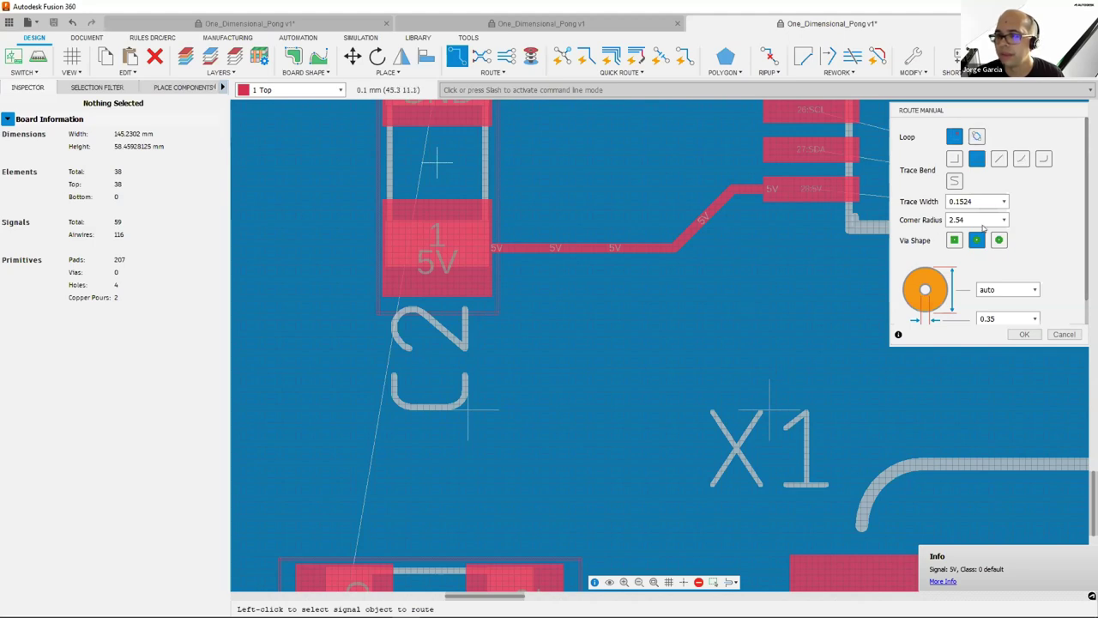
{"action": "scroll", "coordinate": [955, 181], "scroll_direction": "down", "scroll_amount": 1}
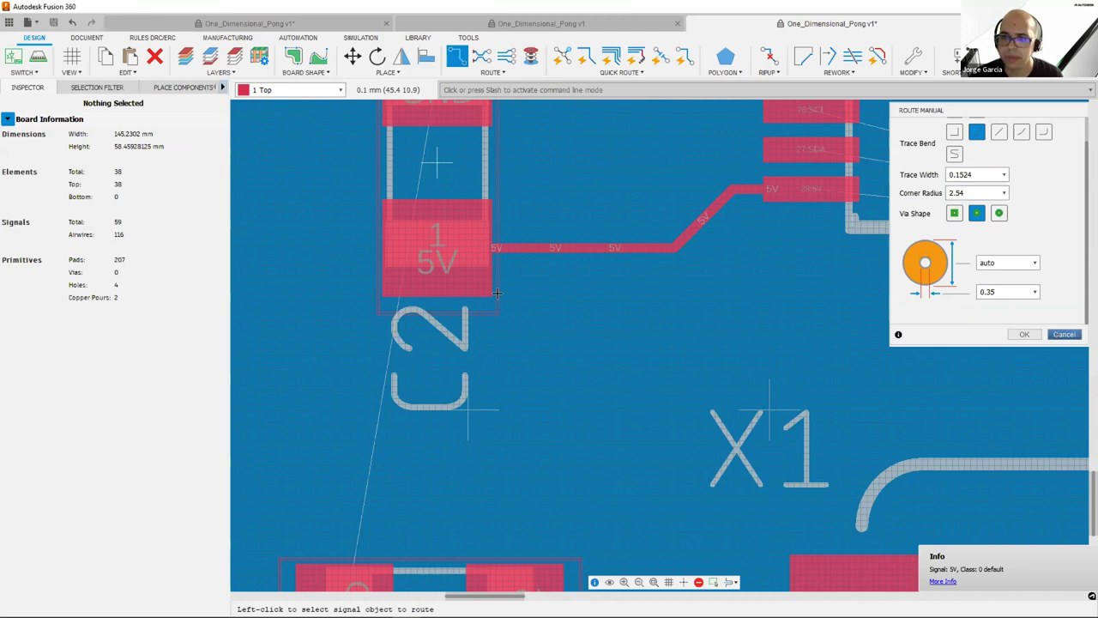
Step: End manual routing, try Route Multiple on the CH0_A0–A2 pads, then cancel and pan toward their destination pads
{"action": "left_click", "coordinate": [1064, 334]}
{"action": "middle_click_drag", "start_coordinate": [944, 360], "coordinate": [445, 464]}
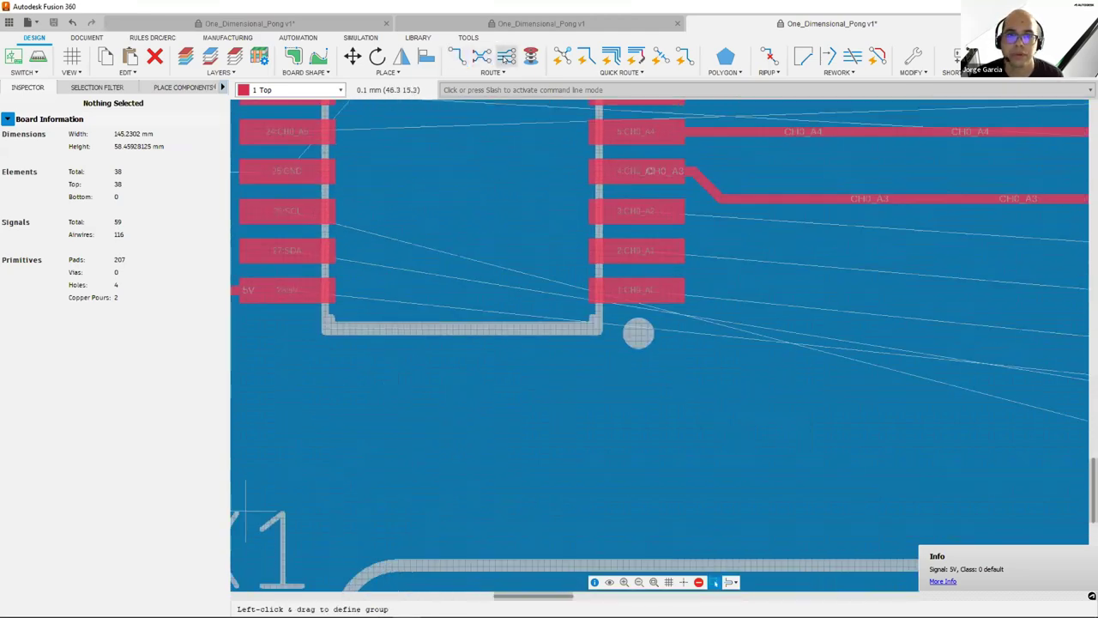
{"action": "left_click", "coordinate": [506, 57]}
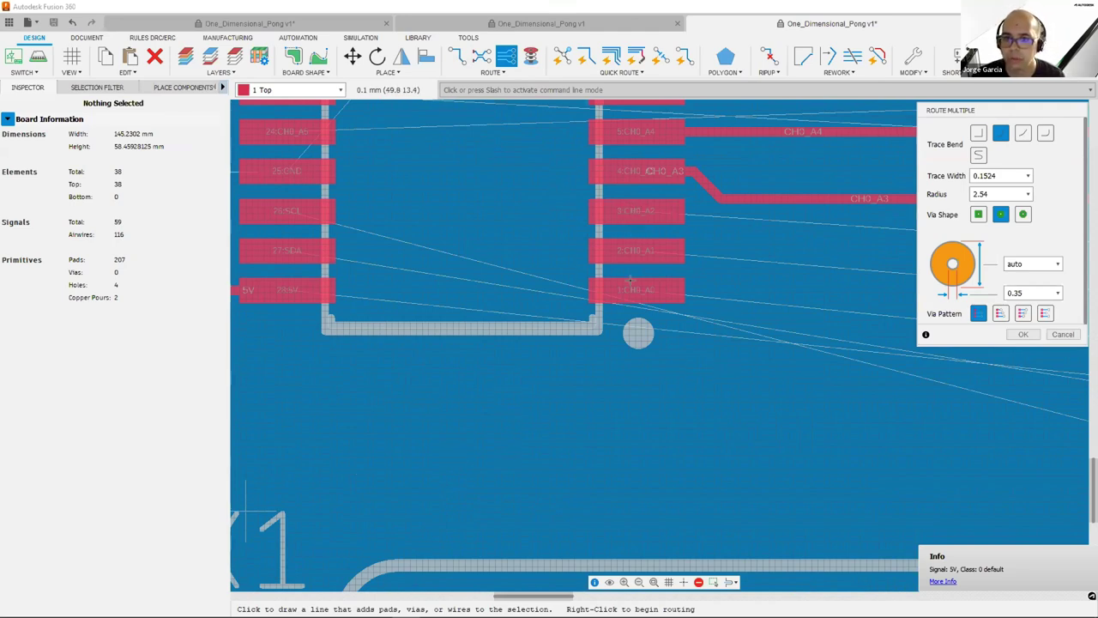
{"action": "left_click", "coordinate": [630, 210]}
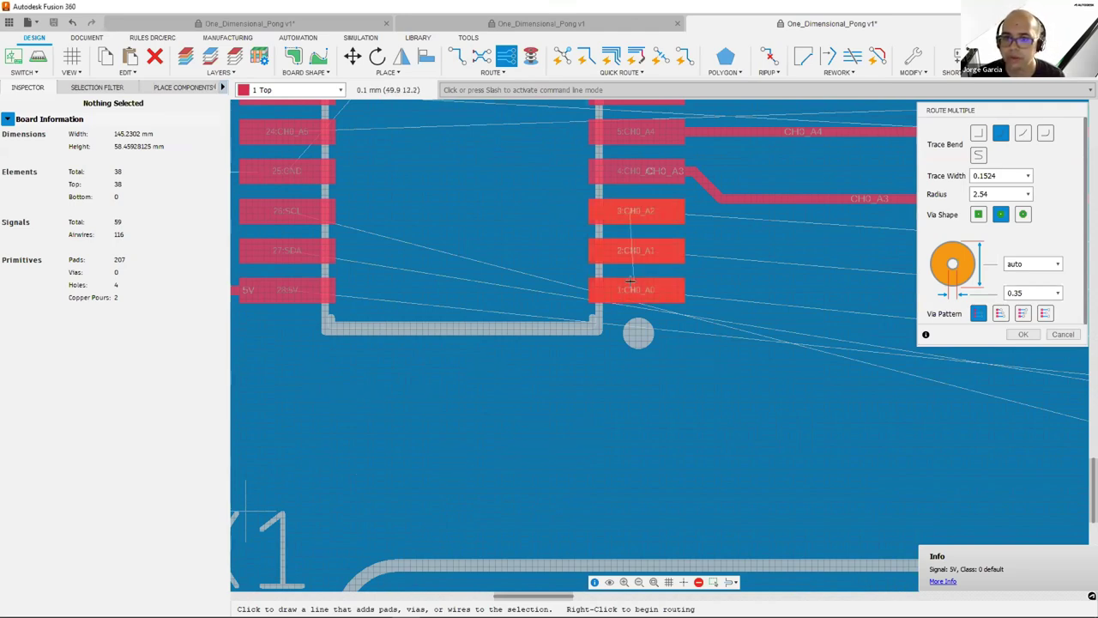
{"action": "right_click", "coordinate": [733, 257]}
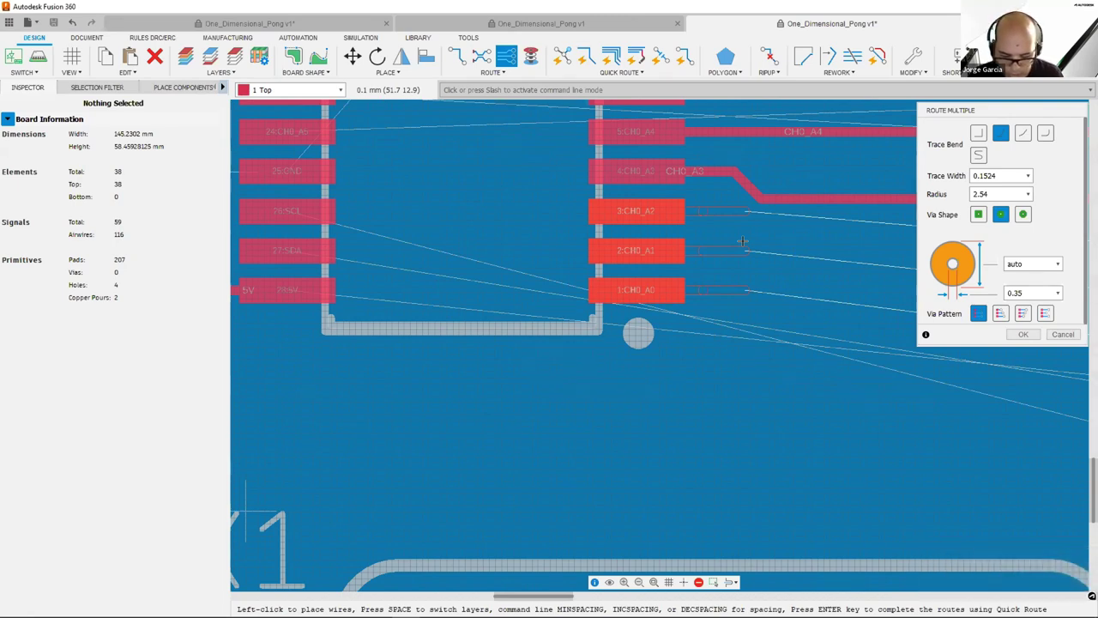
{"action": "key", "text": "Escape"}
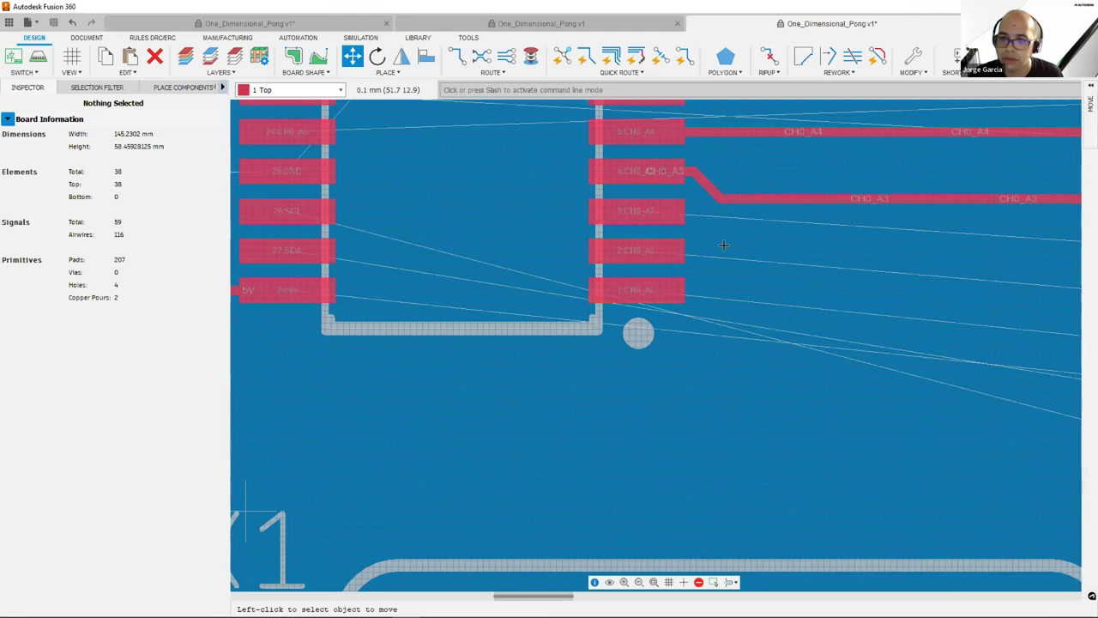
{"action": "middle_click_drag", "start_coordinate": [678, 246], "coordinate": [585, 225]}
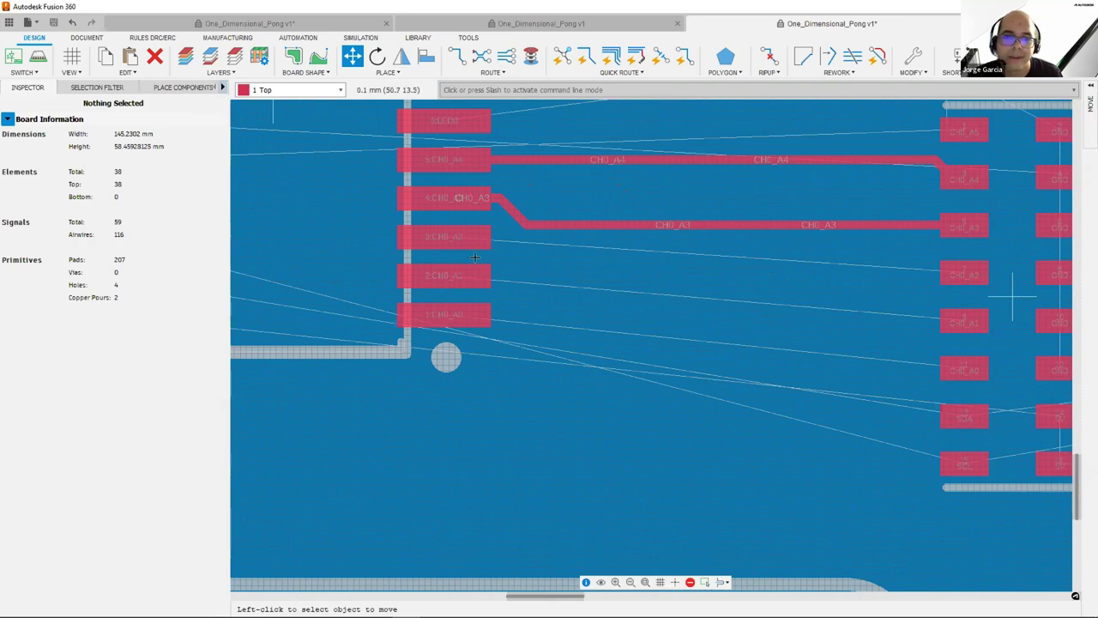
Step: Group-route the CH0_A0–A2 pads with Route Multiple, fix the first segment, and apply MINSPACING
{"action": "left_click", "coordinate": [506, 56]}
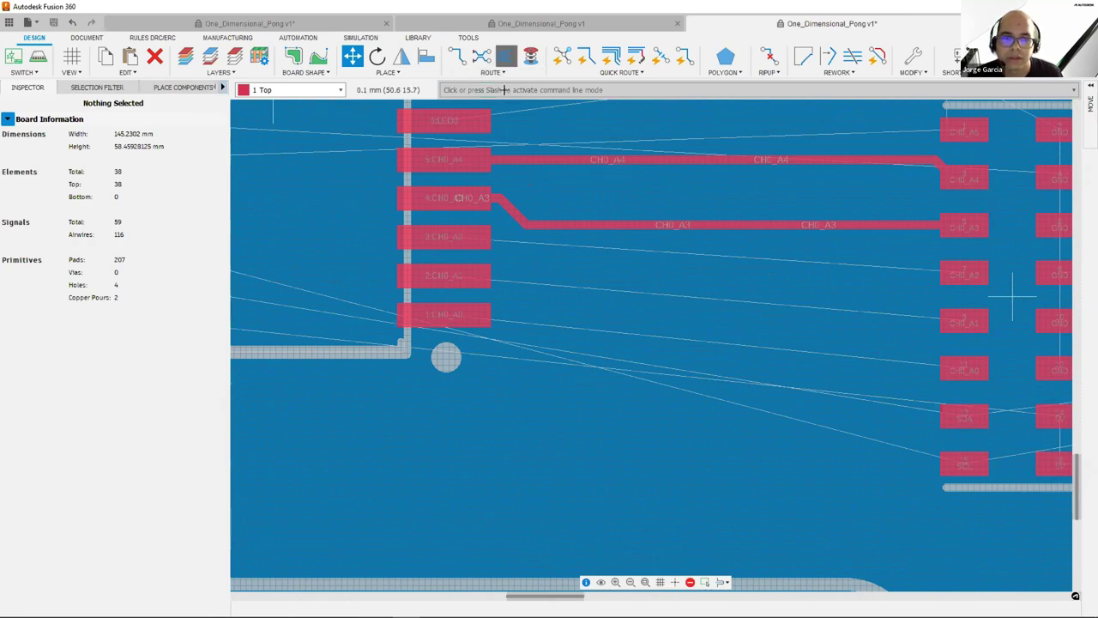
{"action": "left_click_drag", "start_coordinate": [456, 310], "coordinate": [459, 237]}
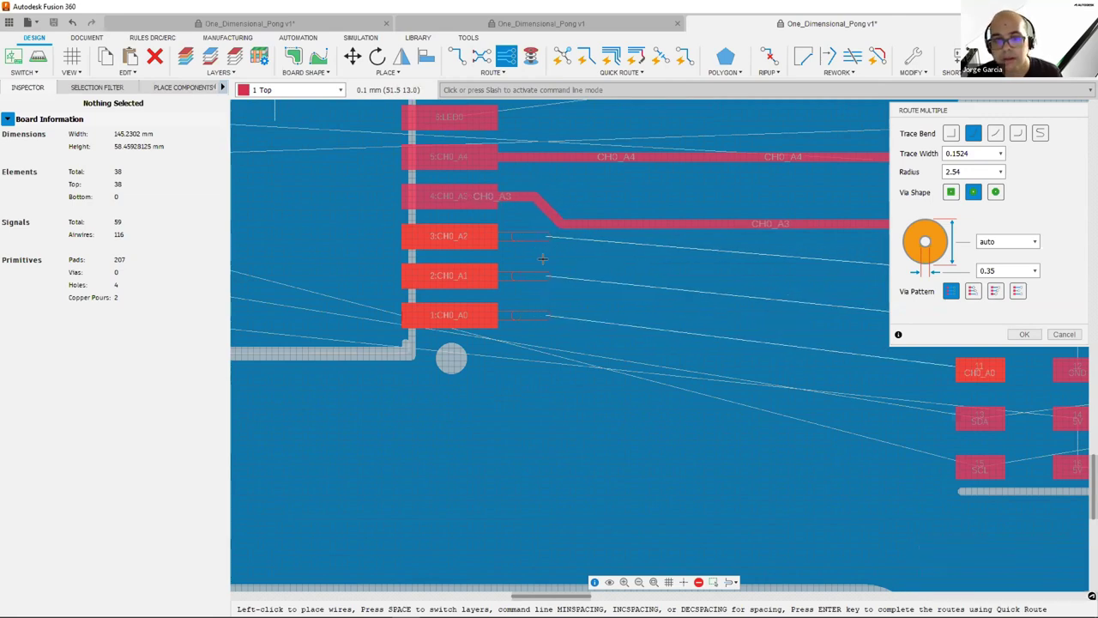
{"action": "left_click", "coordinate": [549, 257]}
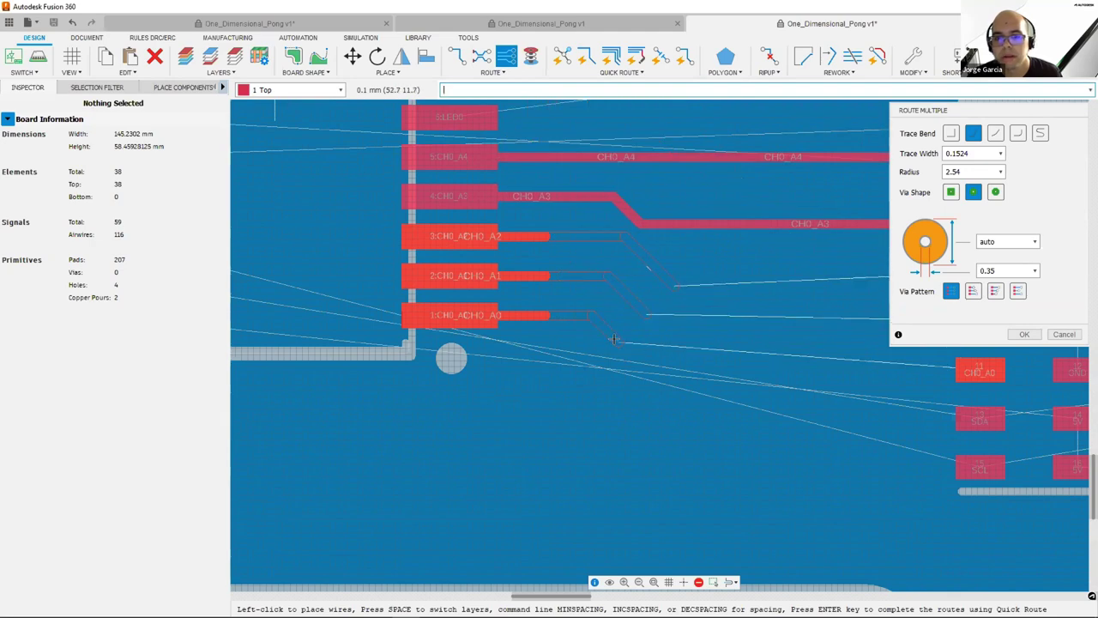
{"action": "type", "text": "min"}
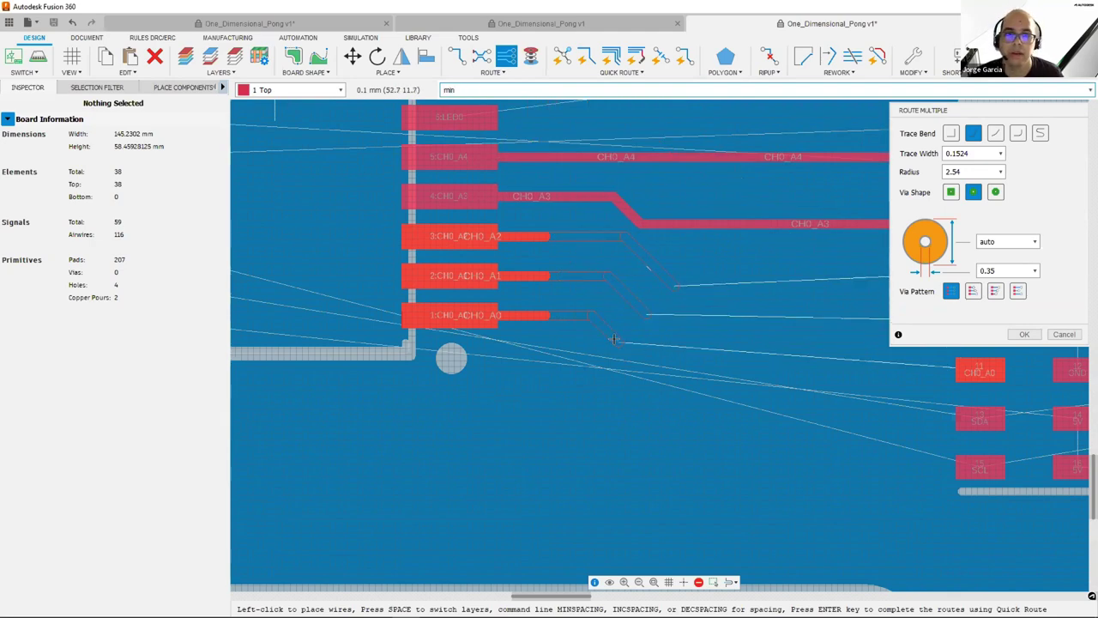
{"action": "type", "text": "spacing"}
{"action": "key", "text": "Return"}
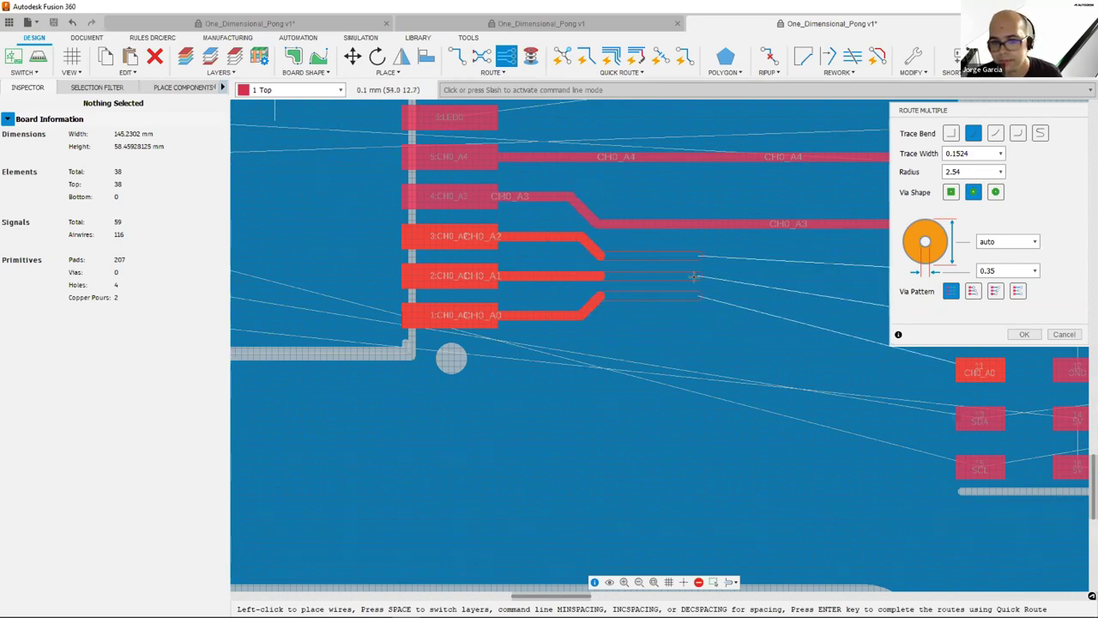
Step: Widen the bundled trace spacing with INCSPACING three times
{"action": "left_click", "coordinate": [565, 89]}
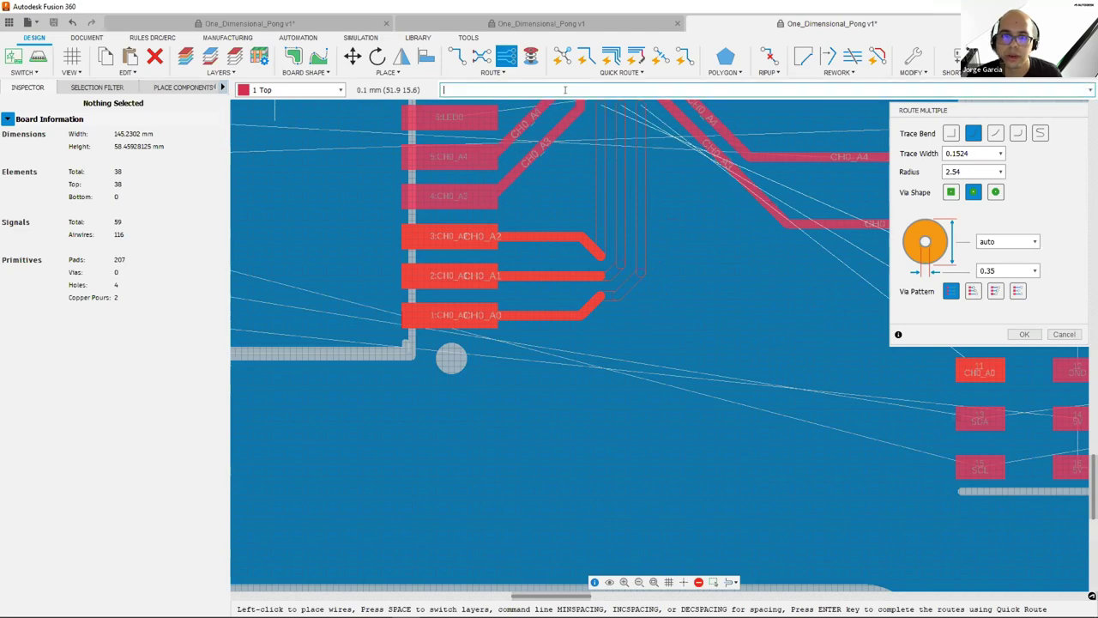
{"action": "type", "text": "inc"}
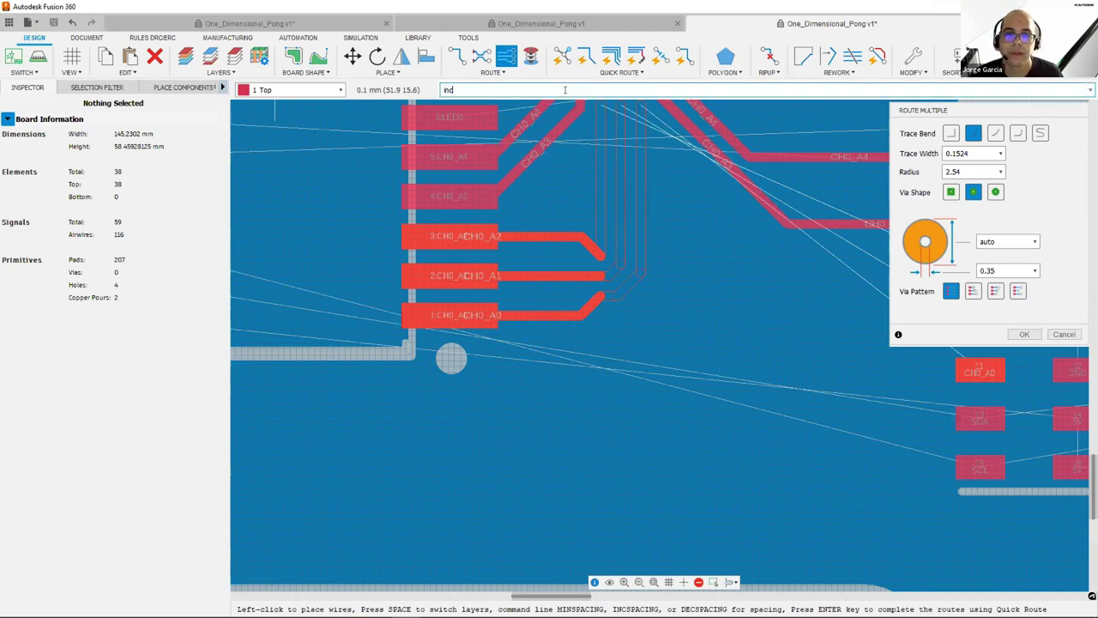
{"action": "type", "text": "spacing"}
{"action": "key", "text": "Return"}
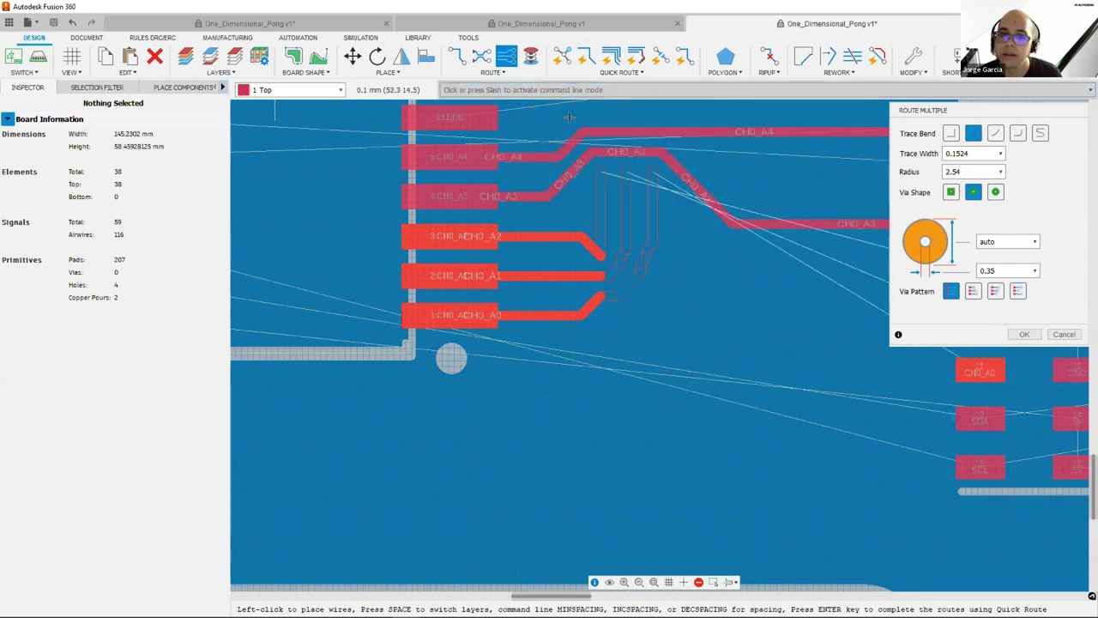
{"action": "left_click", "coordinate": [558, 87]}
{"action": "type", "text": "incspacing"}
{"action": "key", "text": "Return"}
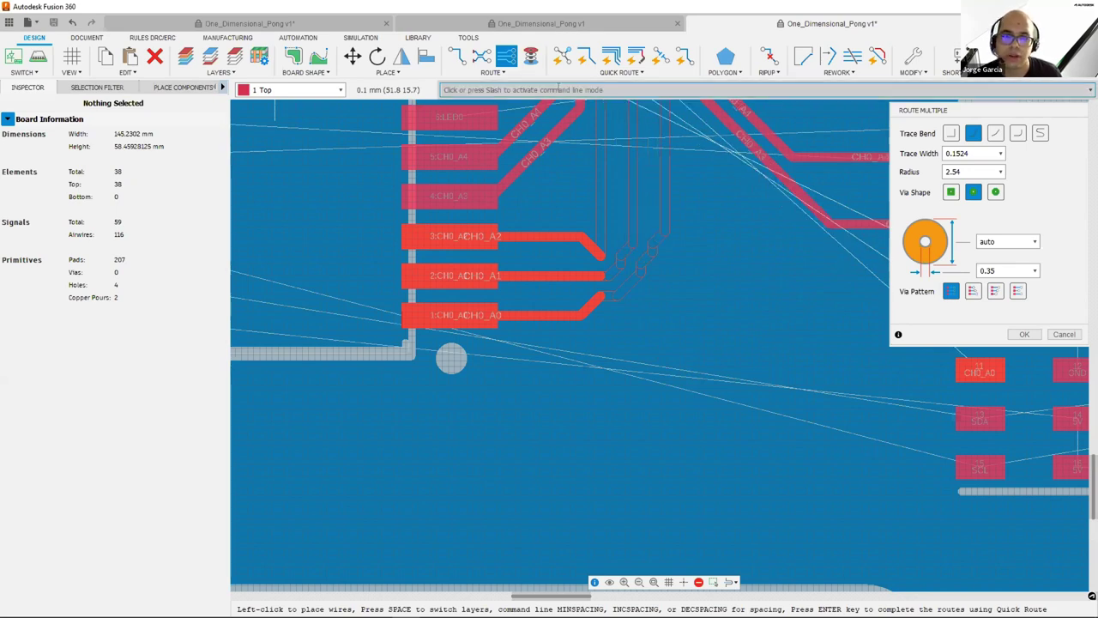
{"action": "left_click", "coordinate": [557, 89]}
{"action": "type", "text": "incspacing"}
{"action": "key", "text": "Return"}
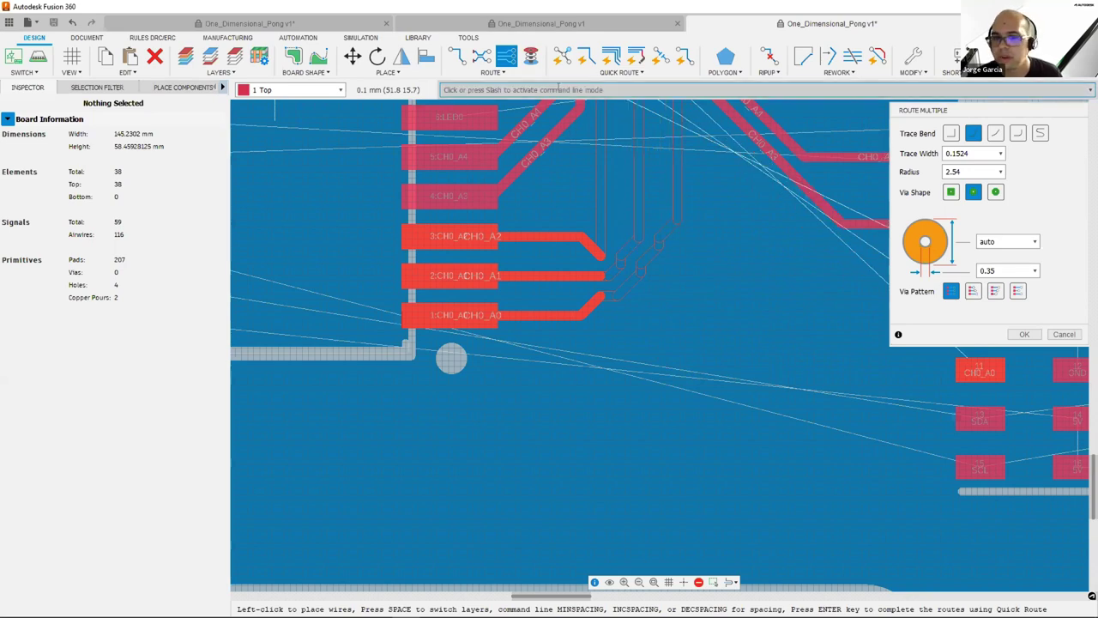
Step: Tighten the bundled trace spacing with DECSPACING twice
{"action": "left_click", "coordinate": [526, 89]}
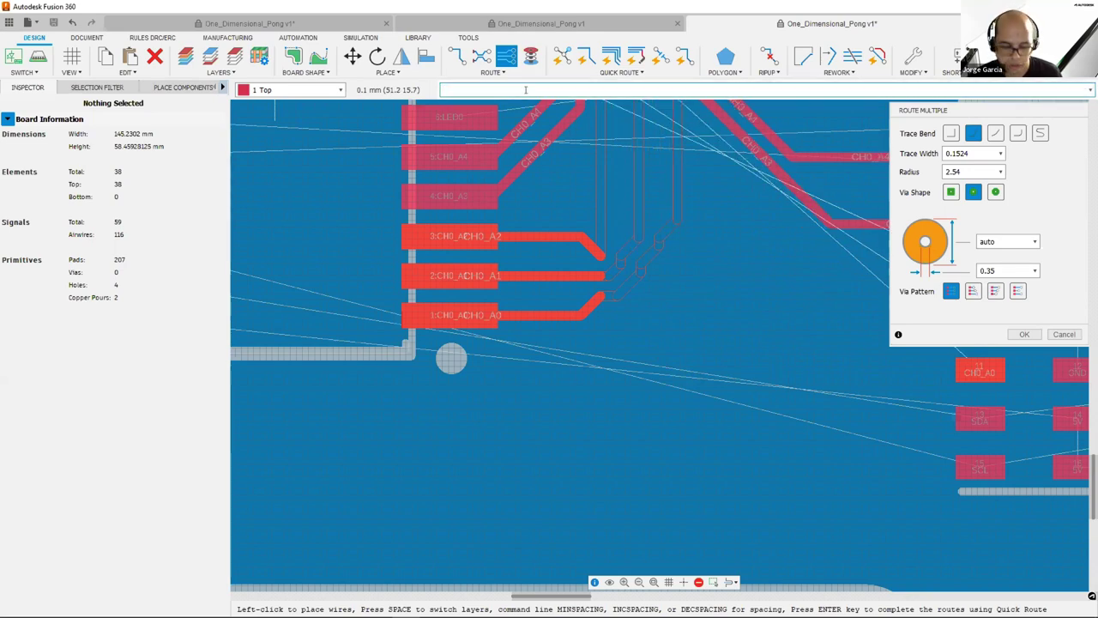
{"action": "type", "text": "decsp"}
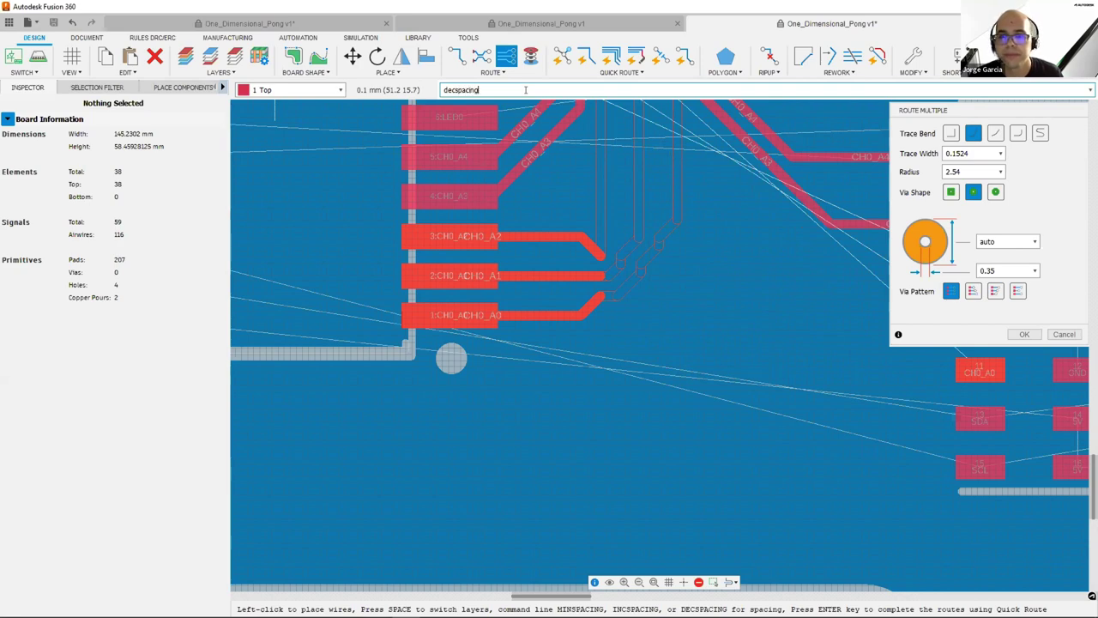
{"action": "type", "text": "acing"}
{"action": "key", "text": "Return"}
{"action": "left_click", "coordinate": [526, 90]}
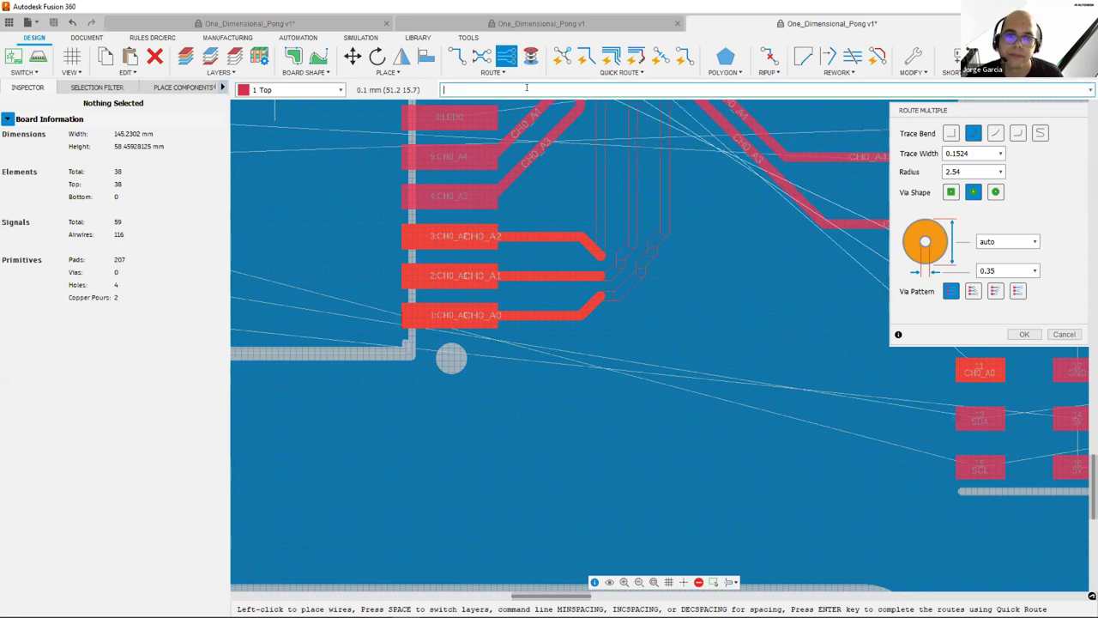
{"action": "type", "text": "dec"}
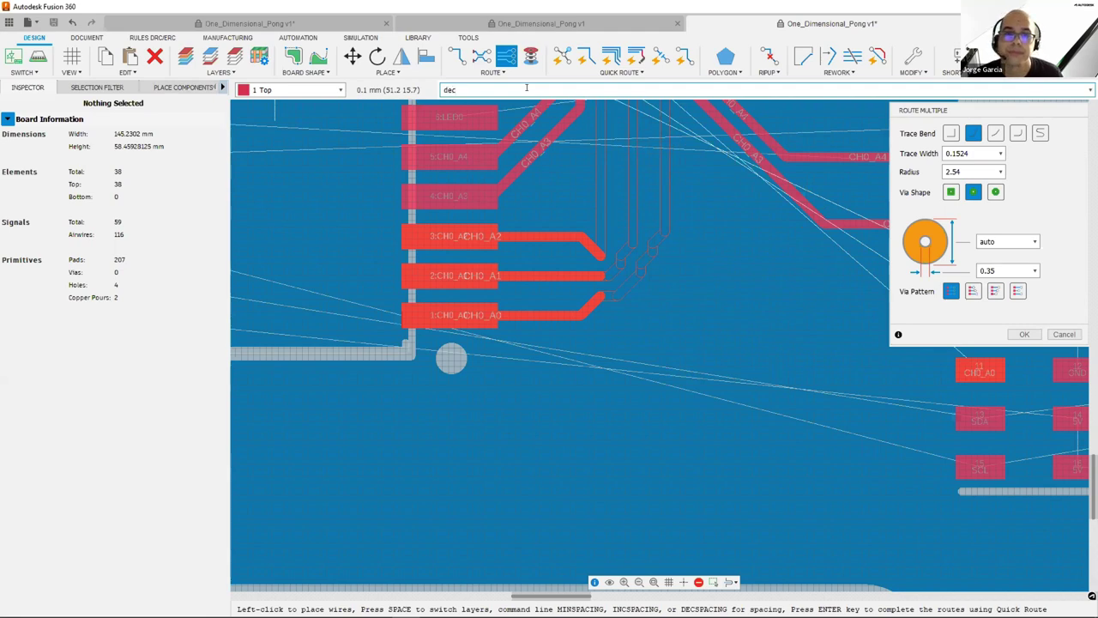
{"action": "type", "text": "spacing"}
{"action": "key", "text": "Return"}
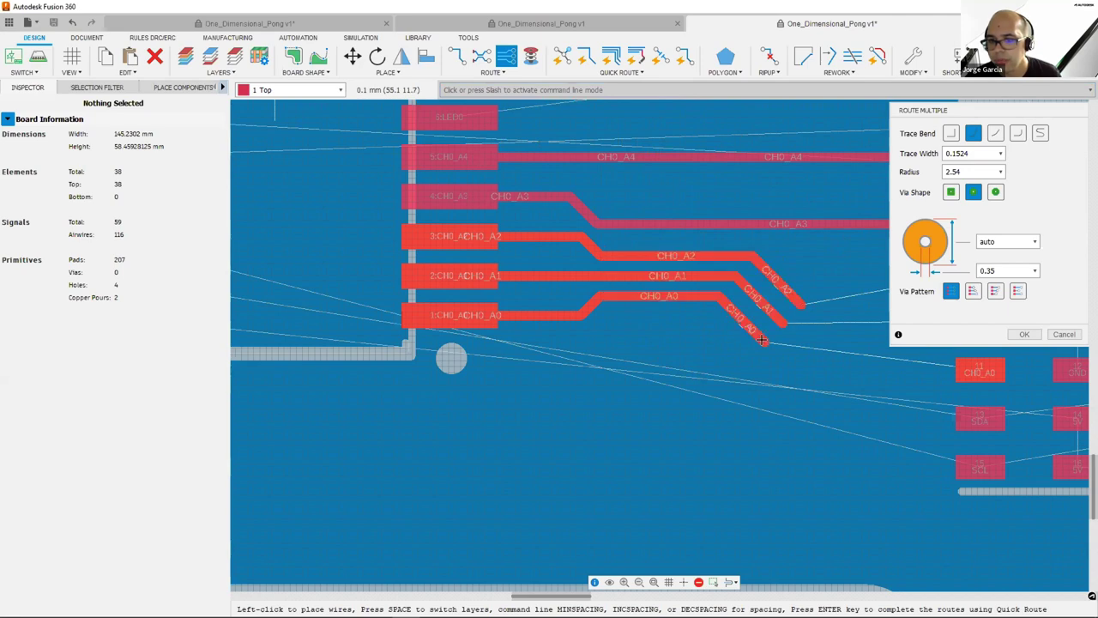
Step: Place the CH0_A0–A2 traces near the header and Quick Route them onto their pads
{"action": "middle_click_drag", "start_coordinate": [863, 348], "coordinate": [605, 321]}
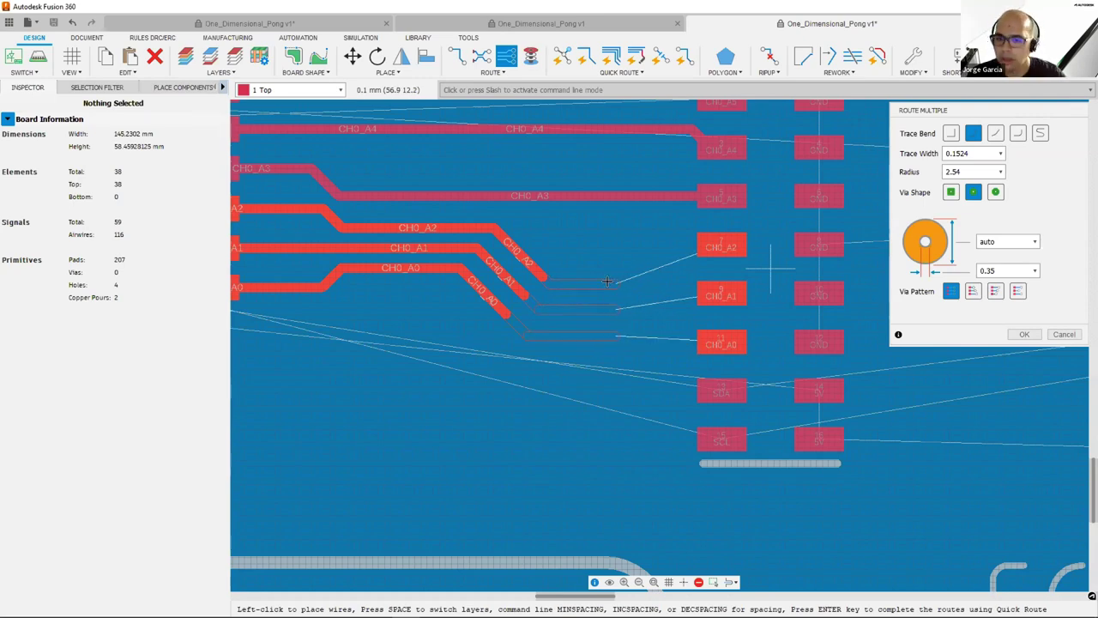
{"action": "left_click", "coordinate": [606, 281]}
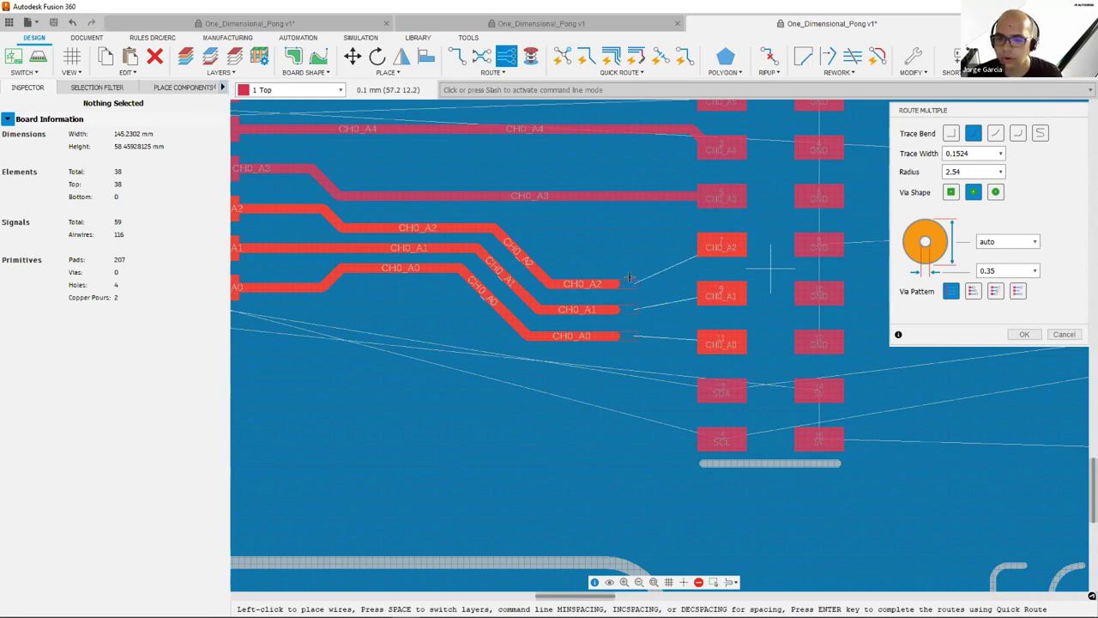
{"action": "key", "text": "Return"}
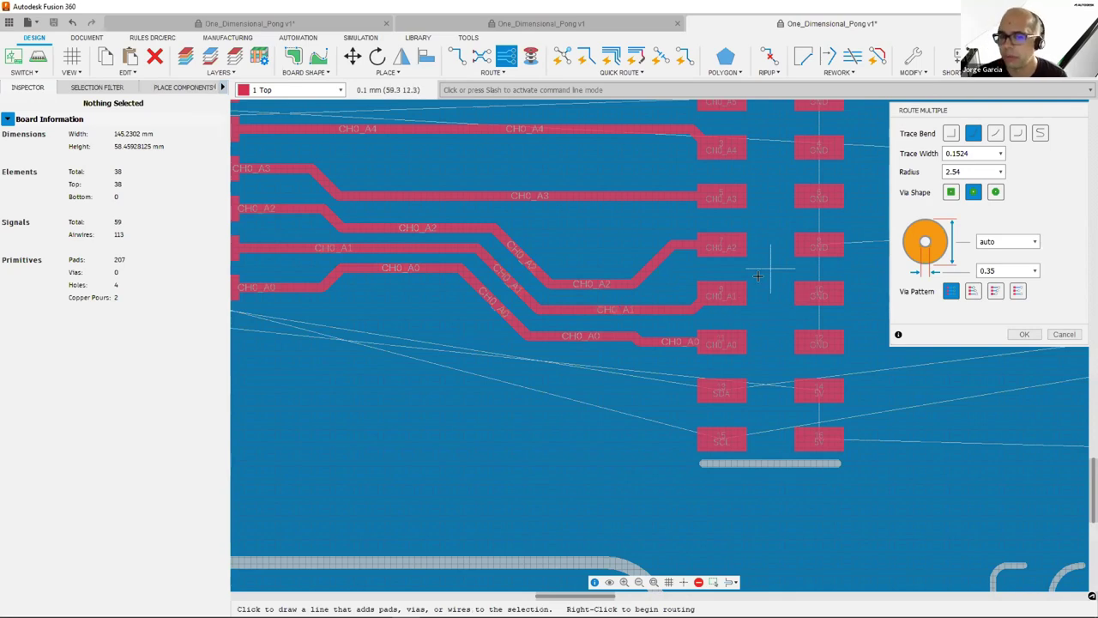
{"action": "scroll", "coordinate": [759, 275], "scroll_direction": "down", "scroll_amount": 2}
{"action": "scroll", "coordinate": [722, 303], "scroll_direction": "up", "scroll_amount": 3}
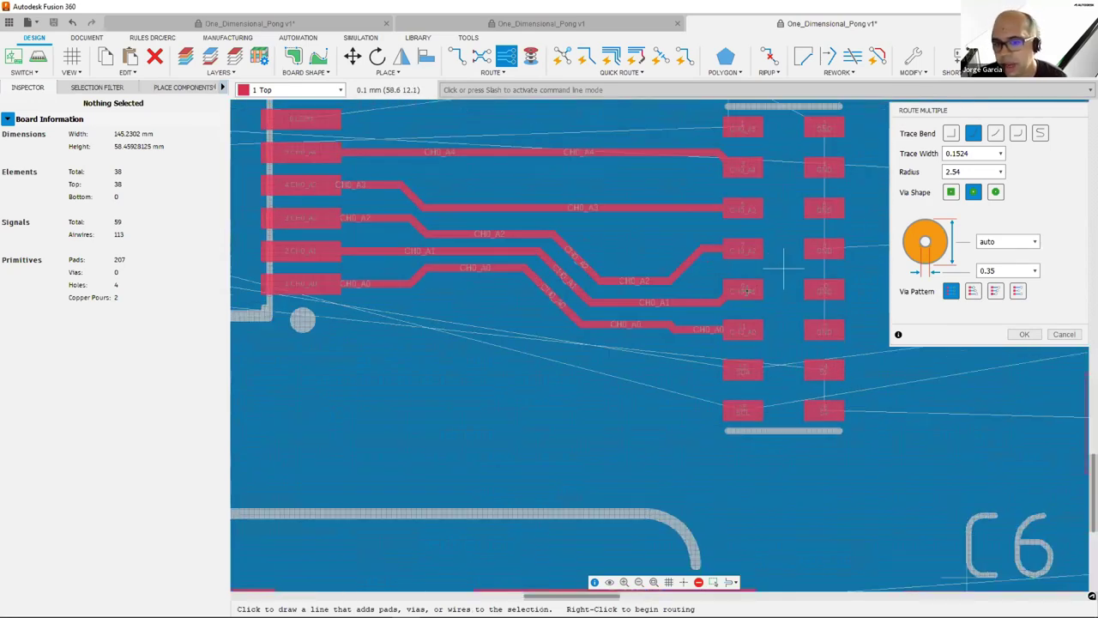
Step: Try QuickRoute Smooth from the Quick Route menu, then select the QuickRoute Airwire tool
{"action": "left_click", "coordinate": [612, 58]}
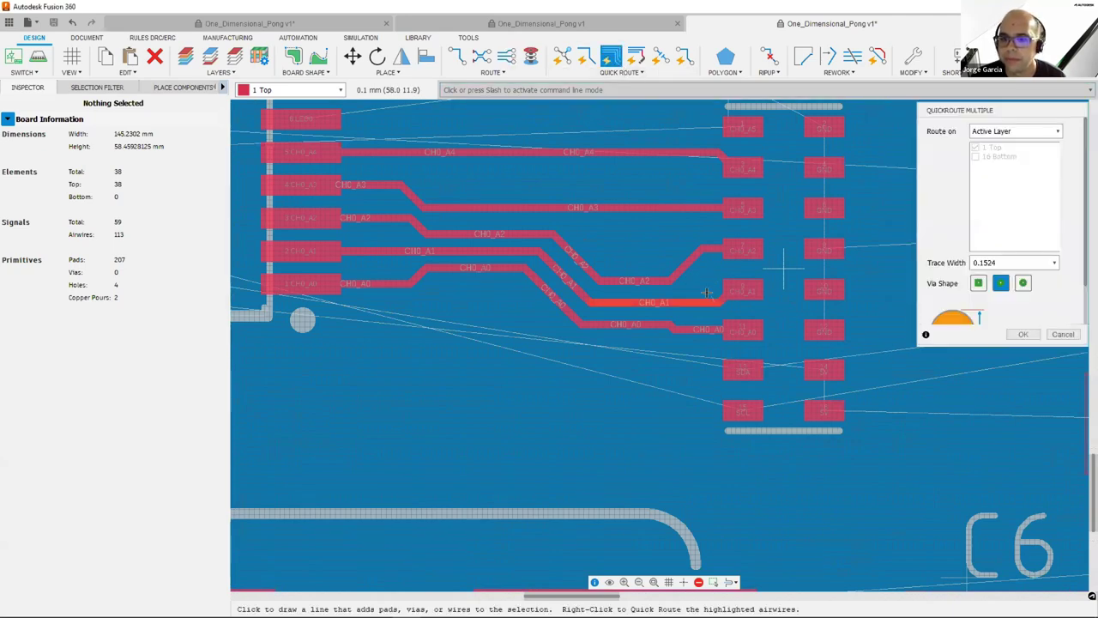
{"action": "left_click", "coordinate": [632, 73]}
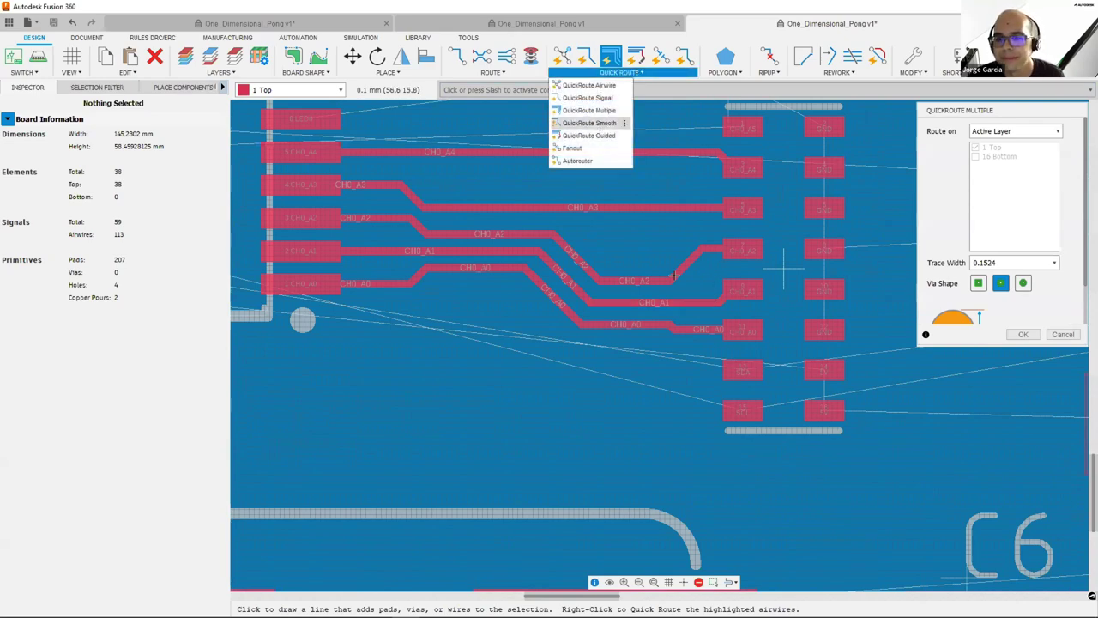
{"action": "left_click", "coordinate": [601, 123]}
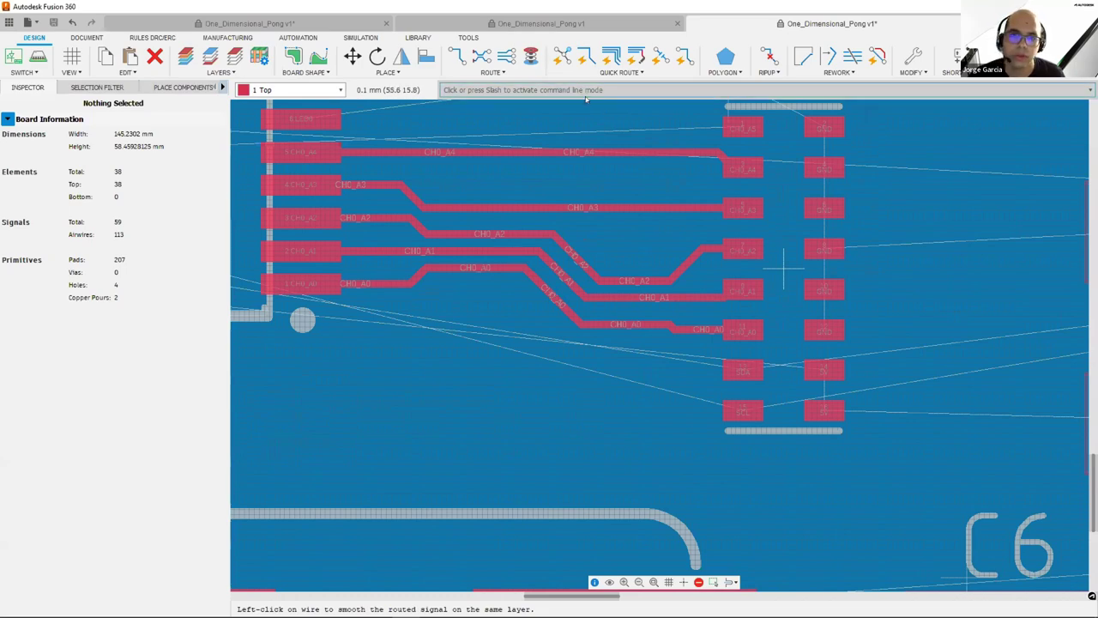
{"action": "scroll", "coordinate": [580, 92], "scroll_direction": "down", "scroll_amount": 1}
{"action": "scroll", "coordinate": [576, 89], "scroll_direction": "up", "scroll_amount": 2}
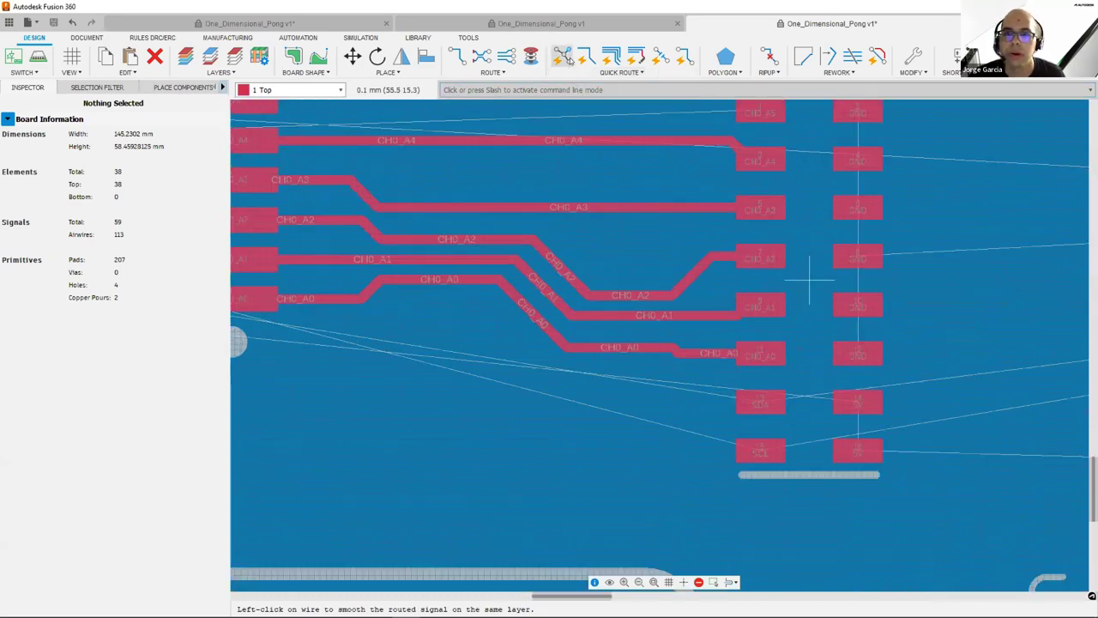
{"action": "left_click", "coordinate": [564, 58]}
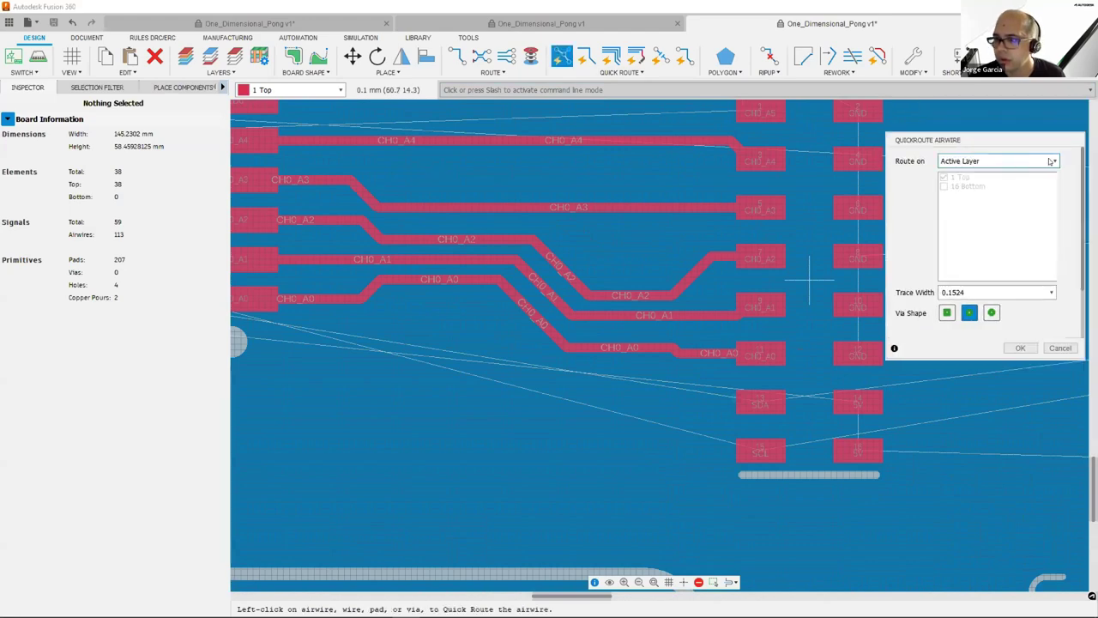
Step: Set Route on to Active Layer, then Specific Layers, and cancel the QuickRoute Airwire settings
{"action": "left_click", "coordinate": [1055, 161]}
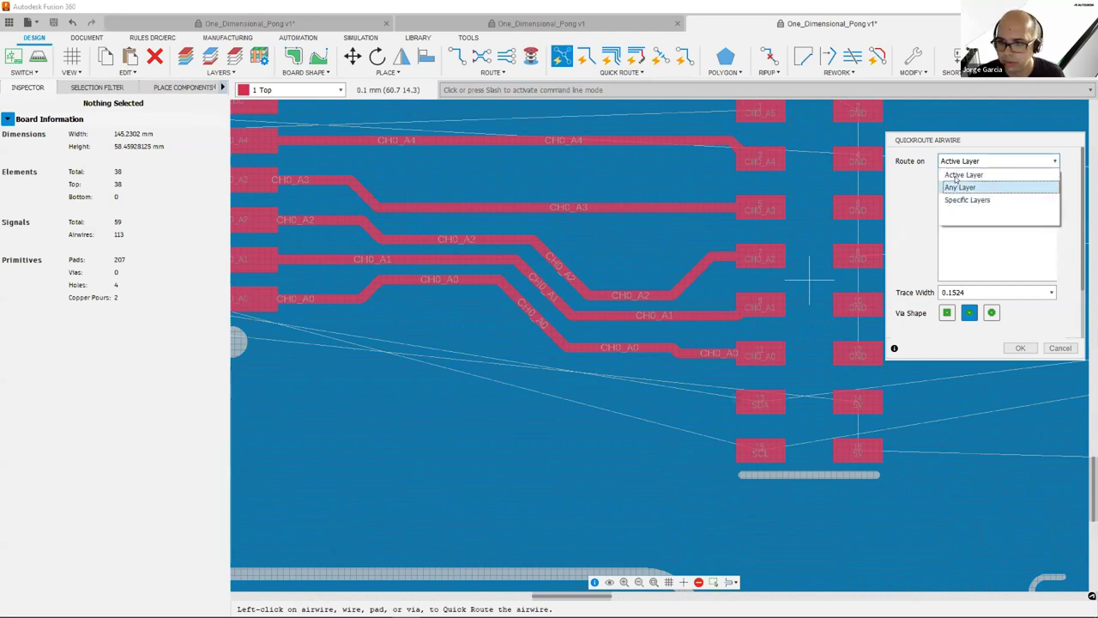
{"action": "left_click", "coordinate": [988, 163]}
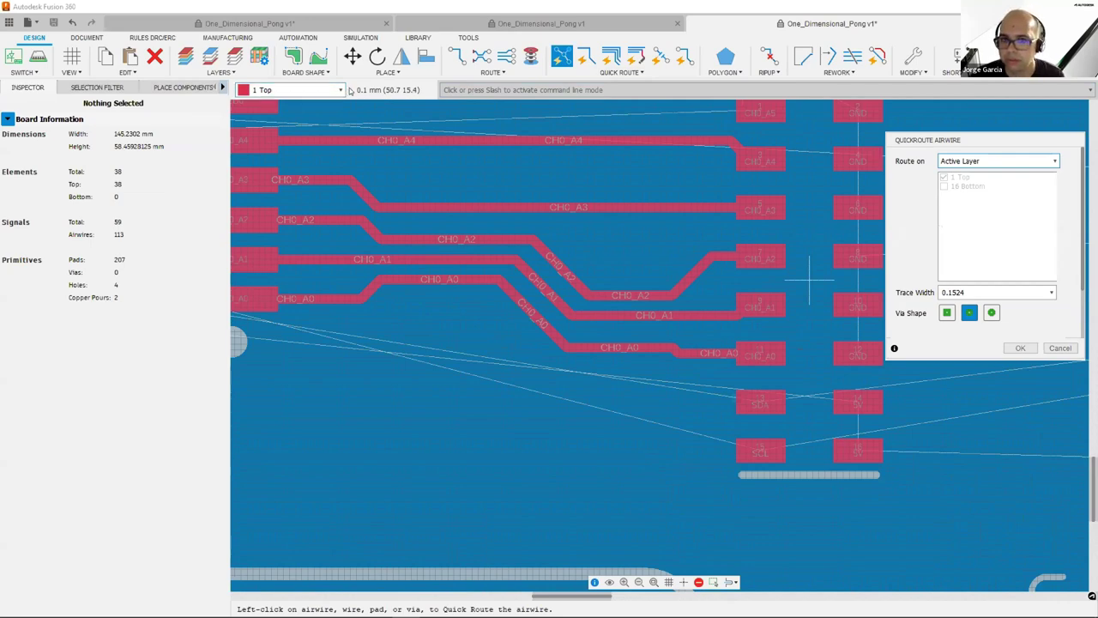
{"action": "left_click", "coordinate": [1039, 167]}
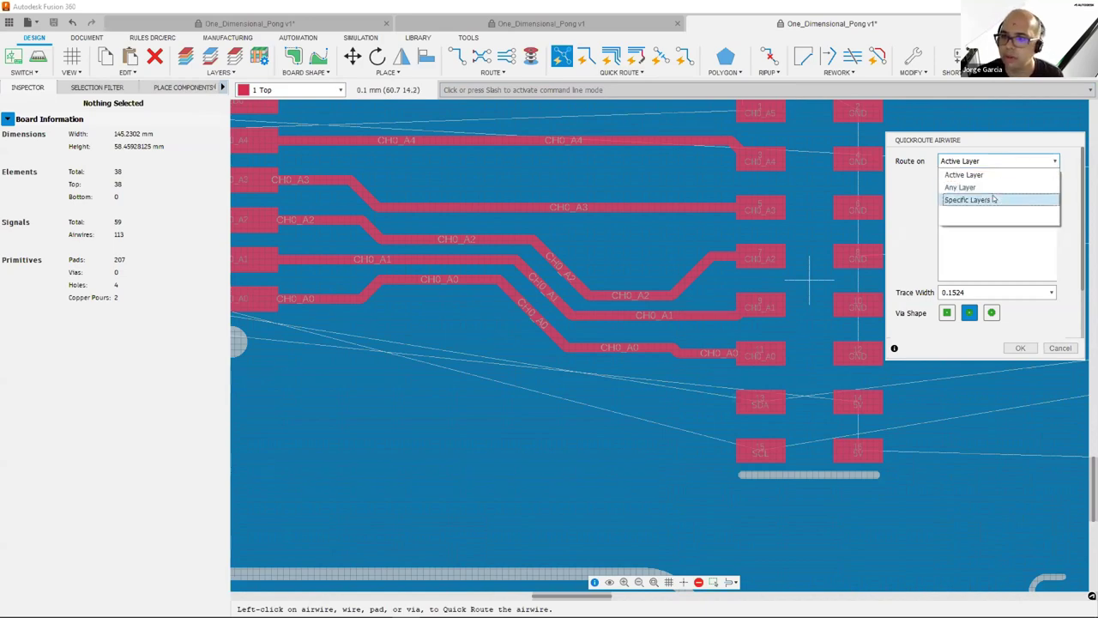
{"action": "left_click", "coordinate": [994, 200]}
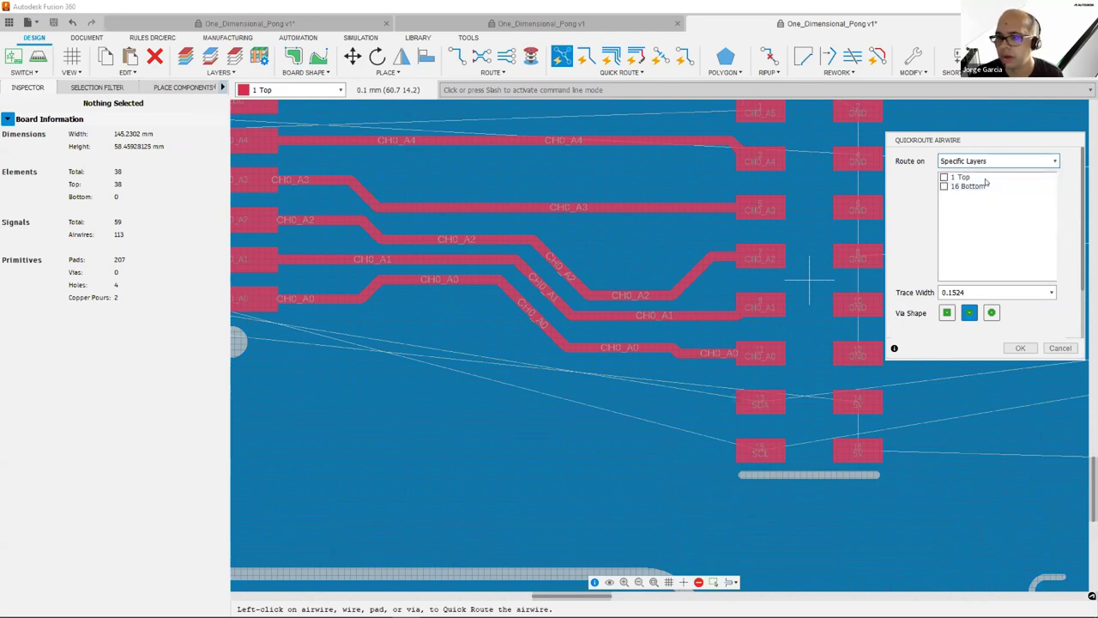
{"action": "scroll", "coordinate": [1062, 223], "scroll_direction": "down", "scroll_amount": 2}
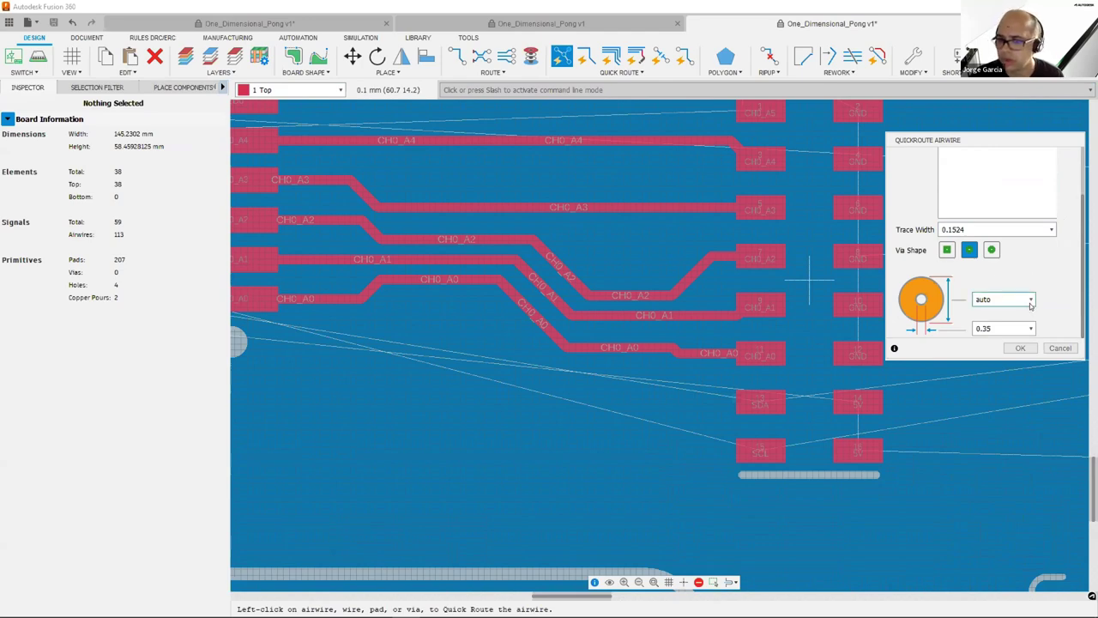
{"action": "left_click", "coordinate": [1057, 347]}
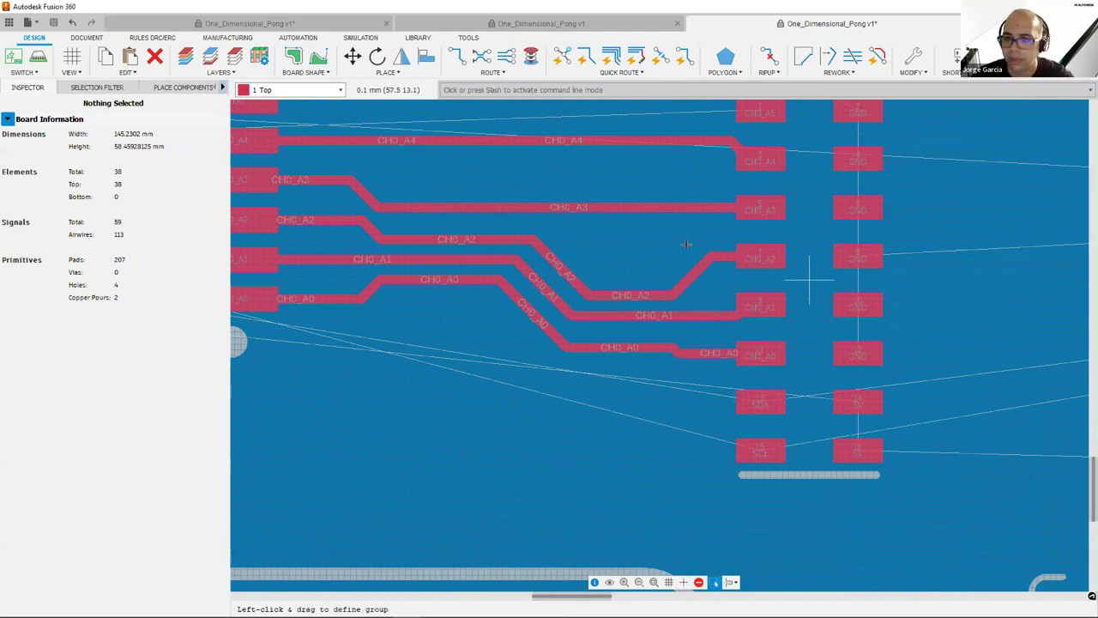
Step: Zoom out and pan to show U1, RN4, crystal X1 and capacitors C1–C6
{"action": "scroll", "coordinate": [685, 245], "scroll_direction": "down", "scroll_amount": 2}
{"action": "scroll", "coordinate": [685, 245], "scroll_direction": "down", "scroll_amount": 4}
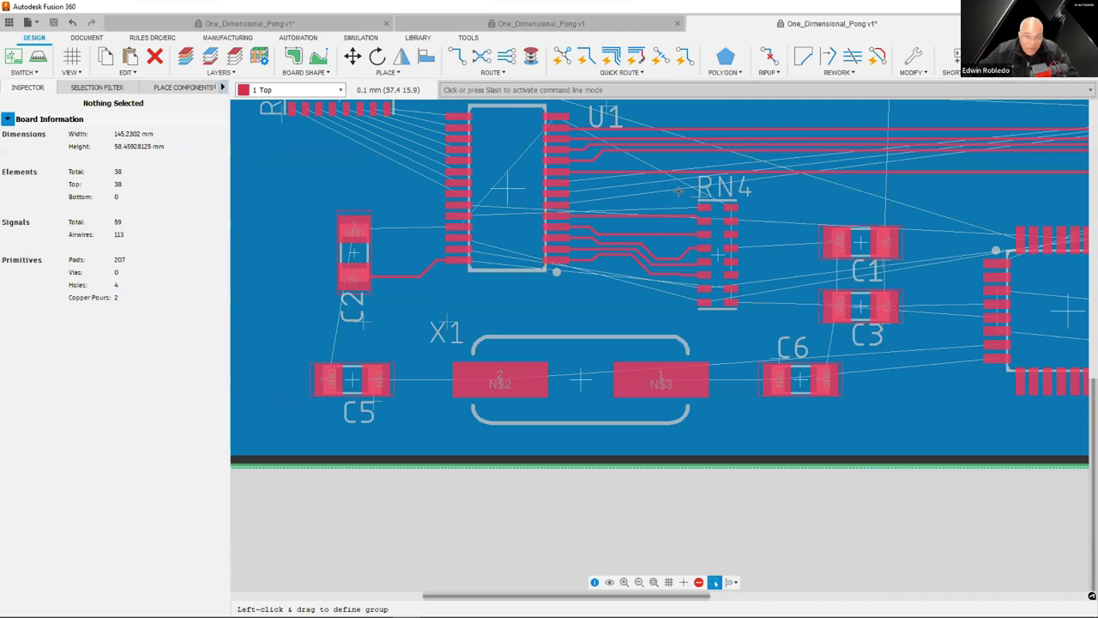
{"action": "scroll", "coordinate": [678, 191], "scroll_direction": "down", "scroll_amount": 1}
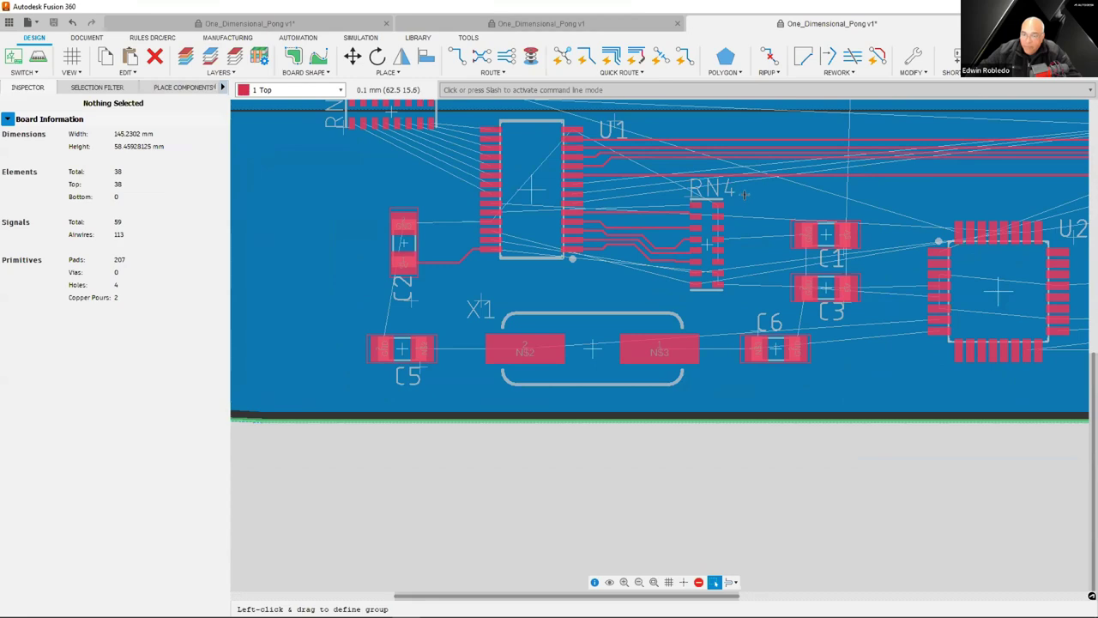
{"action": "middle_click_drag", "start_coordinate": [744, 192], "coordinate": [677, 265]}
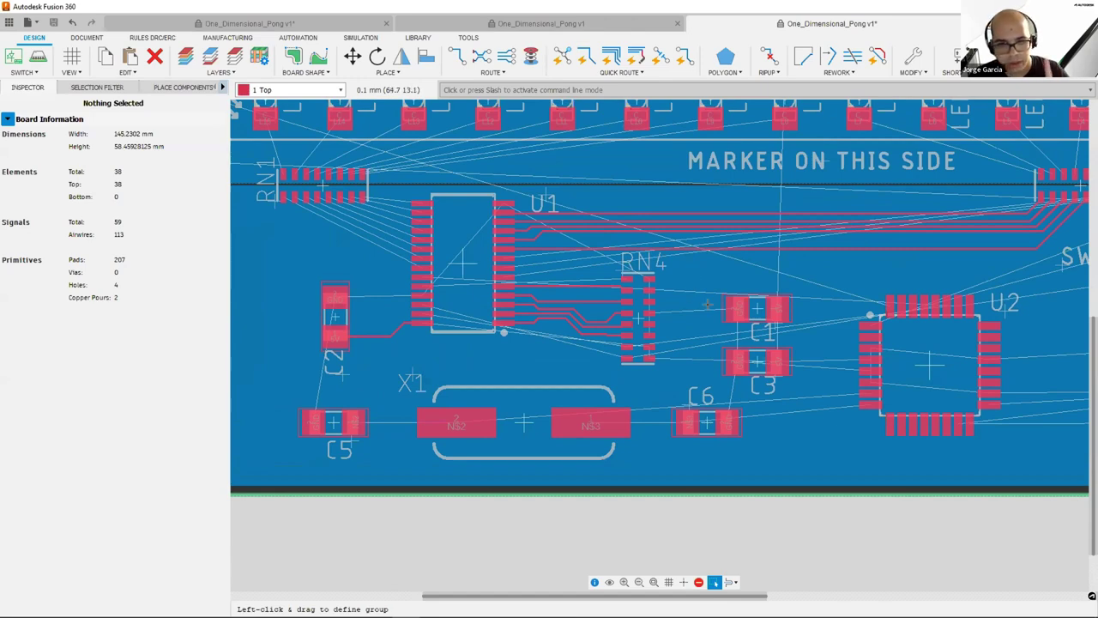
{"action": "left_click", "coordinate": [735, 582]}
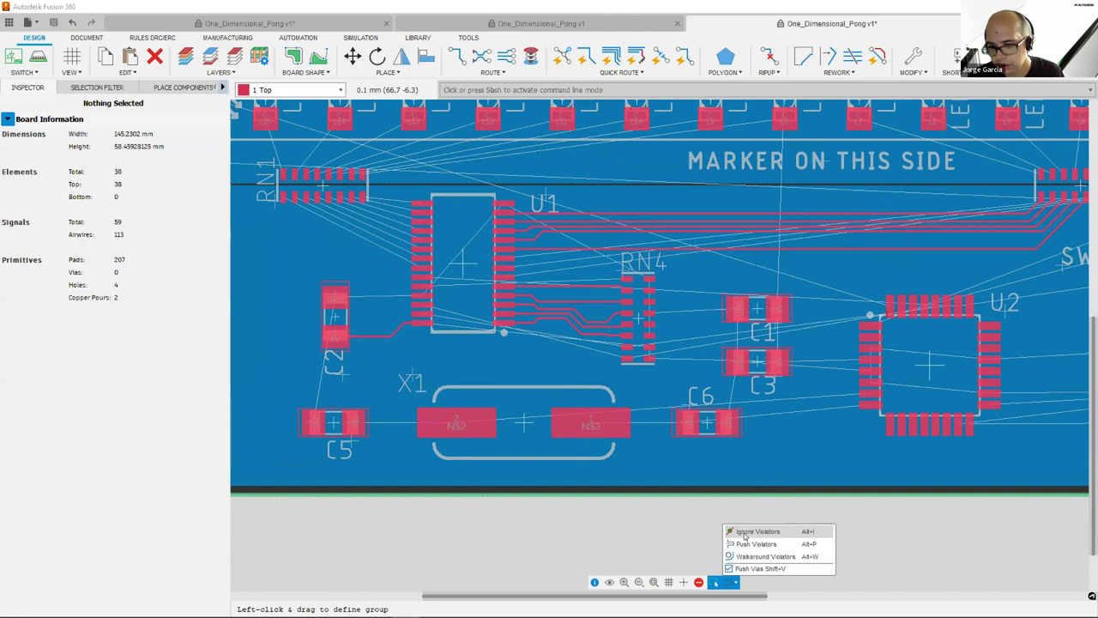
{"action": "left_click", "coordinate": [751, 532]}
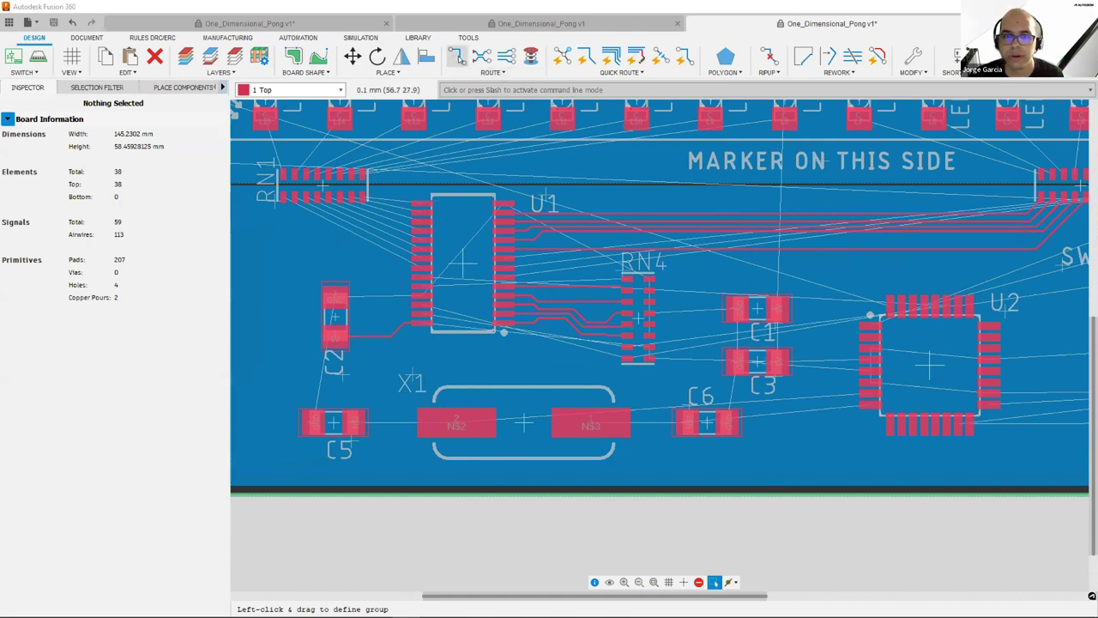
{"action": "scroll", "coordinate": [533, 257], "scroll_direction": "up", "scroll_amount": 2}
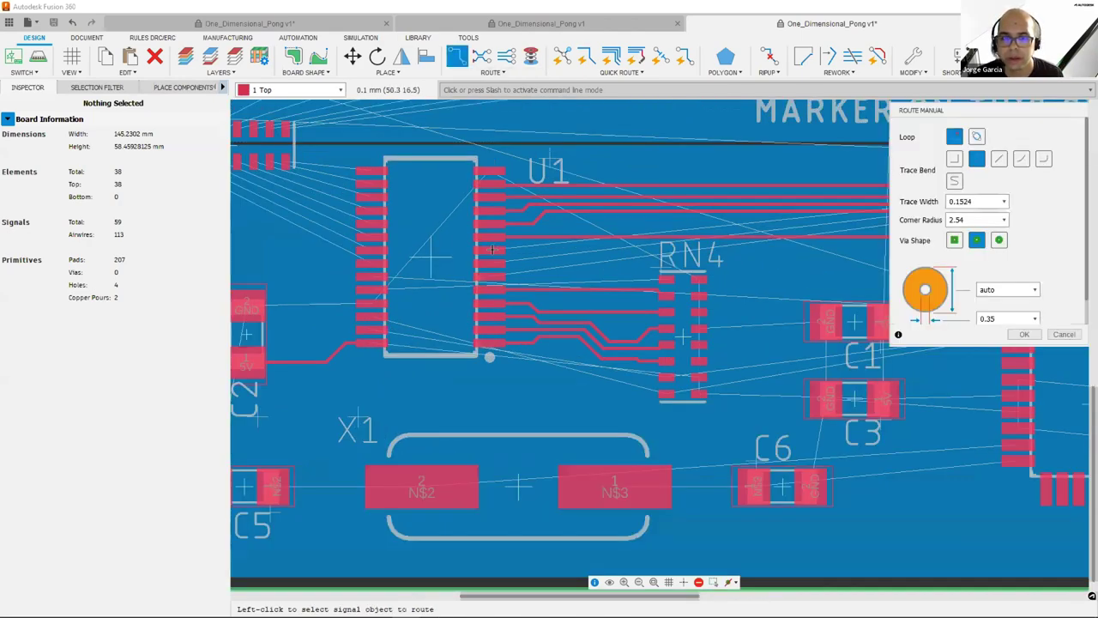
{"action": "left_click", "coordinate": [493, 248]}
{"action": "scroll", "coordinate": [601, 197], "scroll_direction": "up", "scroll_amount": 2}
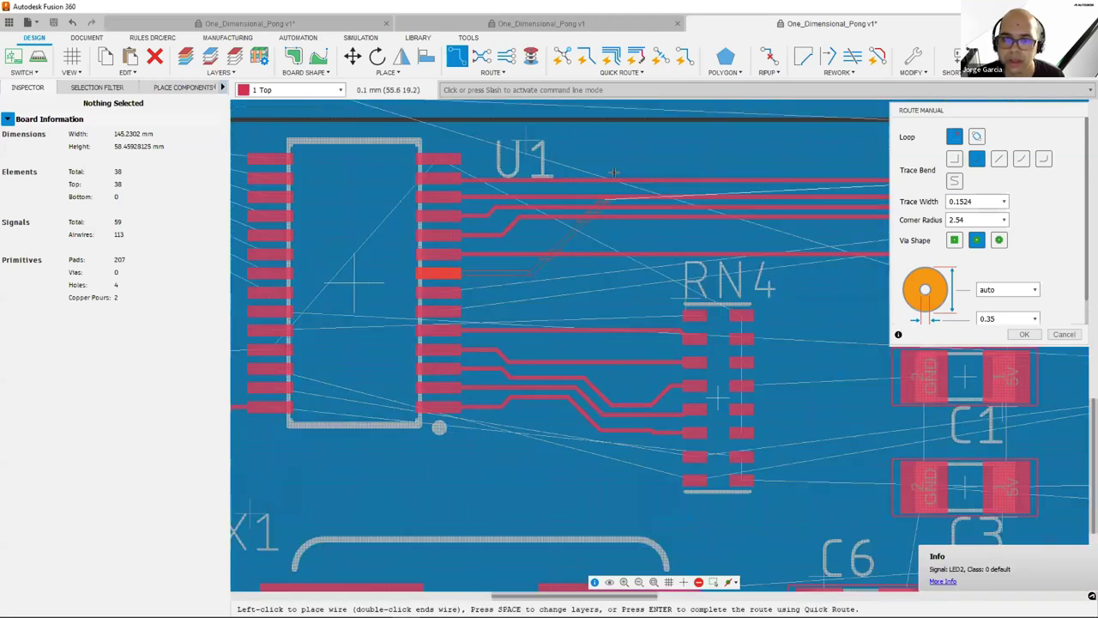
{"action": "scroll", "coordinate": [615, 169], "scroll_direction": "up", "scroll_amount": 1}
{"action": "scroll", "coordinate": [639, 144], "scroll_direction": "up", "scroll_amount": 1}
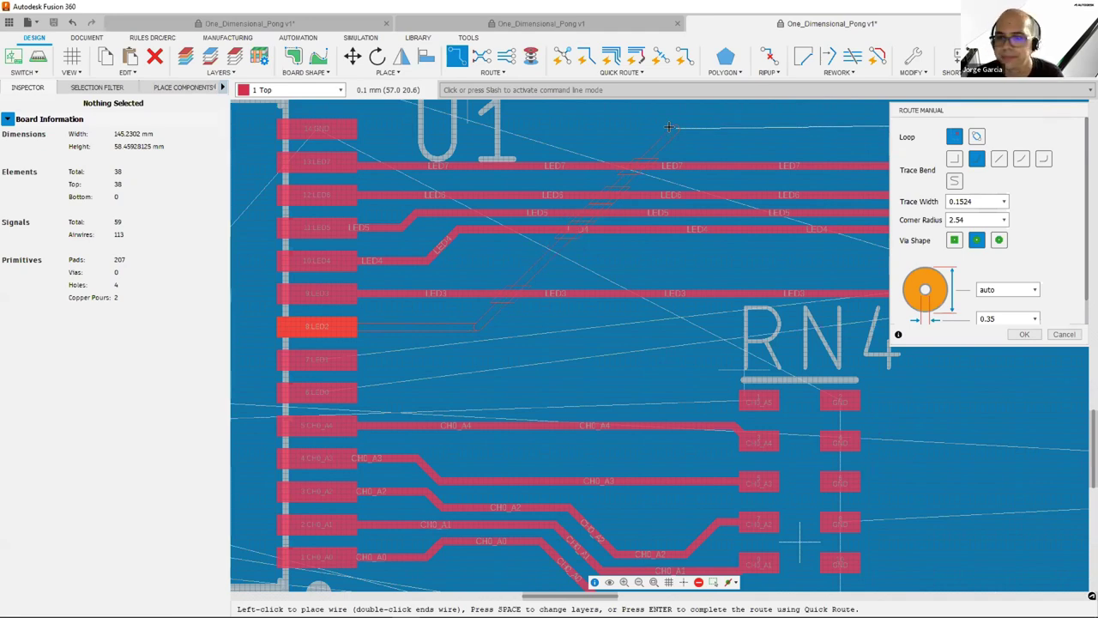
{"action": "key", "text": "Escape"}
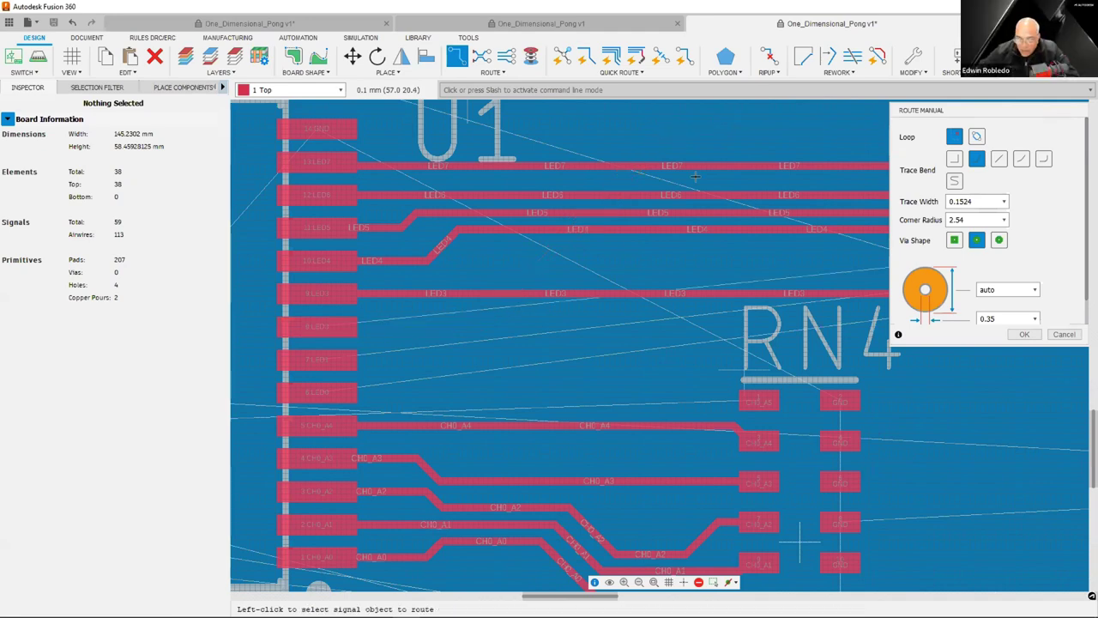
Step: Cancel Route Manual and inspect the LED traces around U1, RN2, U2 and SW4
{"action": "left_click", "coordinate": [1064, 335]}
{"action": "scroll", "coordinate": [599, 240], "scroll_direction": "down", "scroll_amount": 2}
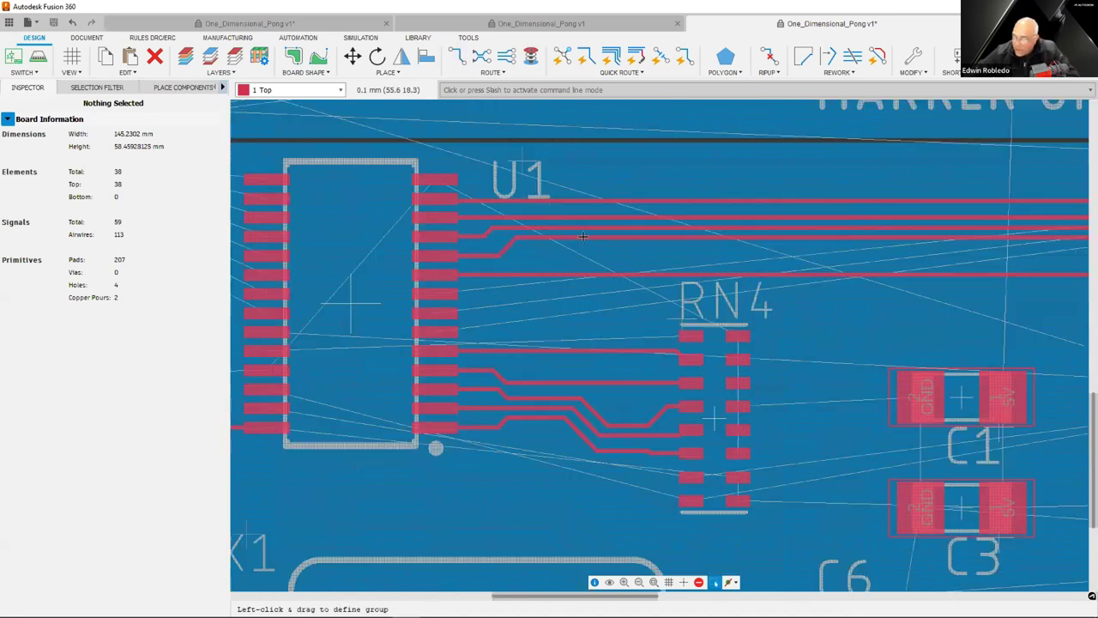
{"action": "scroll", "coordinate": [559, 220], "scroll_direction": "down", "scroll_amount": 2}
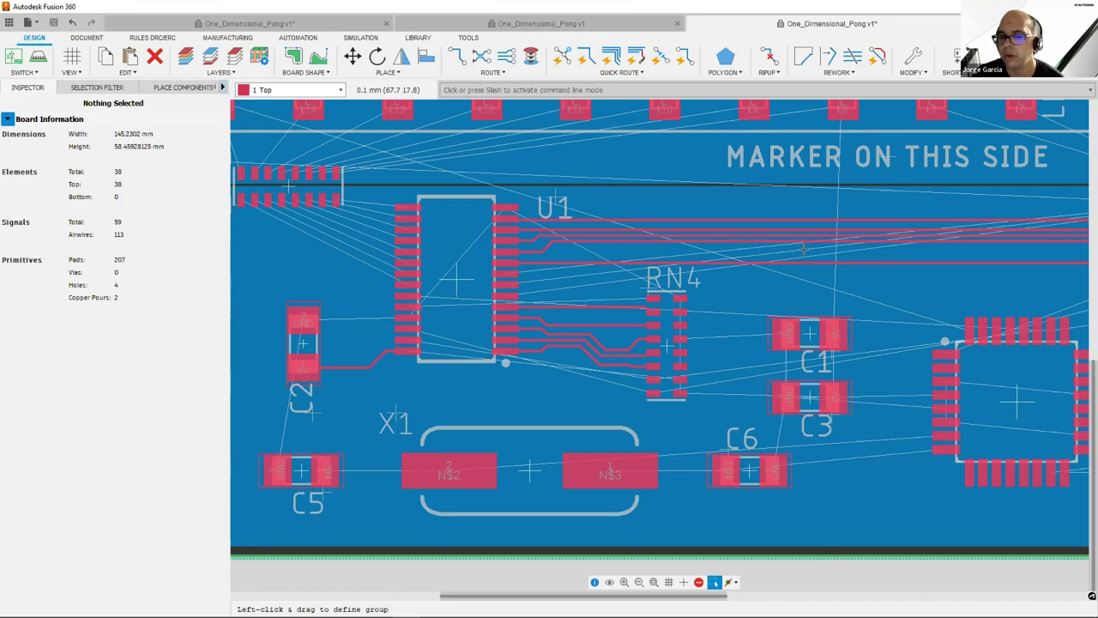
{"action": "scroll", "coordinate": [821, 284], "scroll_direction": "right", "scroll_amount": 5}
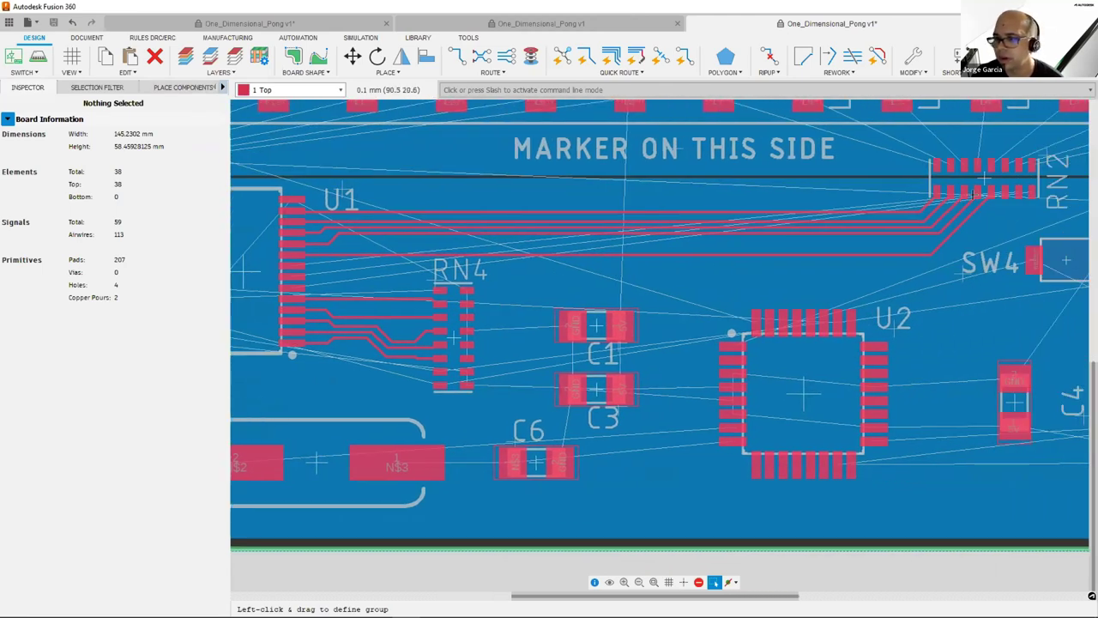
{"action": "scroll", "coordinate": [941, 209], "scroll_direction": "up", "scroll_amount": 6}
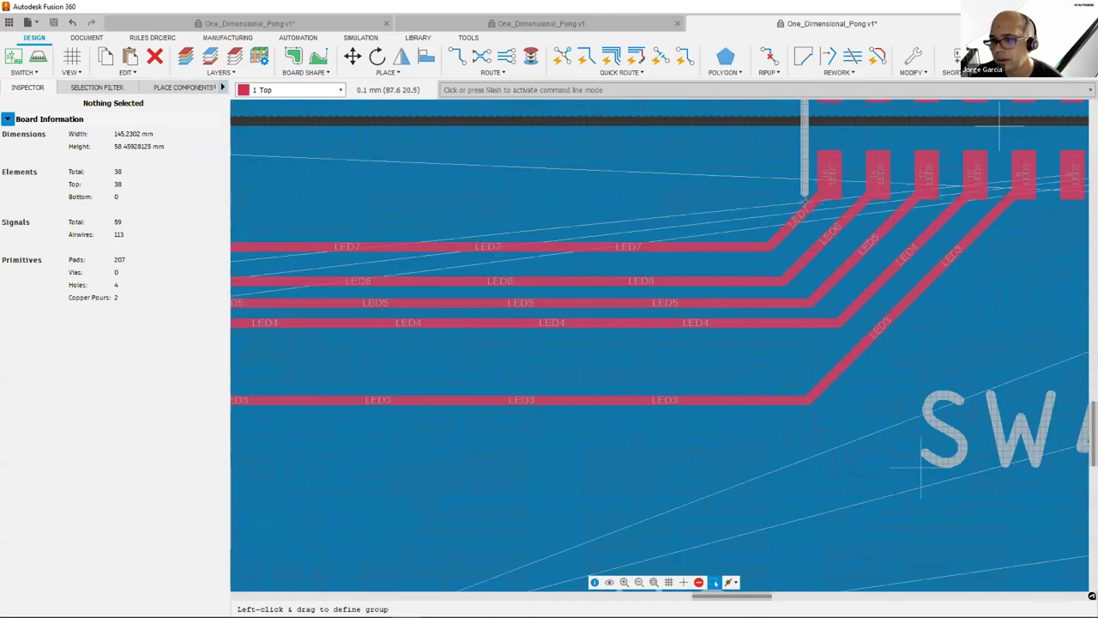
{"action": "scroll", "coordinate": [939, 222], "scroll_direction": "down", "scroll_amount": 6}
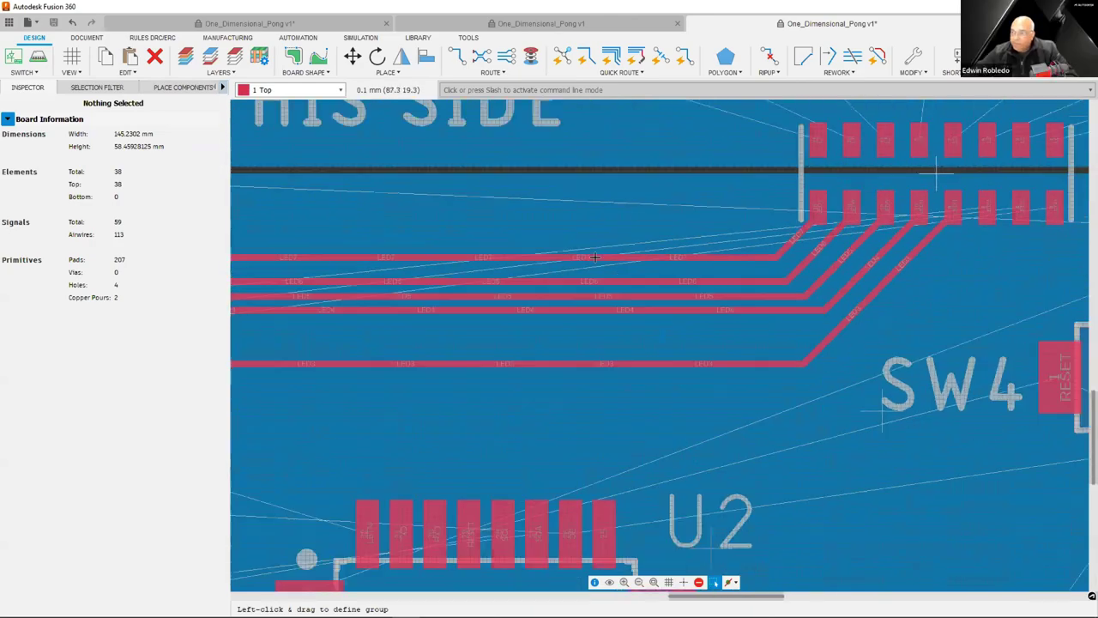
{"action": "middle_click_drag", "start_coordinate": [511, 261], "coordinate": [749, 236]}
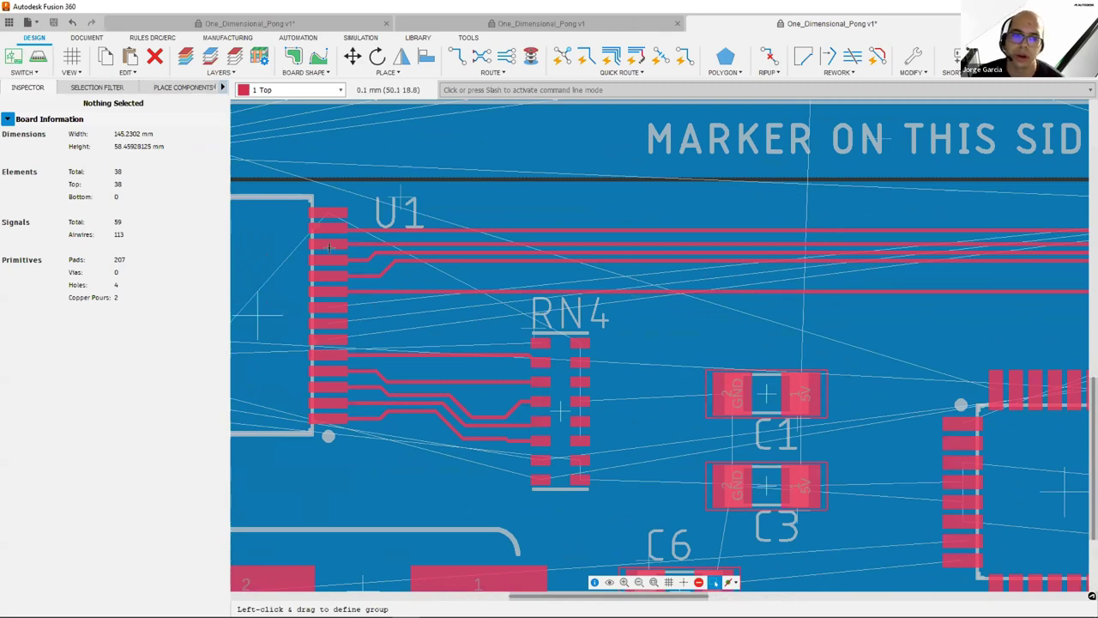
{"action": "scroll", "coordinate": [338, 248], "scroll_direction": "up", "scroll_amount": 1}
{"action": "scroll", "coordinate": [349, 260], "scroll_direction": "up", "scroll_amount": 6}
{"action": "scroll", "coordinate": [429, 257], "scroll_direction": "down", "scroll_amount": 7}
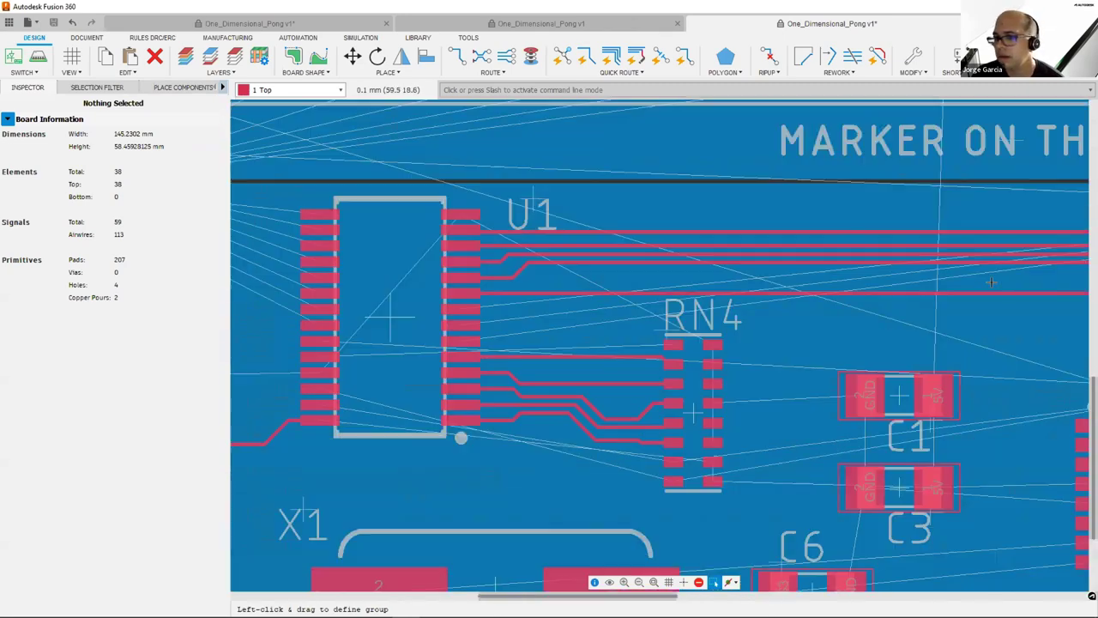
{"action": "middle_click_drag", "start_coordinate": [889, 271], "coordinate": [778, 260]}
{"action": "middle_click_drag", "start_coordinate": [867, 257], "coordinate": [551, 278]}
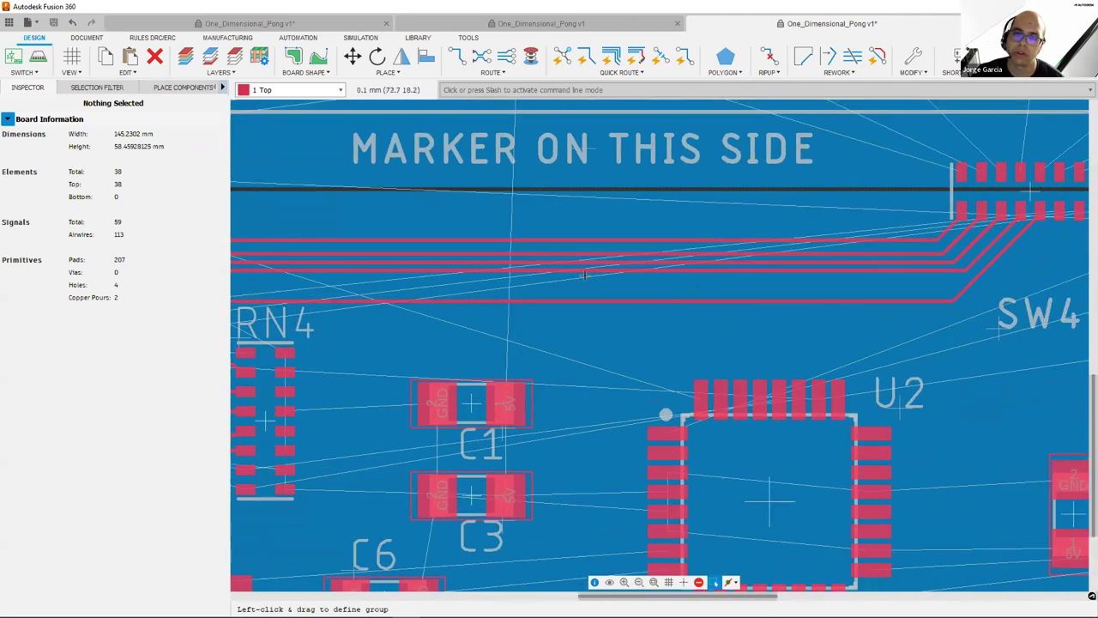
{"action": "middle_click_drag", "start_coordinate": [593, 276], "coordinate": [656, 332]}
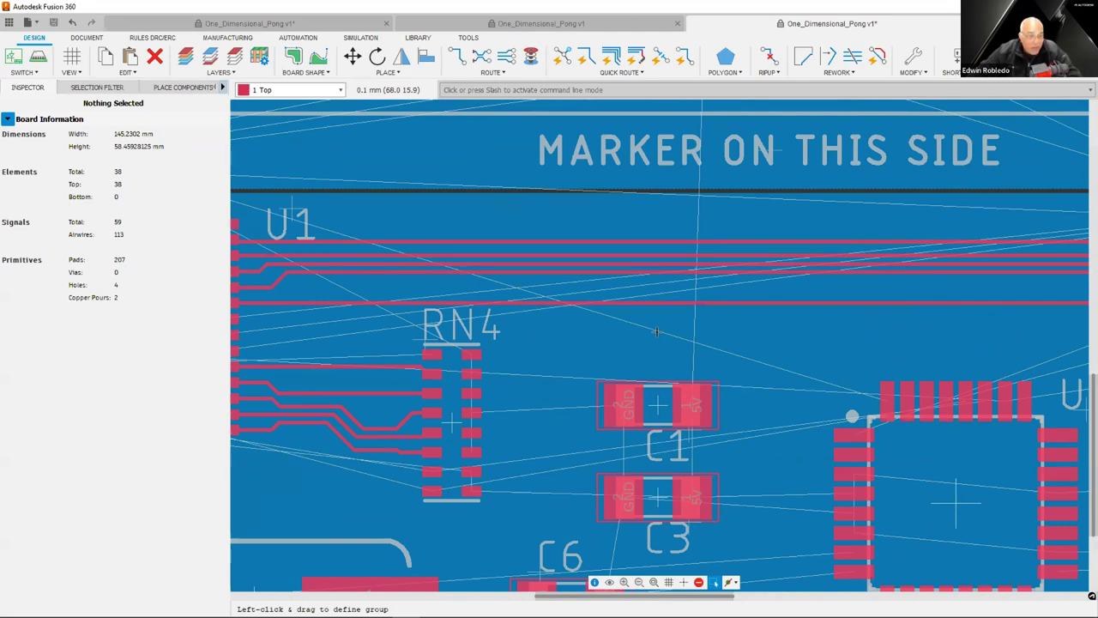
Step: From the Manufacturing tools, bring up the ODB++ export dialog for One_Dimensional_Pong v1 and cancel it
{"action": "left_click", "coordinate": [211, 39]}
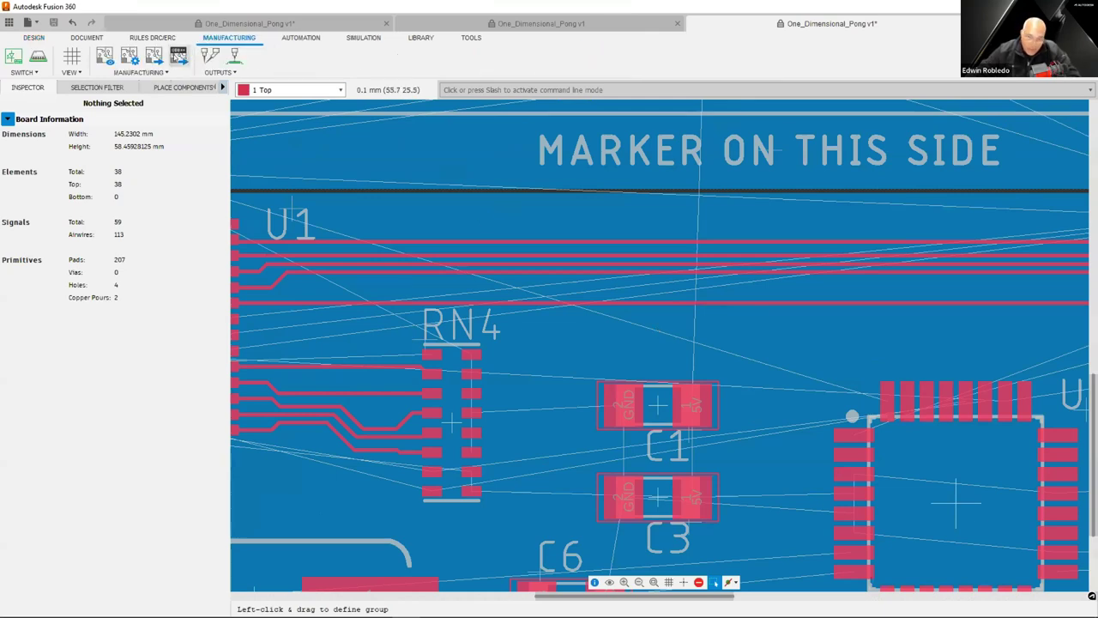
{"action": "left_click", "coordinate": [179, 57]}
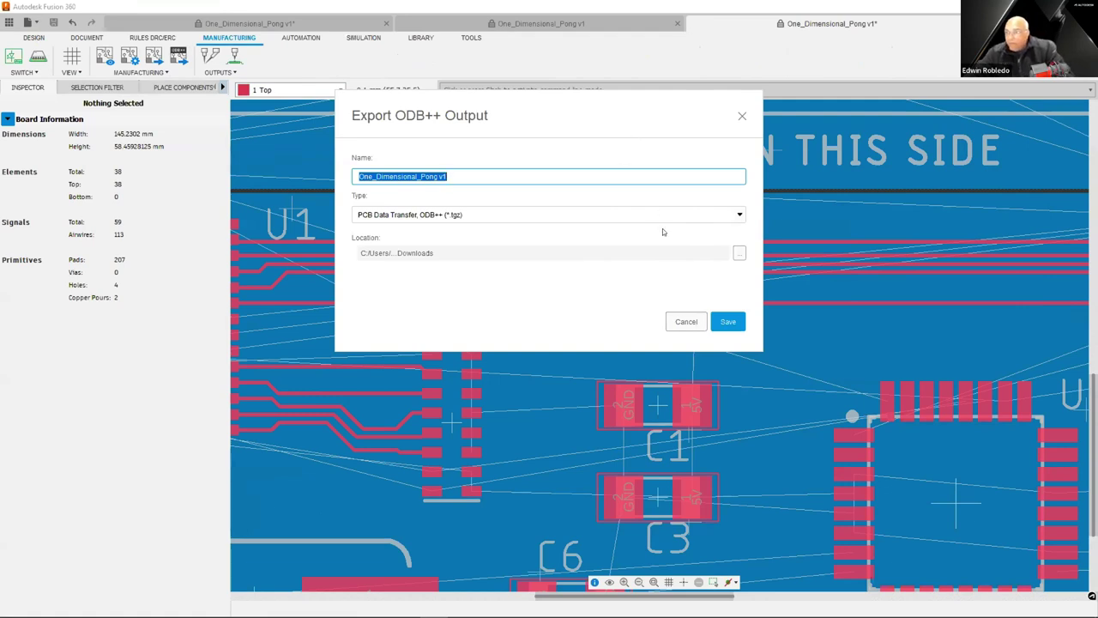
{"action": "left_click", "coordinate": [686, 322]}
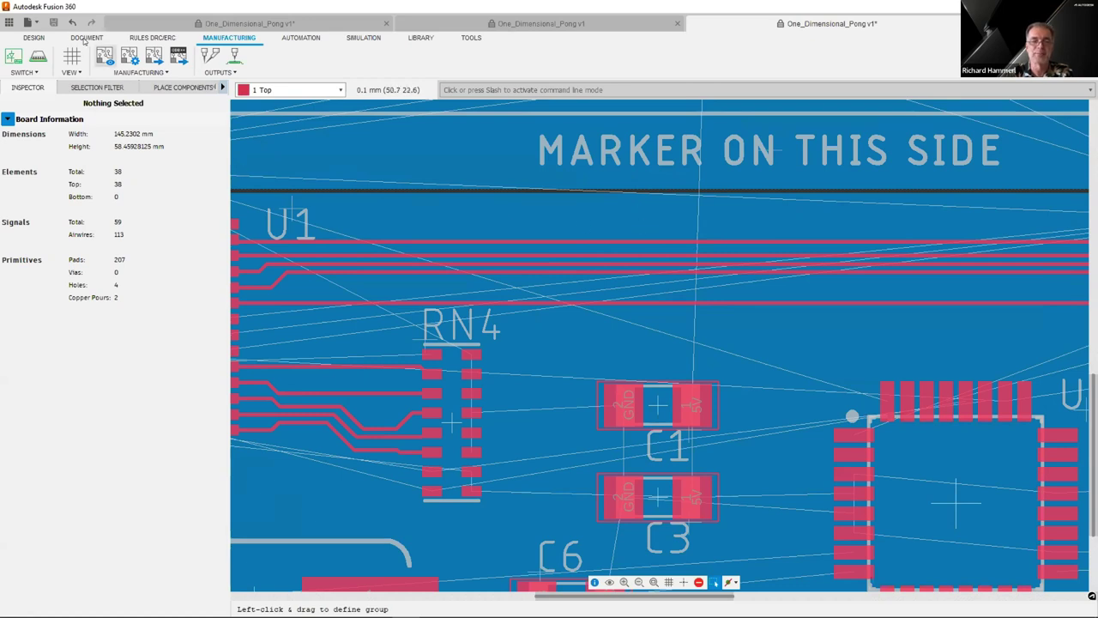
Step: Launch the Autorouter from the Design workspace's Quick Route options and continue to its routing variants
{"action": "left_click", "coordinate": [34, 38]}
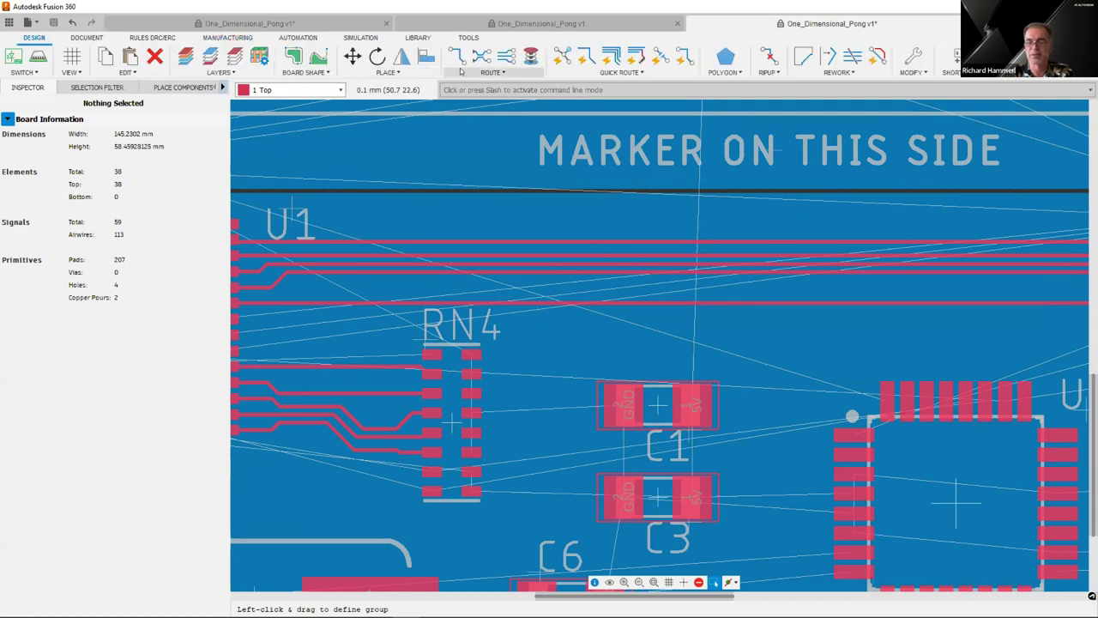
{"action": "left_click", "coordinate": [616, 72]}
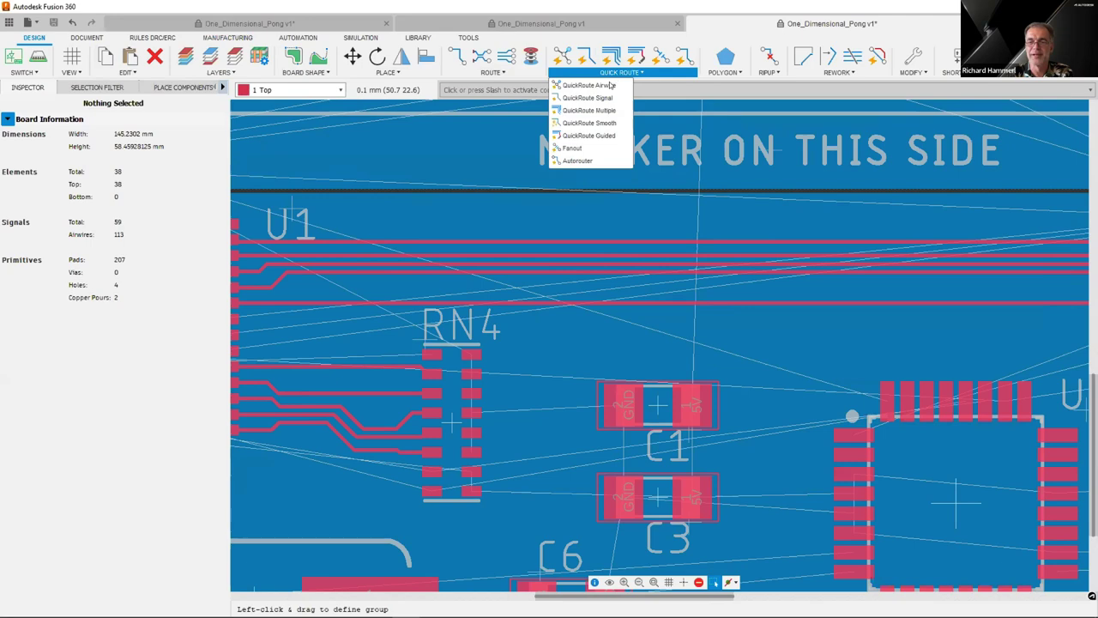
{"action": "left_click", "coordinate": [589, 161]}
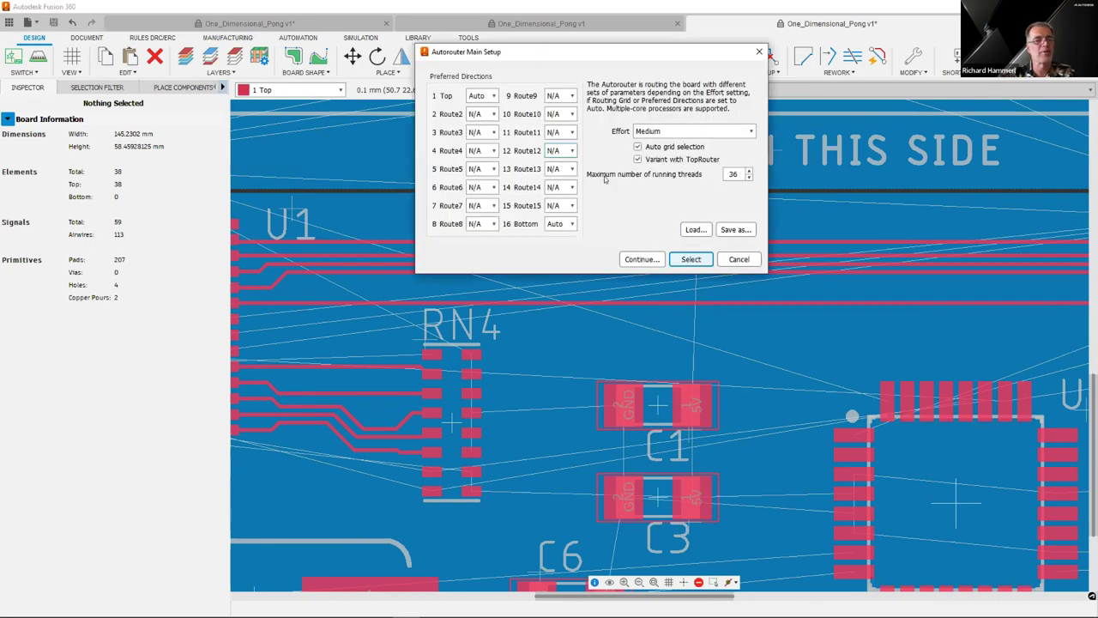
{"action": "left_click", "coordinate": [621, 260]}
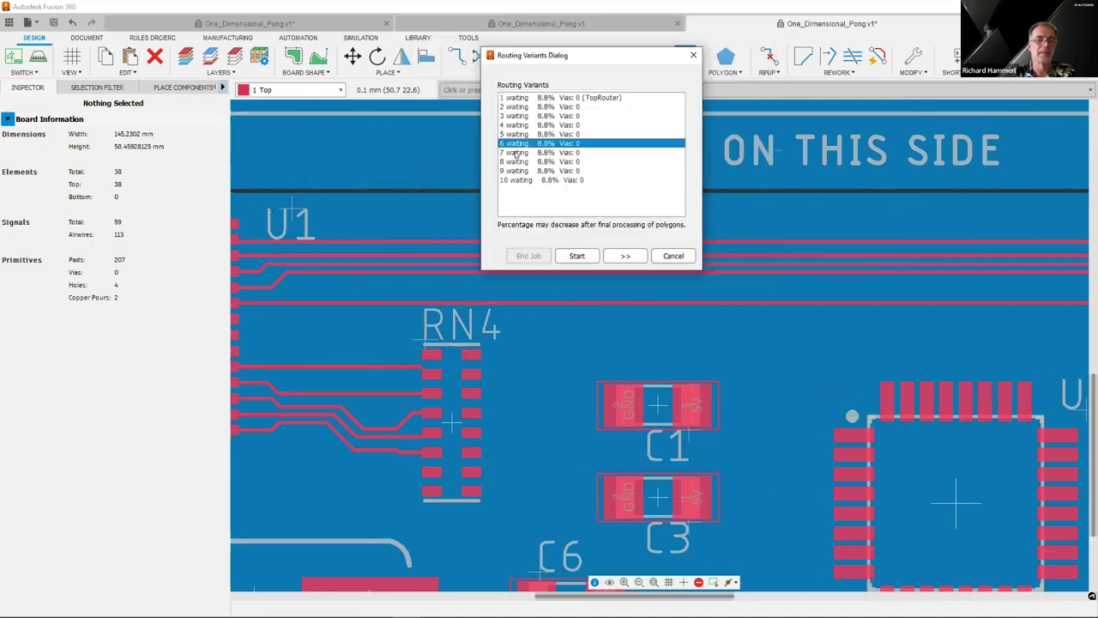
Step: Expand the routing variant details to the Route cost settings and shift the variants window left
{"action": "left_click", "coordinate": [619, 255]}
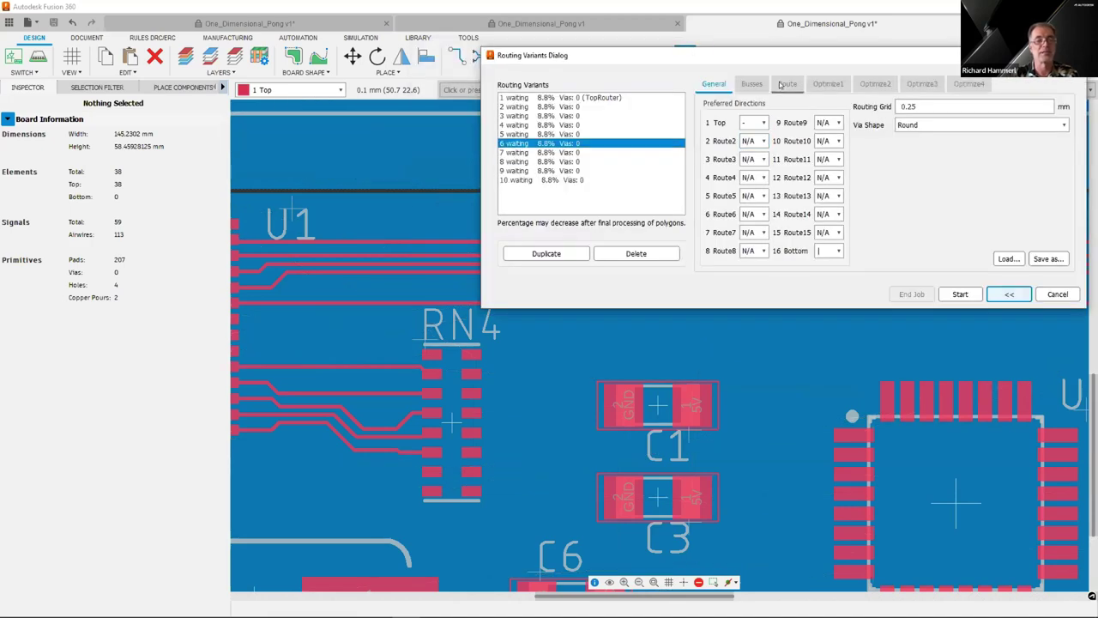
{"action": "left_click", "coordinate": [782, 84]}
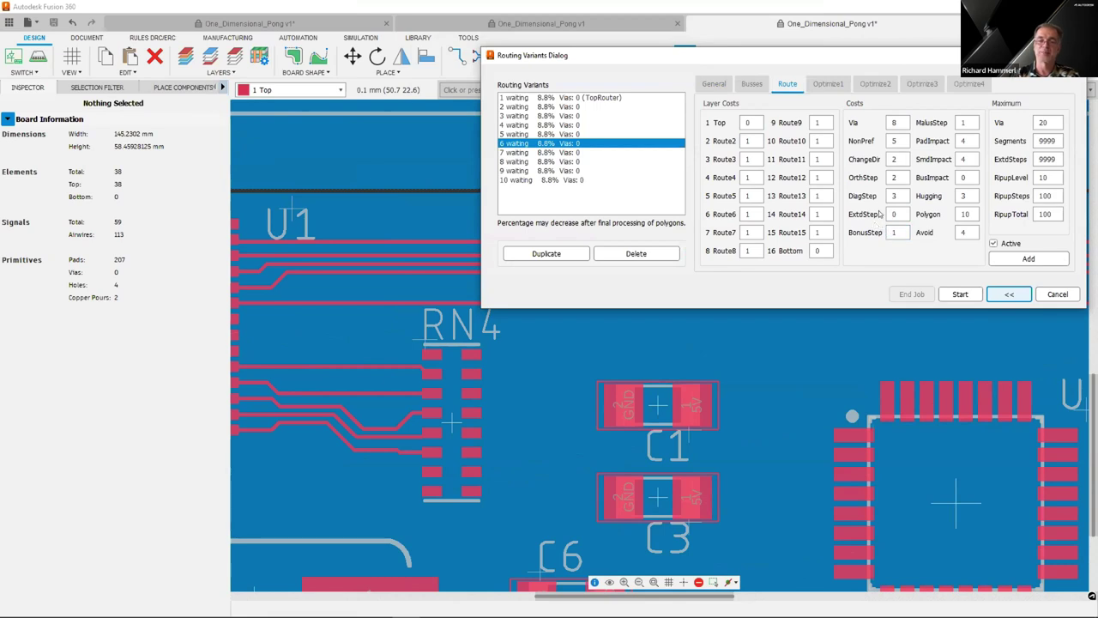
{"action": "left_click_drag", "start_coordinate": [885, 59], "coordinate": [722, 96]}
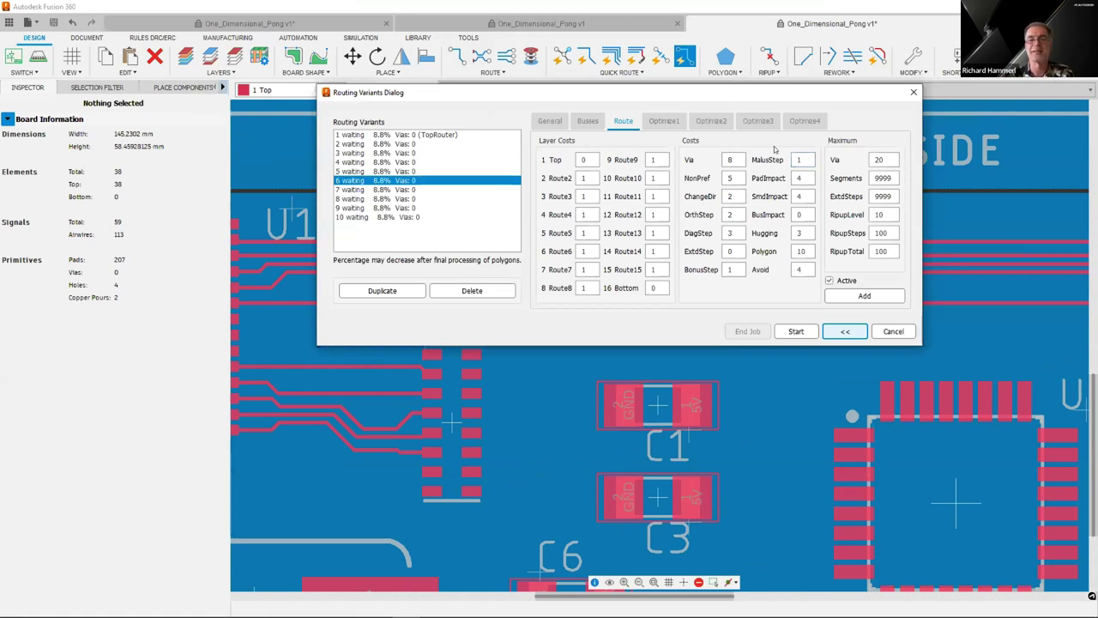
{"action": "left_click", "coordinate": [895, 333]}
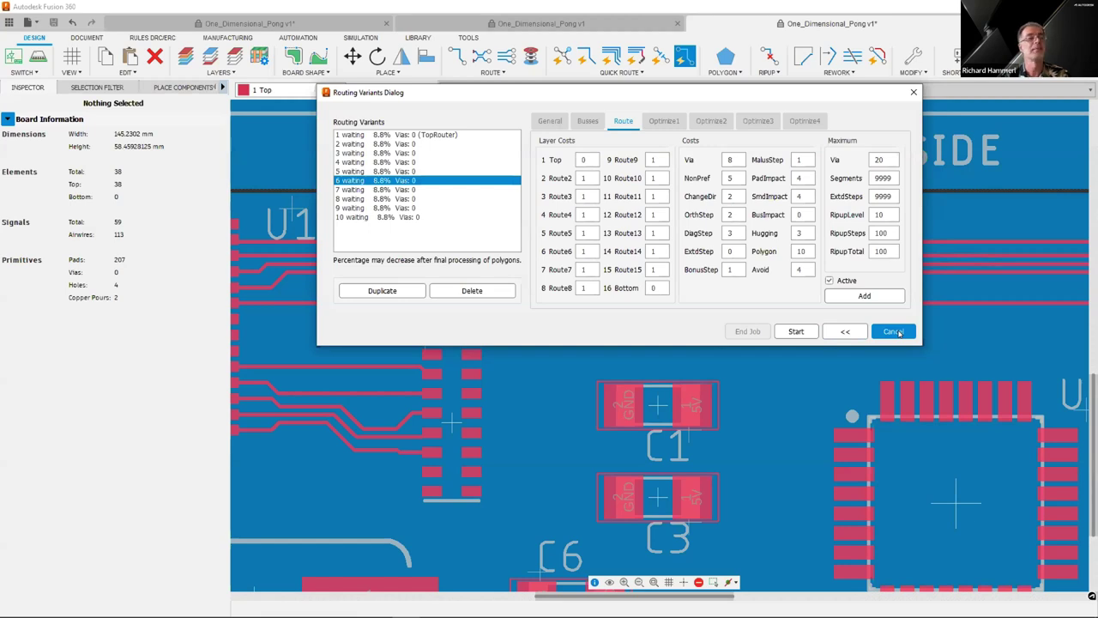
Step: Cancel the autorouter job from the Routing Variants dialog, leaving 113 airwires and 0 vias
{"action": "left_click", "coordinate": [895, 333]}
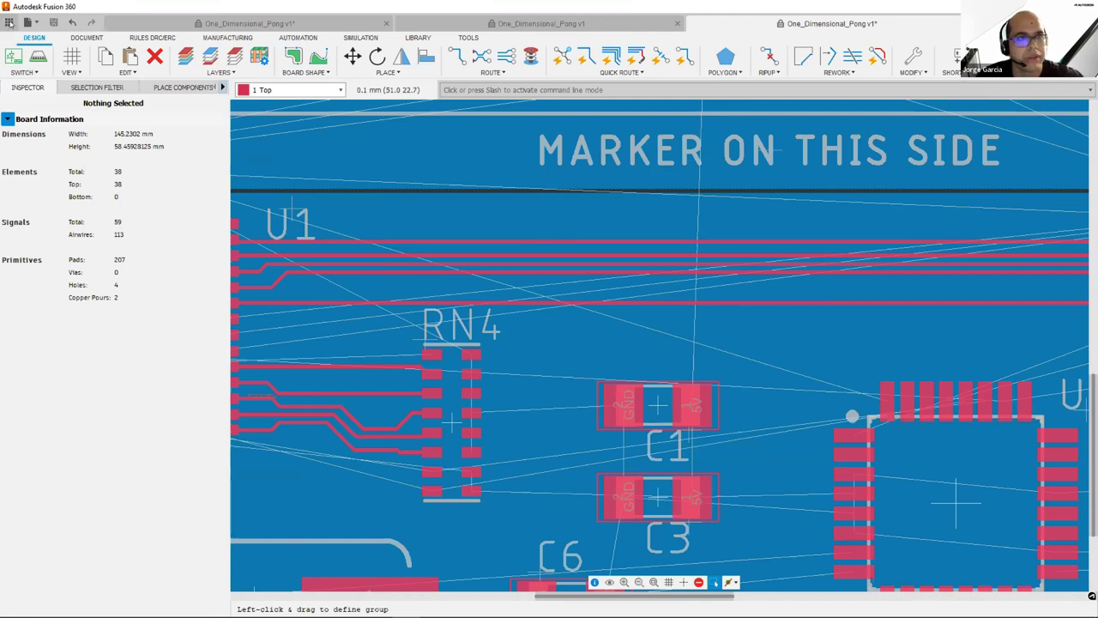
{"action": "left_click", "coordinate": [9, 22]}
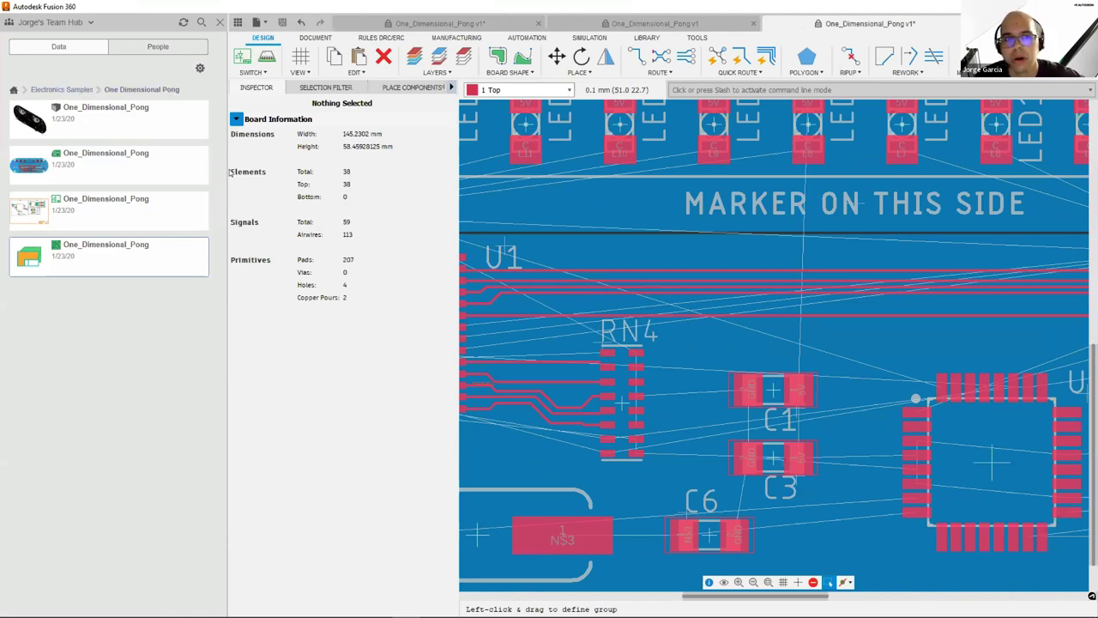
{"action": "left_click", "coordinate": [237, 22]}
{"action": "scroll", "coordinate": [635, 300], "scroll_direction": "up", "scroll_amount": 2}
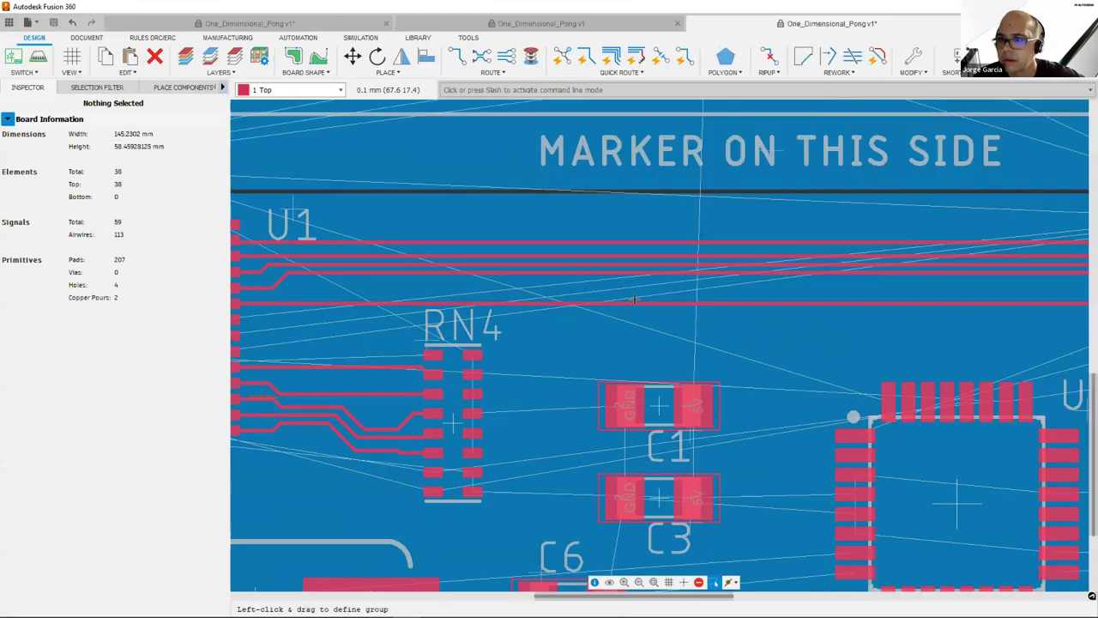